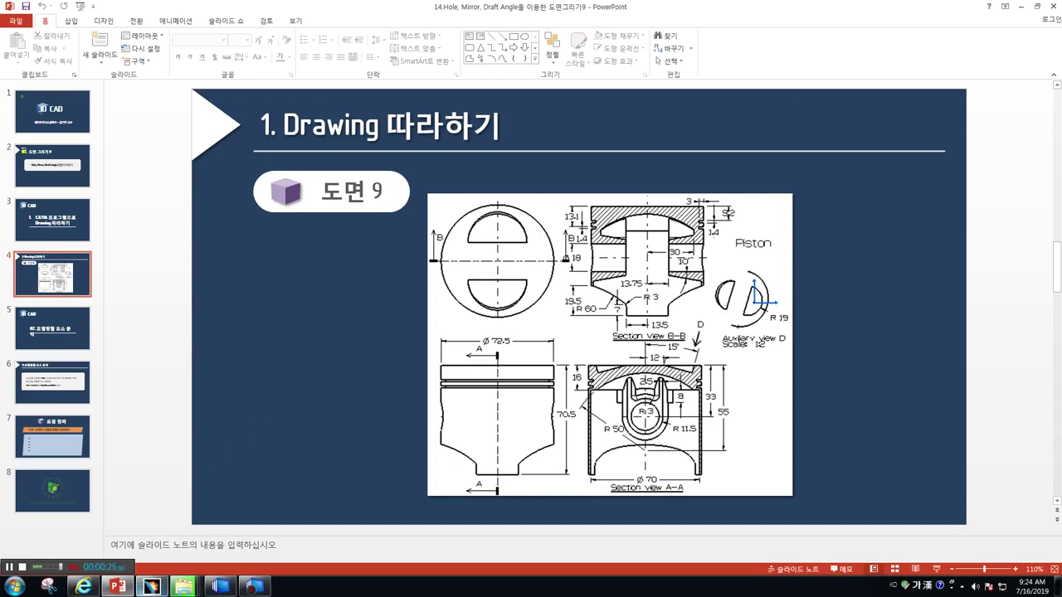
Switch from the PowerPoint piston drawing to the empty Part1 window in CATIA V5
click(151, 586)
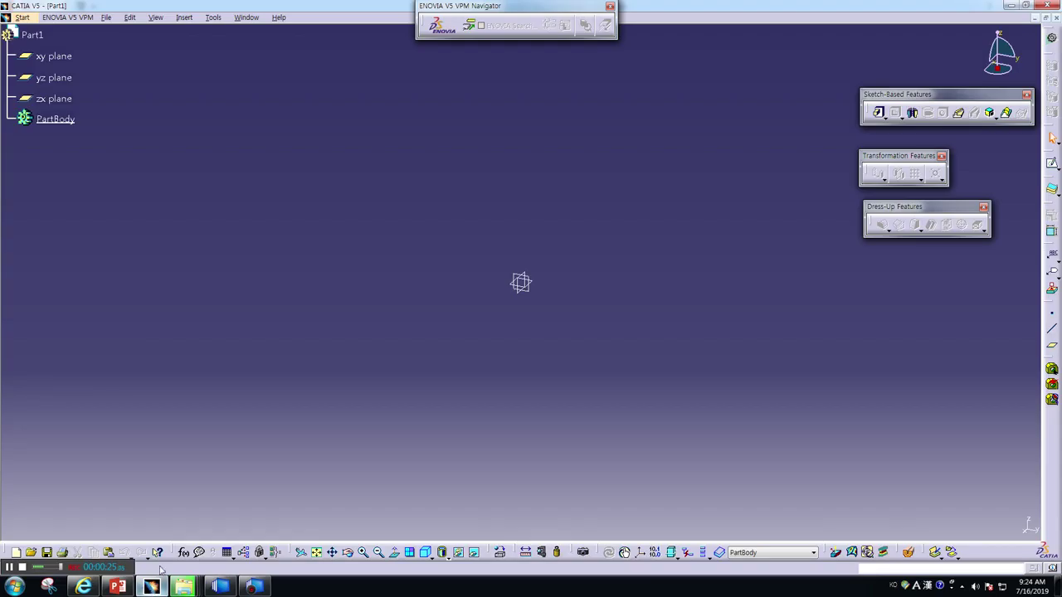
Sketch a circle centred on the origin of the xy plane with a 72.5 mm diameter
click(46, 62)
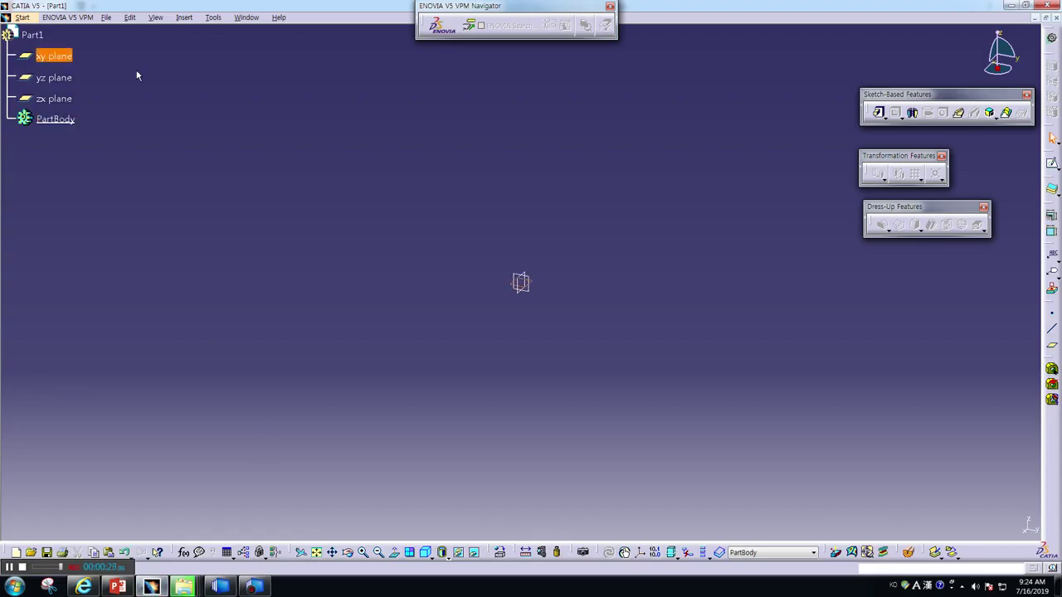
click(879, 112)
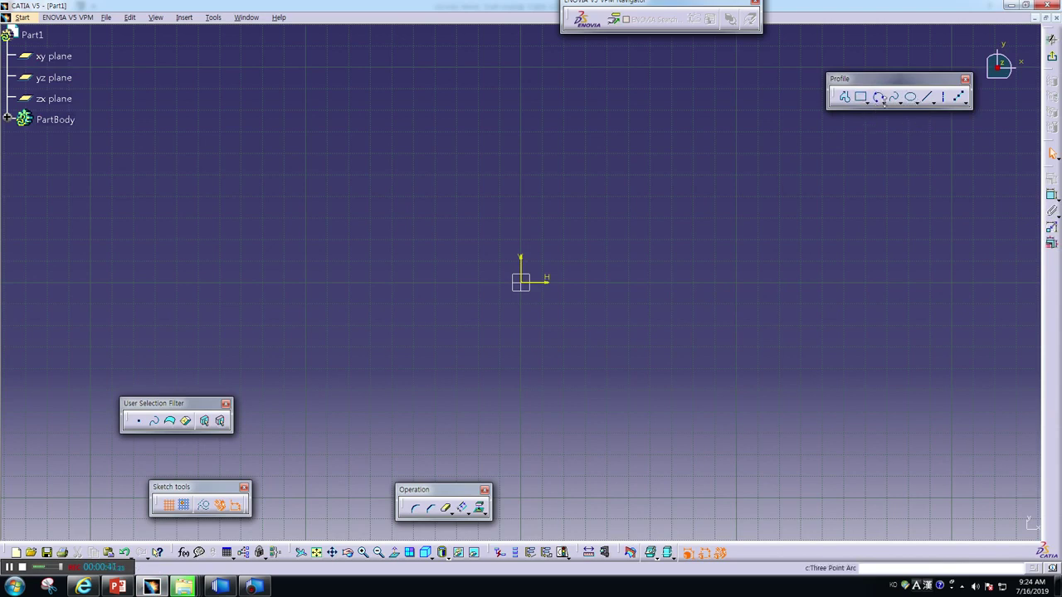
click(882, 102)
click(896, 109)
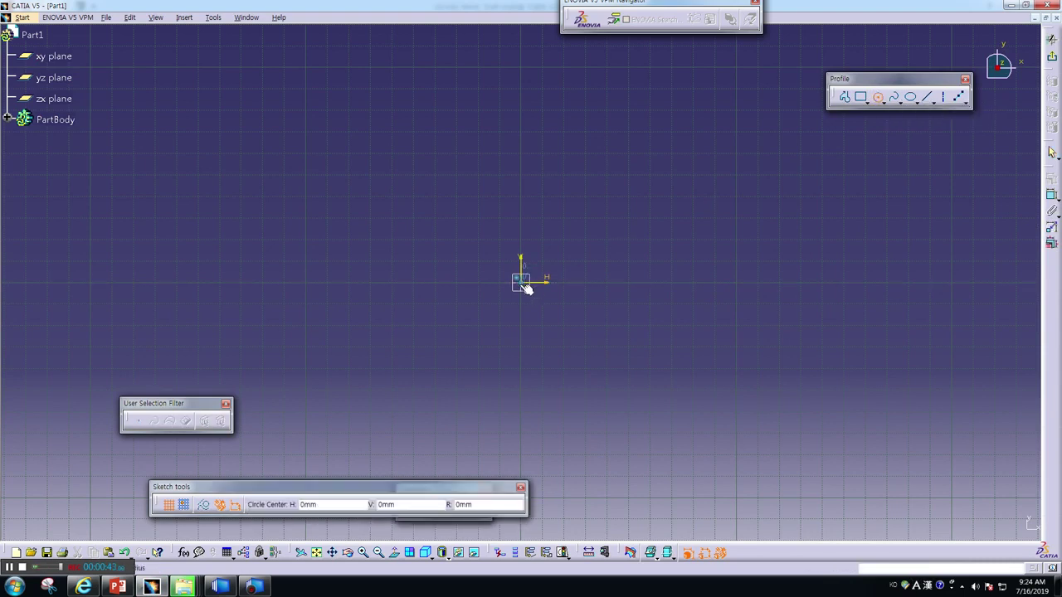
click(522, 283)
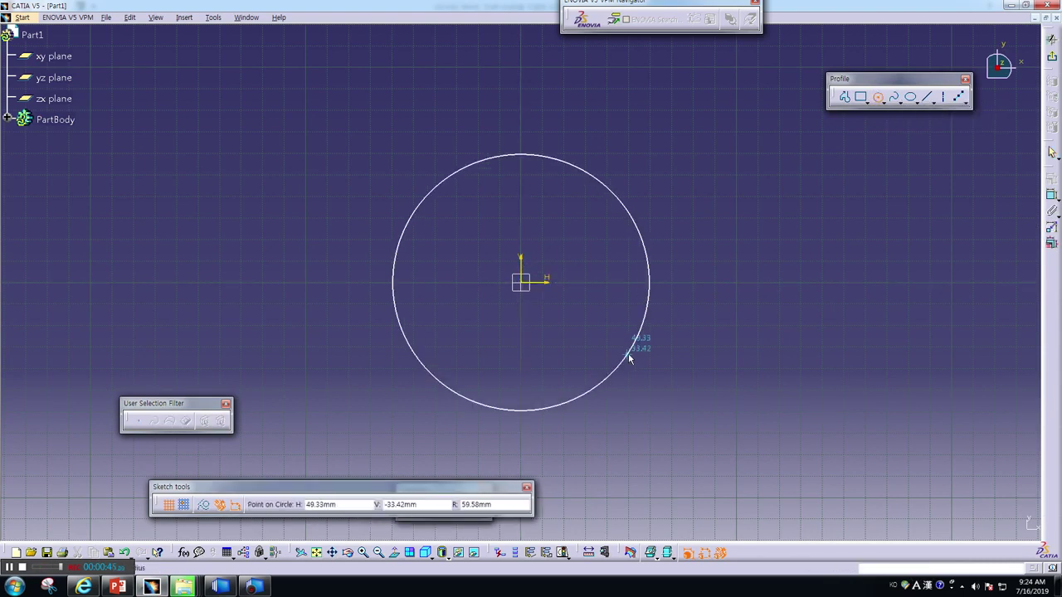
click(629, 356)
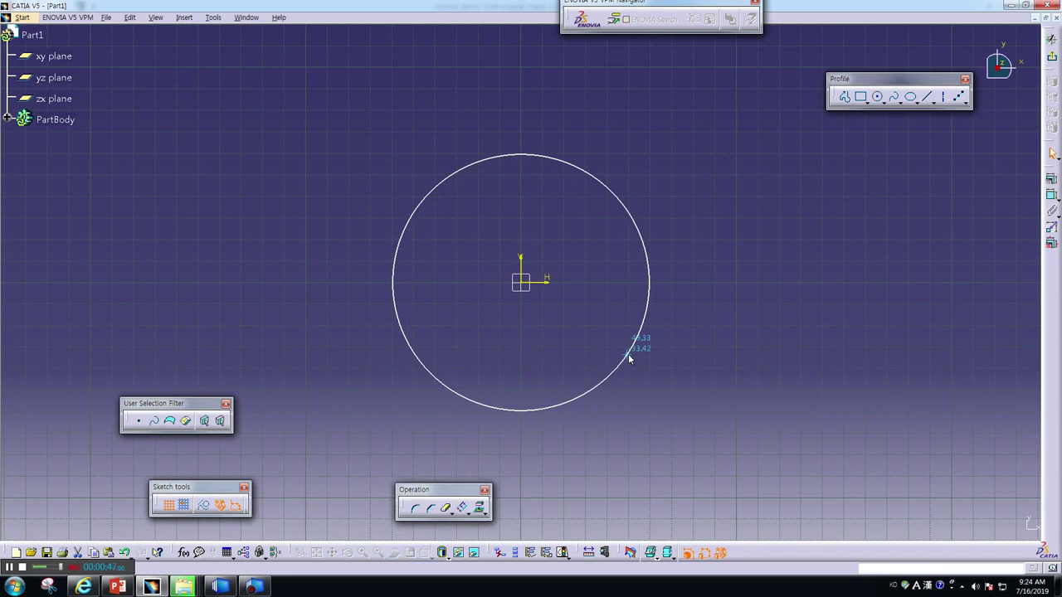
click(1051, 181)
click(647, 292)
click(759, 311)
double_click(758, 311)
text(7)
text(5)
key(Return)
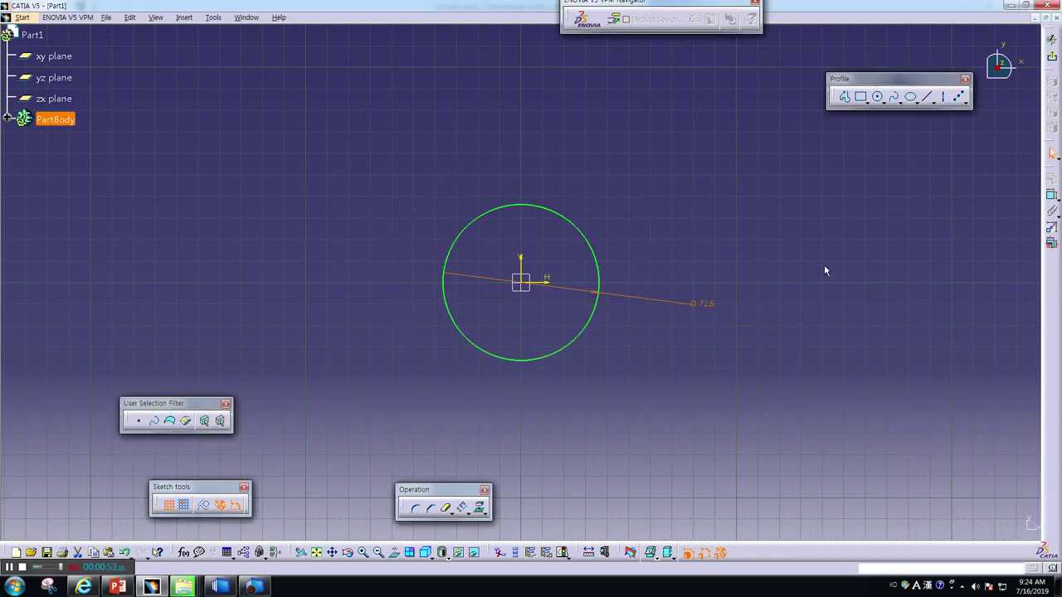
Exit the sketch and pad the circle into a solid cylinder
click(1051, 57)
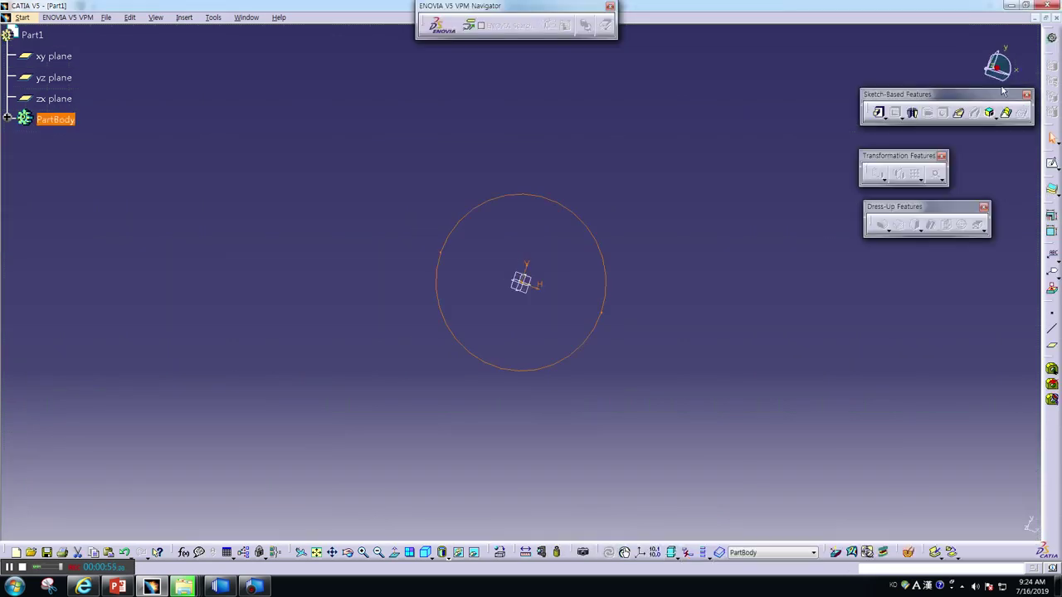
click(879, 112)
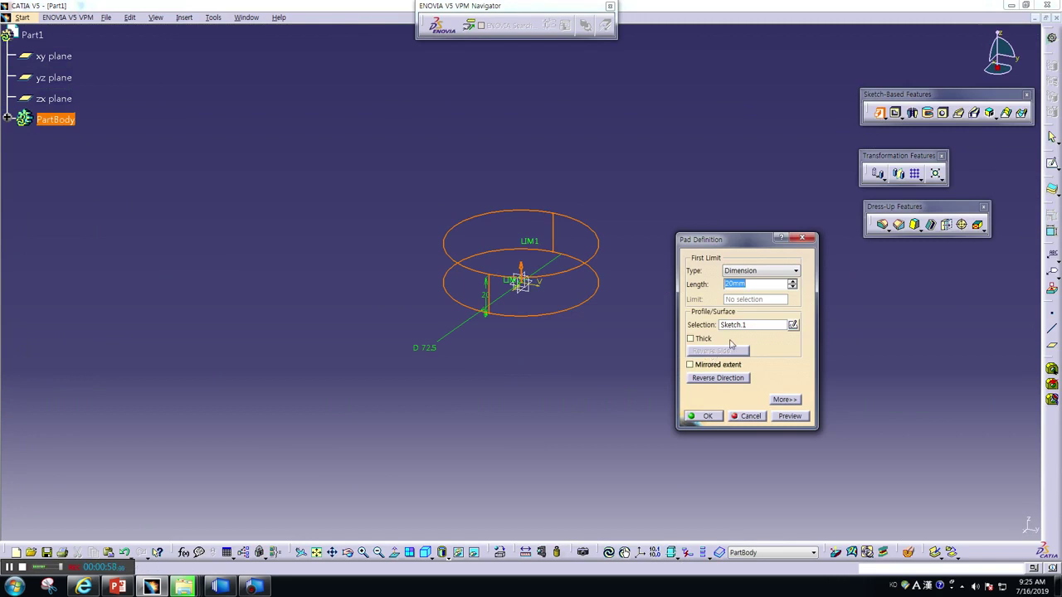
text(70)
key(Return)
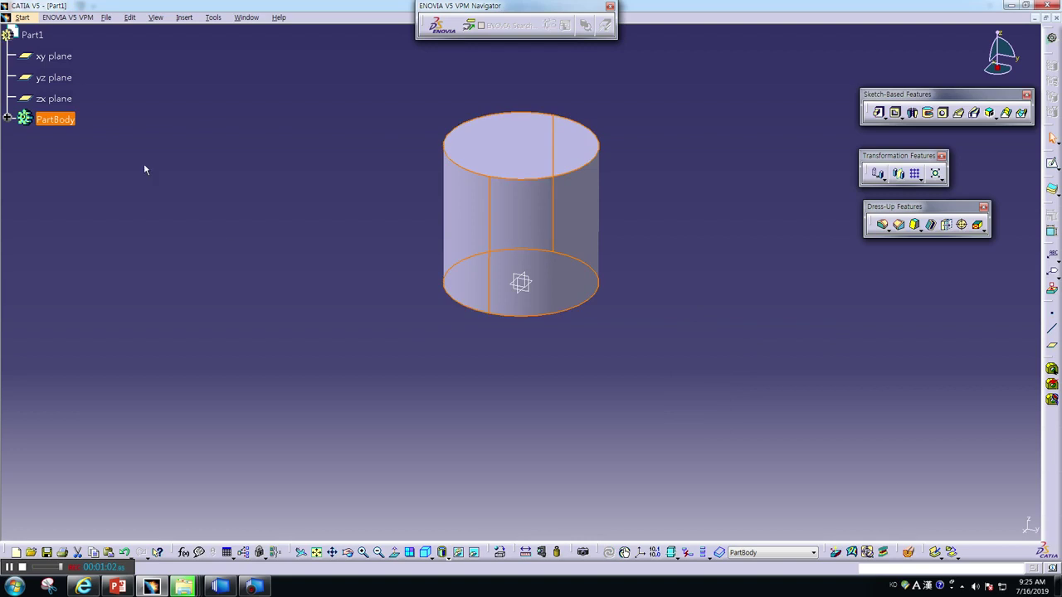
click(47, 78)
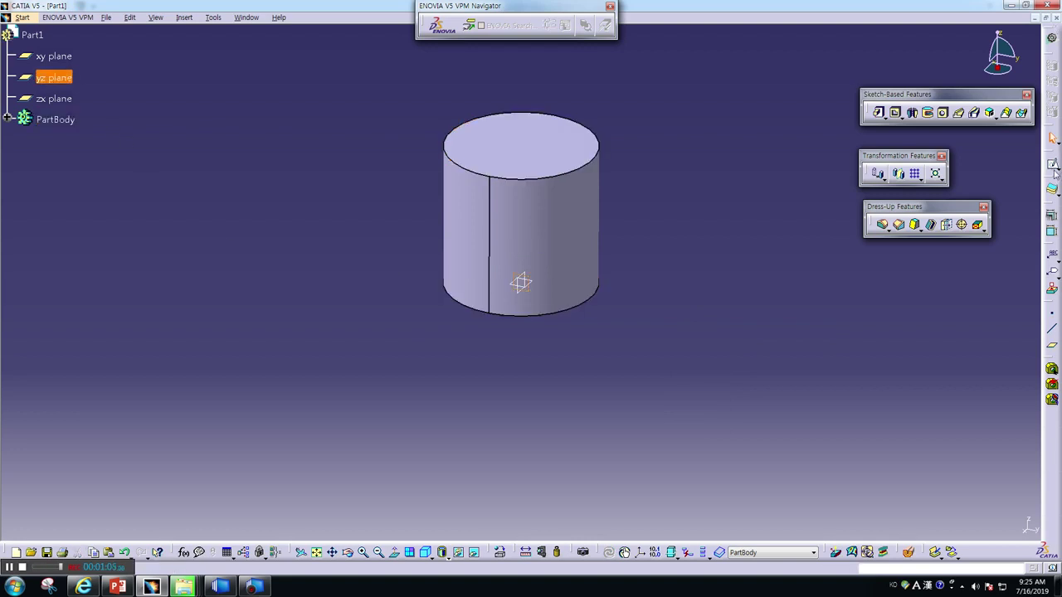
Open a yz-plane sketch, check the piston drawing in PowerPoint, and return to CATIA
click(1054, 166)
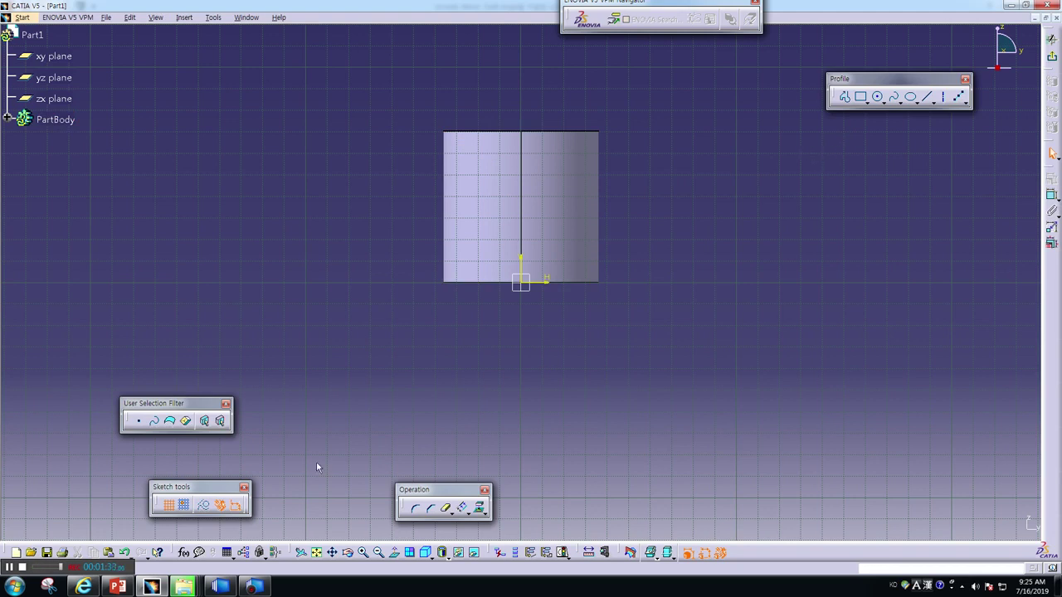
click(117, 587)
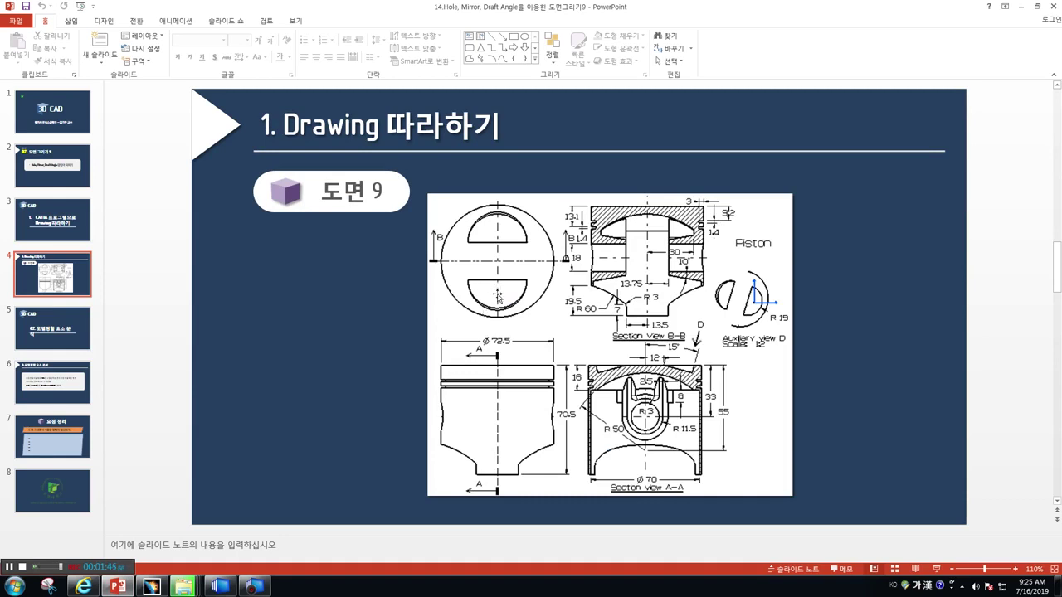
click(151, 586)
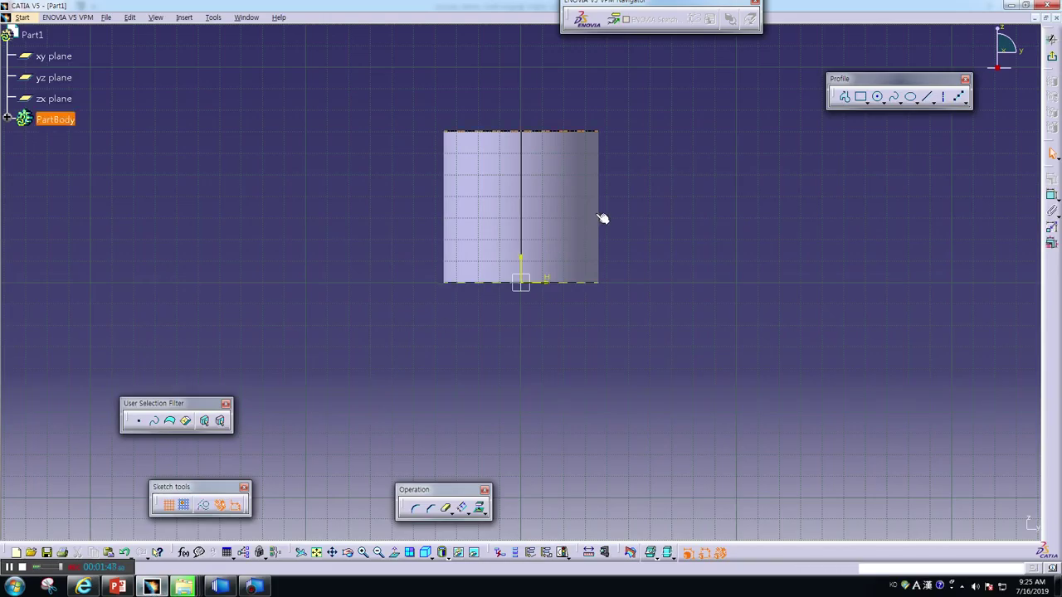
Draw two small stacked rectangles beside the cylinder's top edge
click(860, 96)
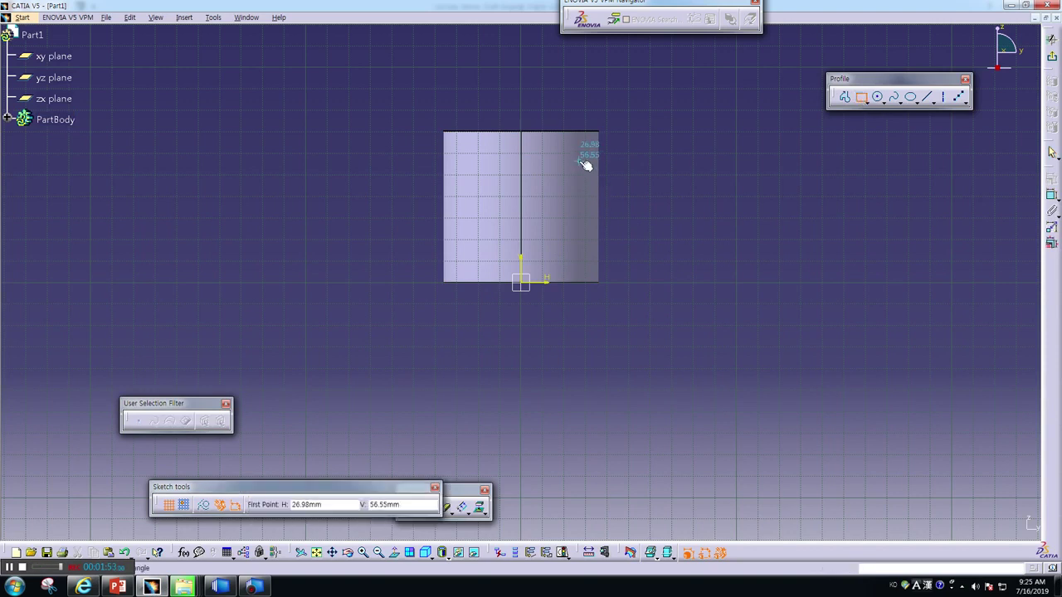
click(581, 163)
click(630, 169)
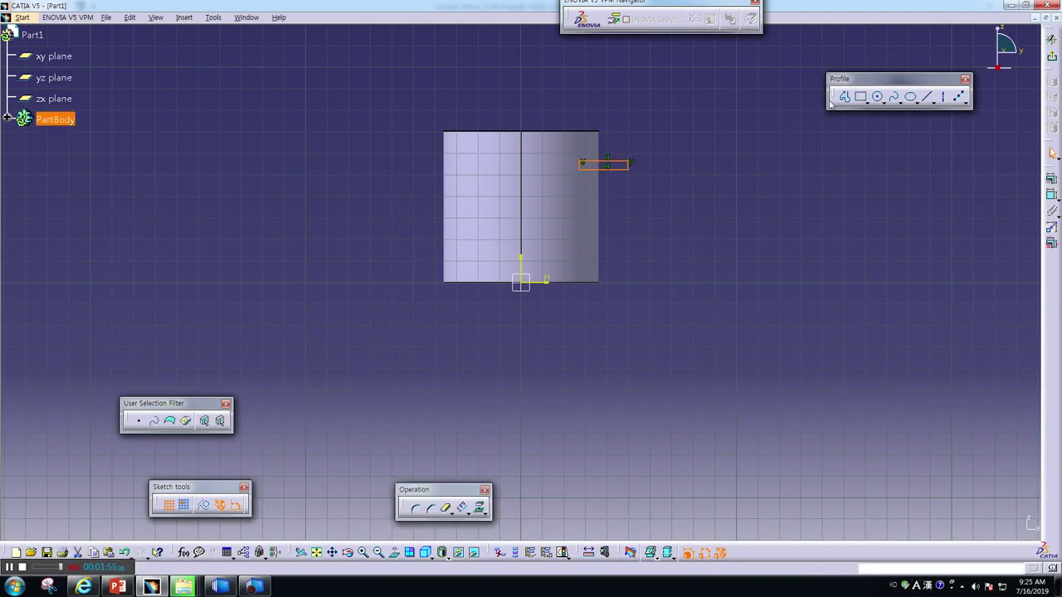
click(861, 98)
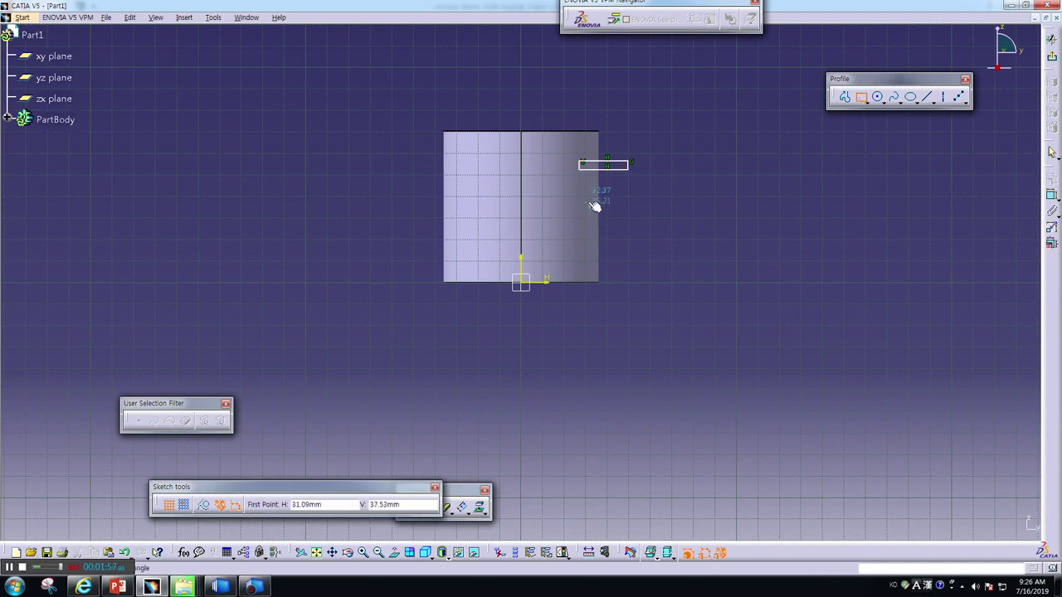
click(580, 183)
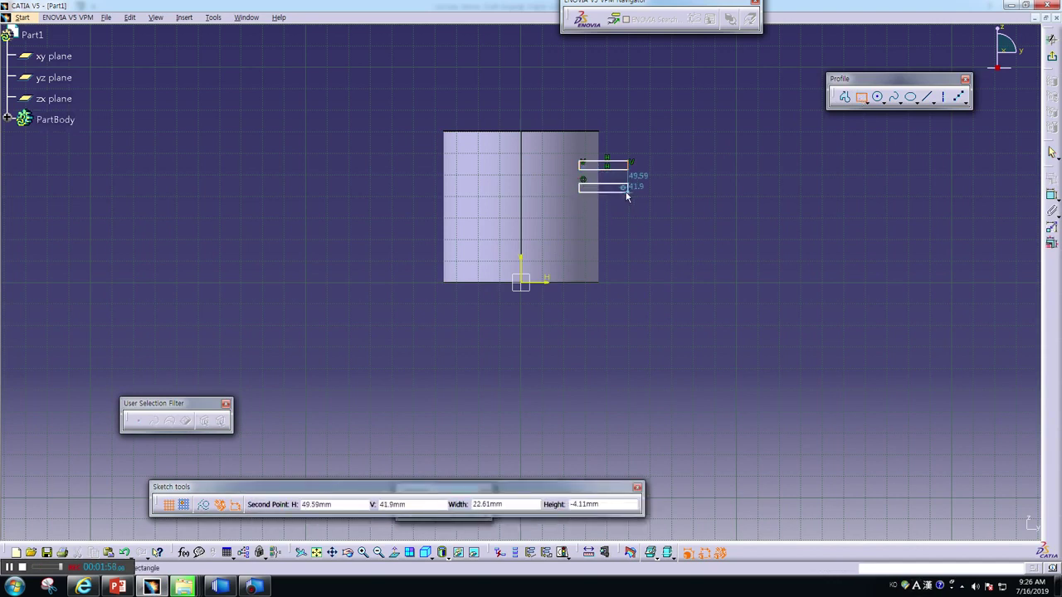
click(630, 191)
click(699, 198)
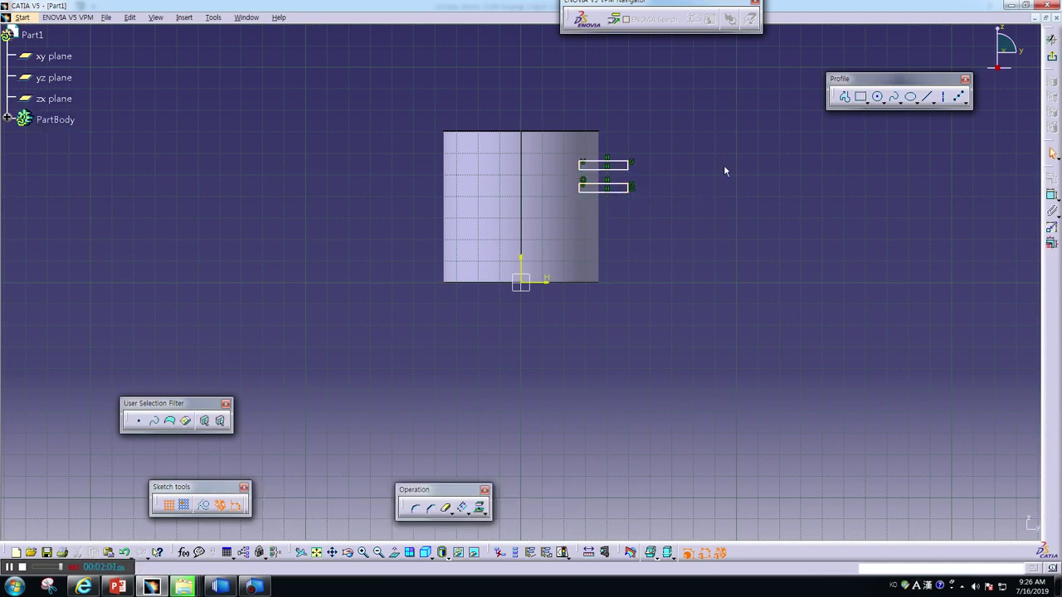
Place the upper rectangle 9.2 mm below the top edge with a 1.4 mm height
click(1052, 196)
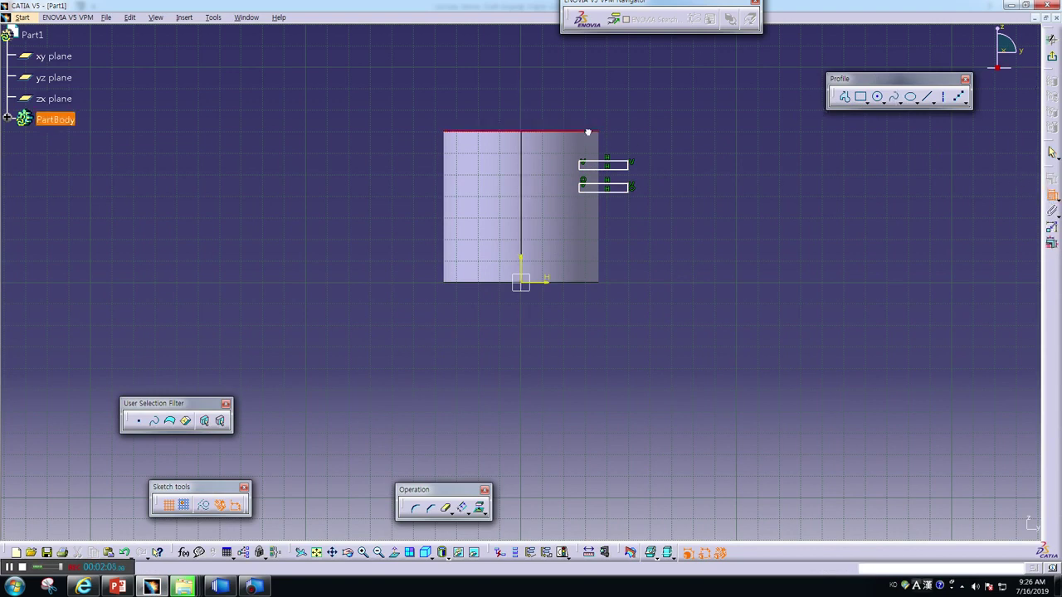
click(623, 163)
double_click(638, 147)
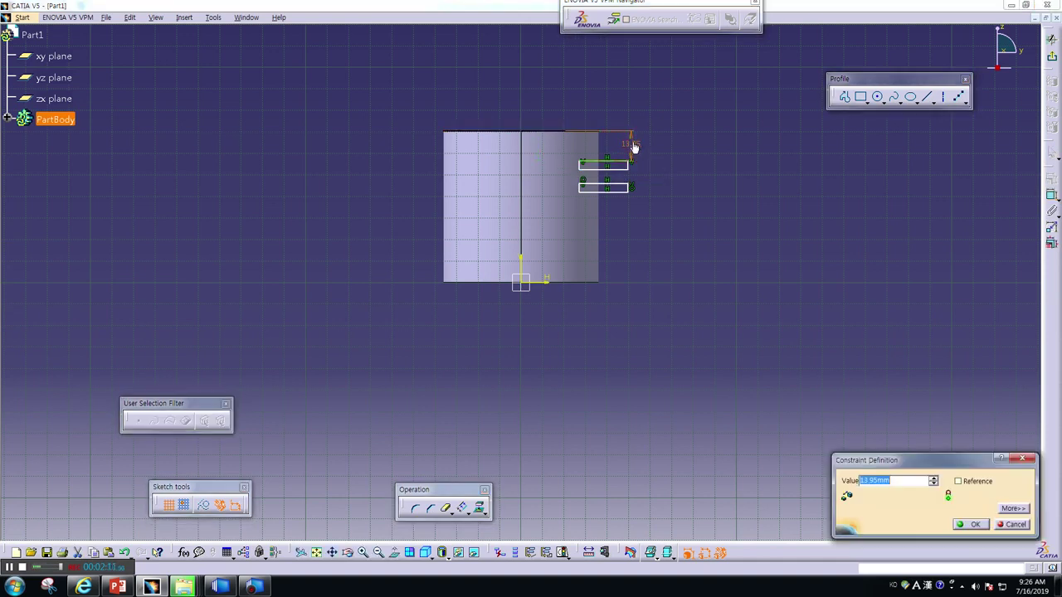
text(9.2)
key(Return)
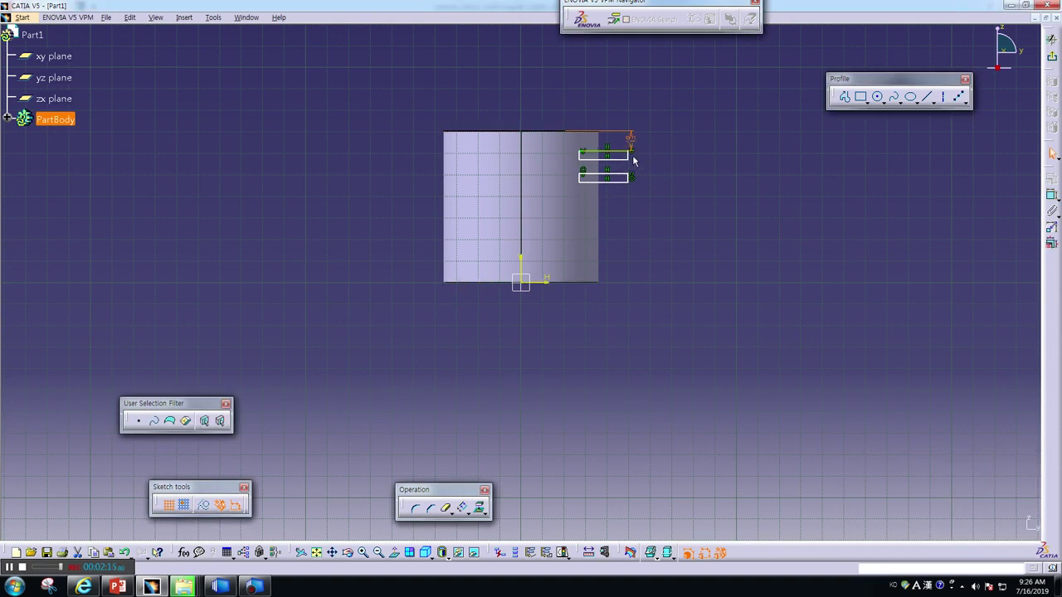
click(1051, 195)
double_click(776, 170)
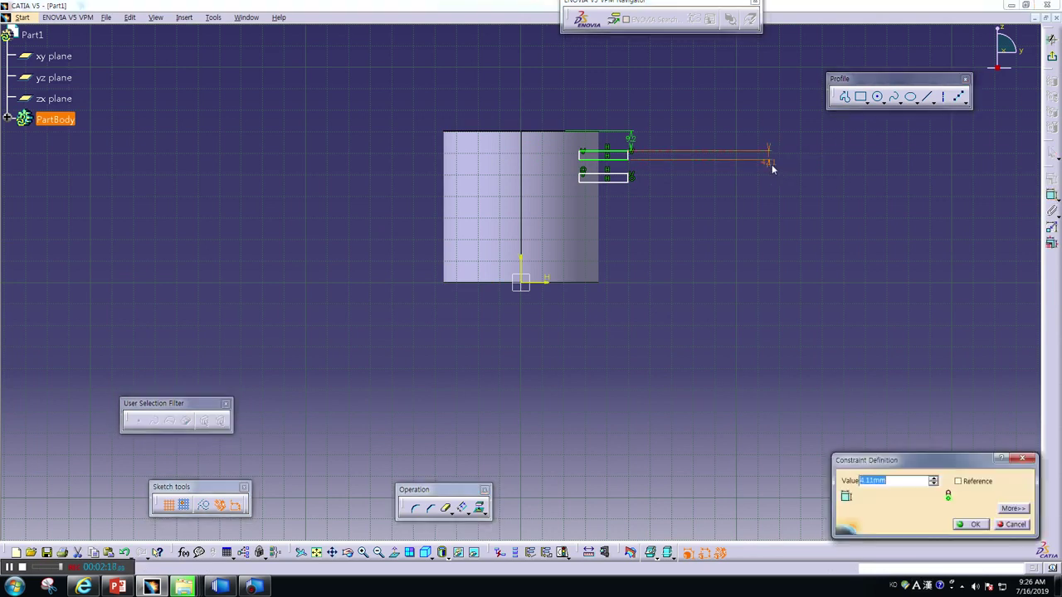
text(1.4)
key(Return)
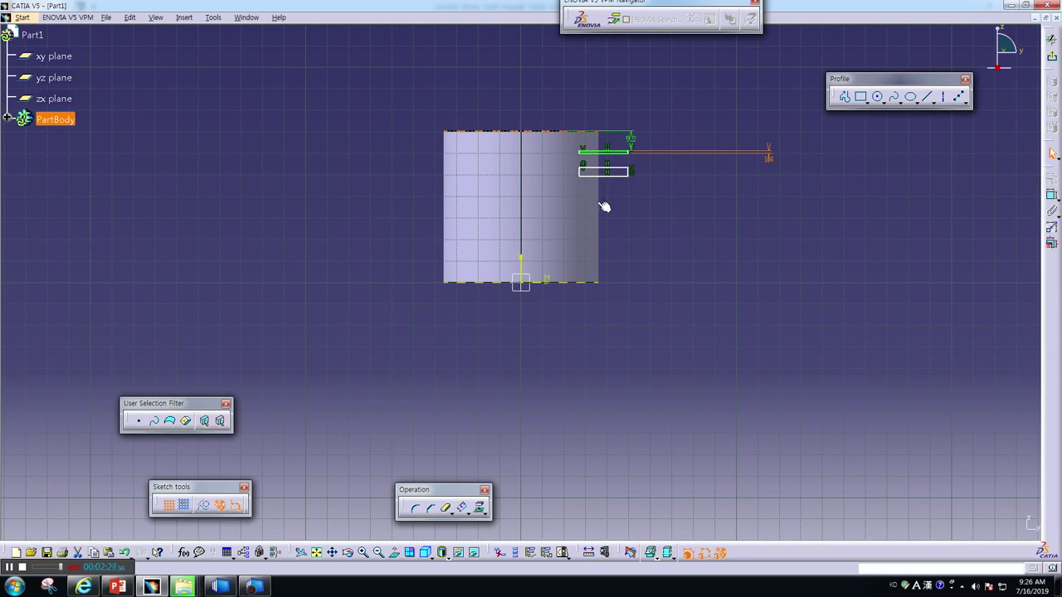
click(582, 131)
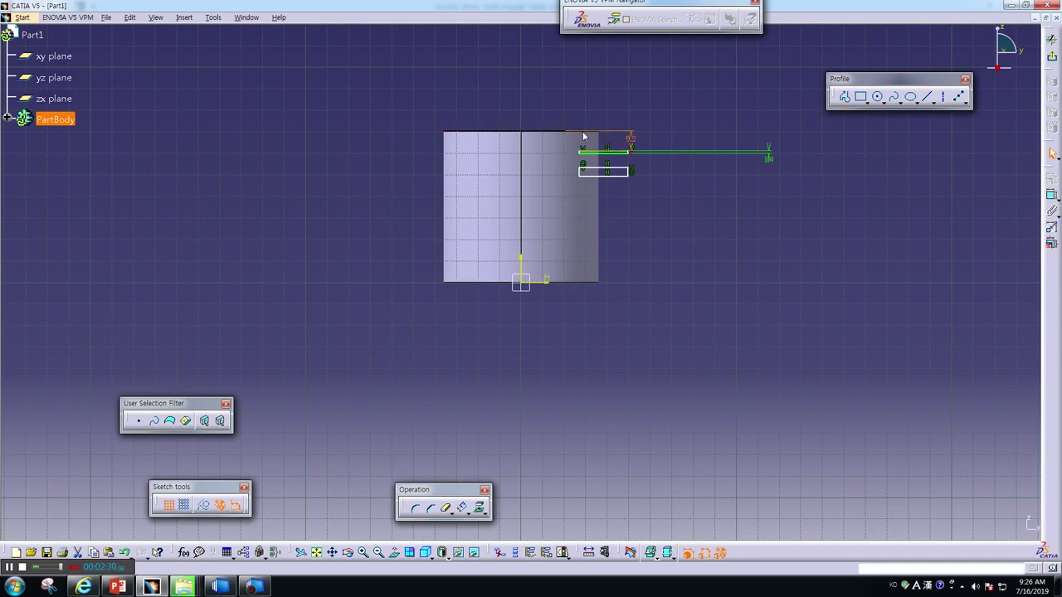
ctrl+click(621, 171)
Cancel a stray width dimension and clear the selection on the lower rectangle
click(1051, 198)
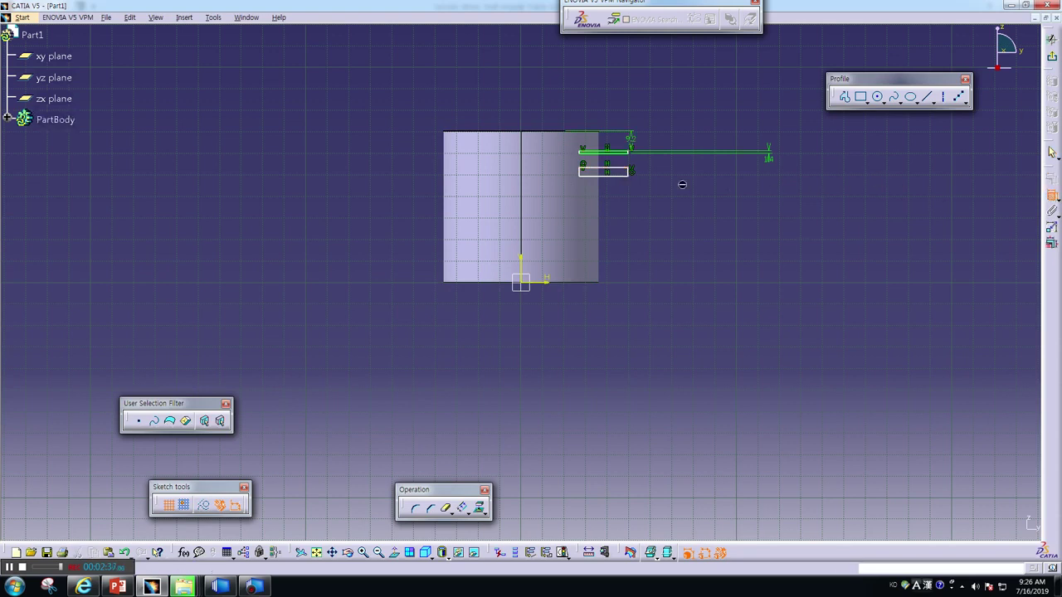
click(622, 171)
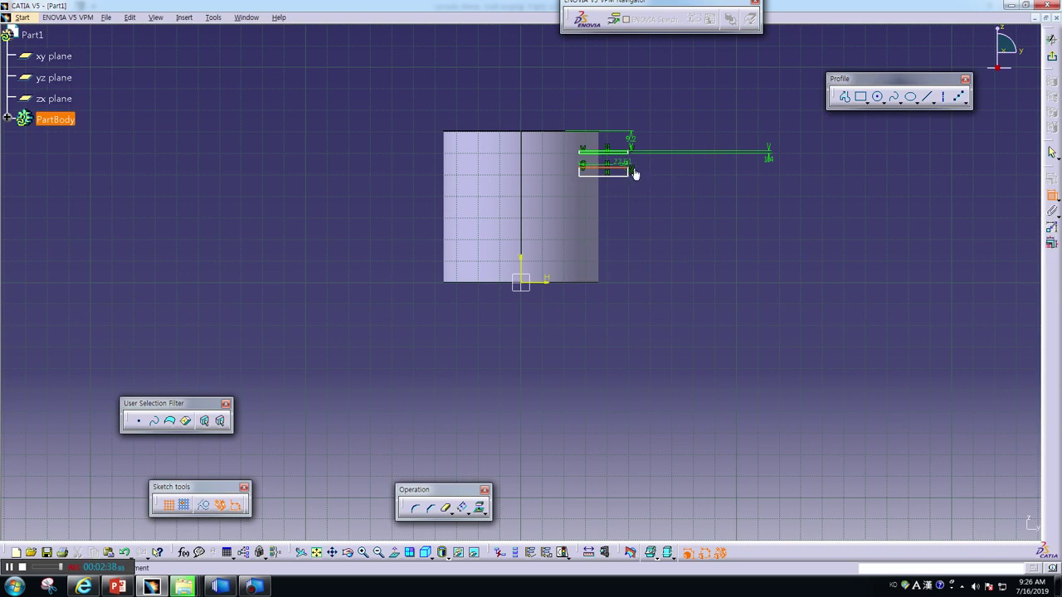
key(Escape)
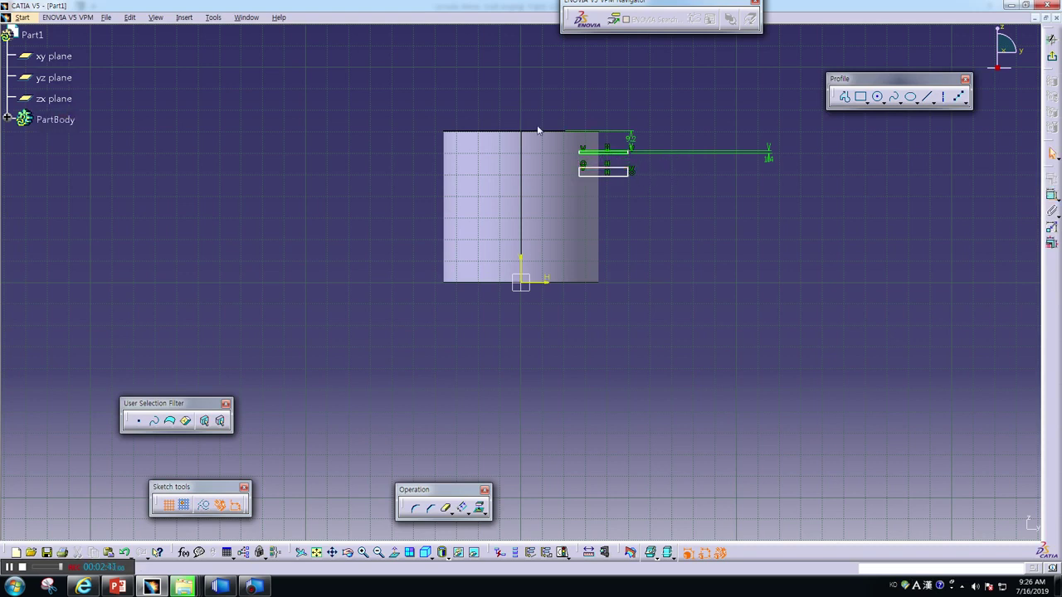
click(549, 136)
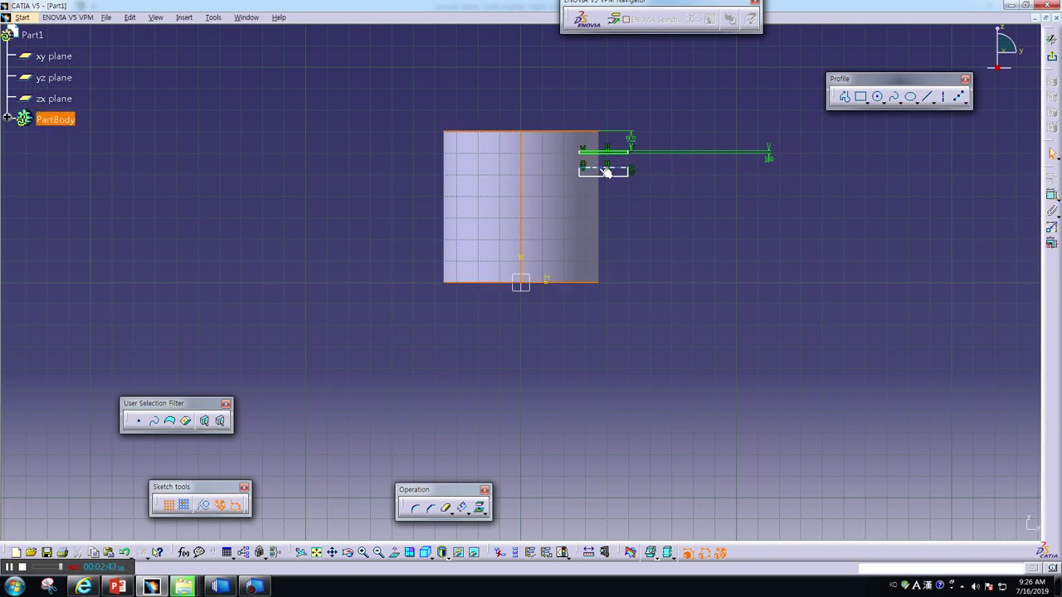
click(719, 212)
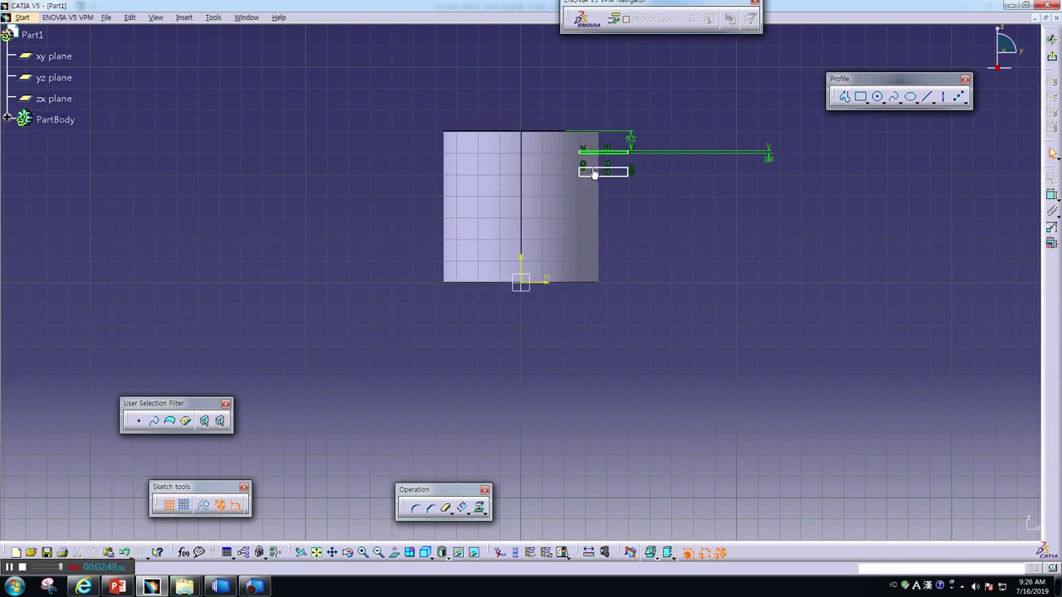
click(603, 170)
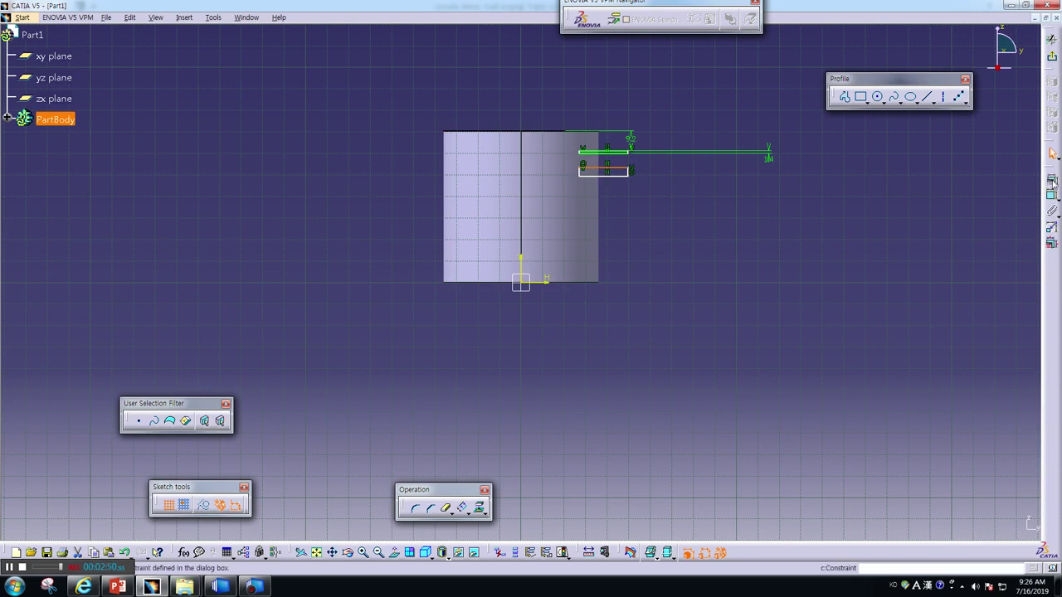
click(1052, 183)
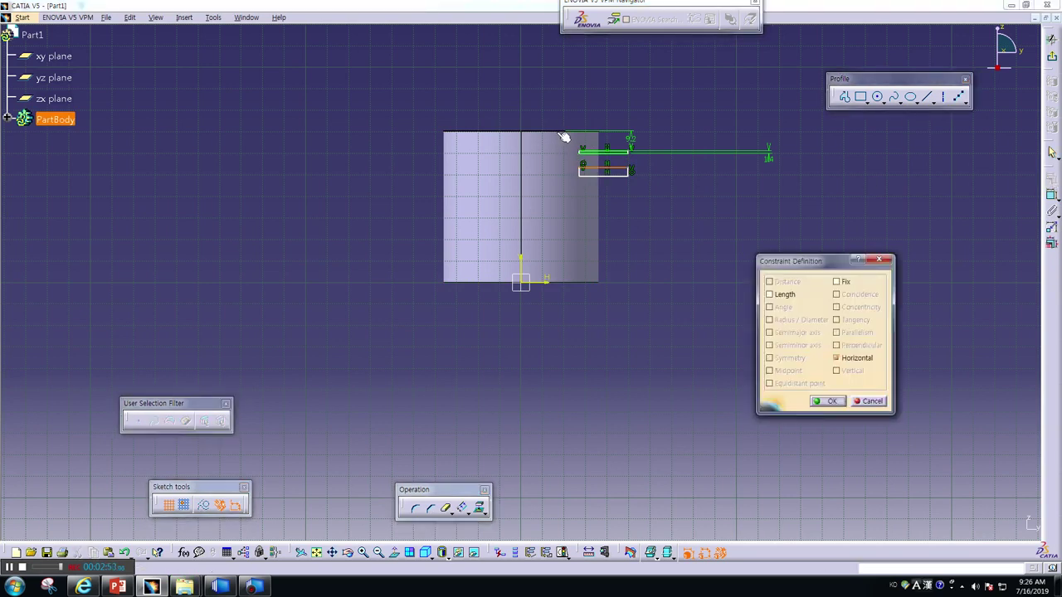
click(871, 403)
Place the lower rectangle 13 mm below the piston top with a 1.4 mm height
click(1051, 196)
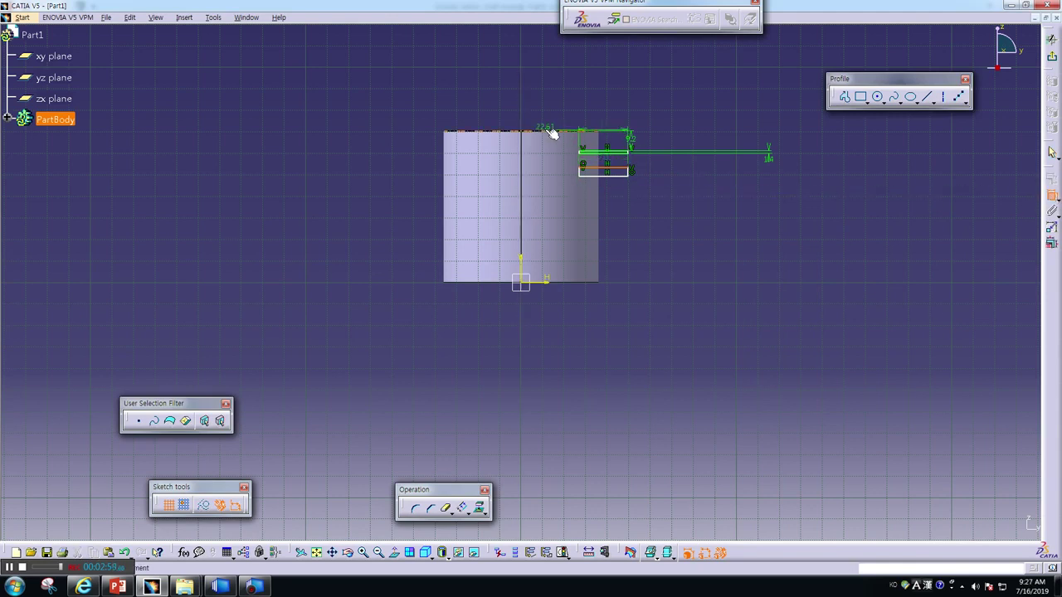
click(552, 133)
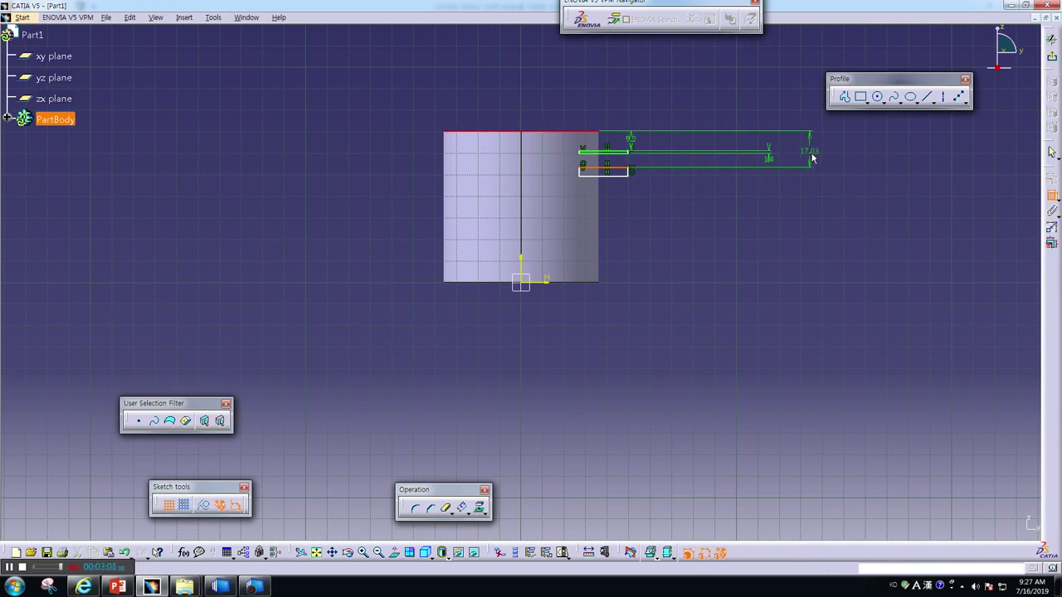
click(812, 156)
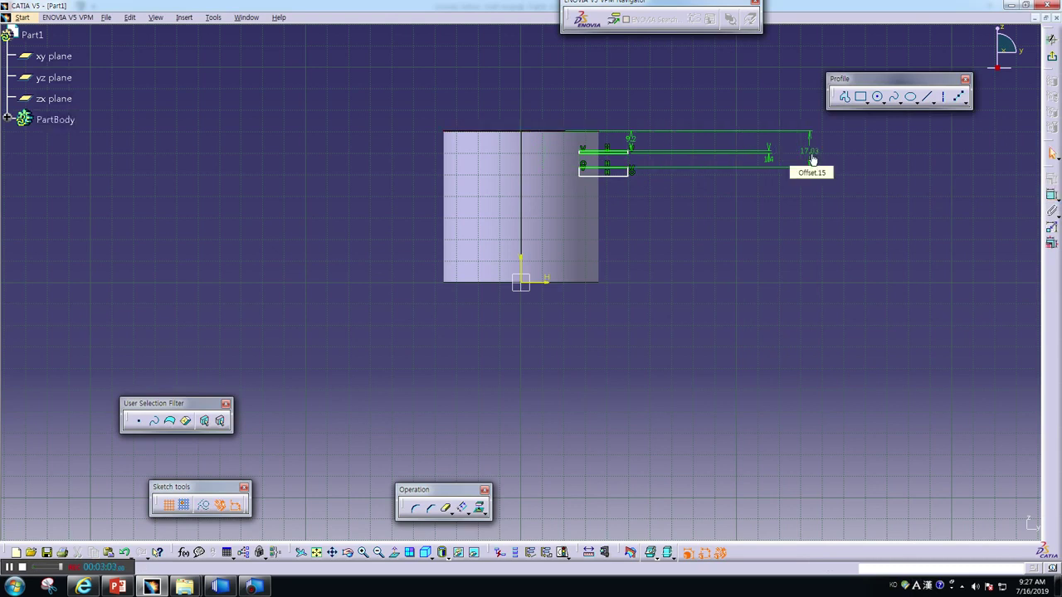
double_click(811, 158)
text(13)
key(Return)
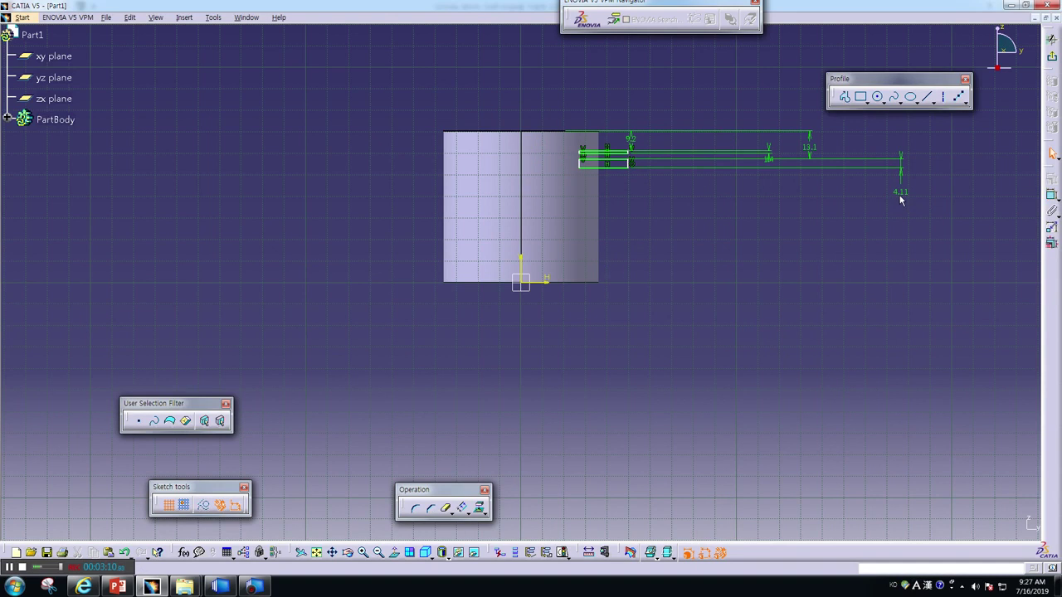
click(901, 199)
double_click(900, 197)
text(1.4)
key(Return)
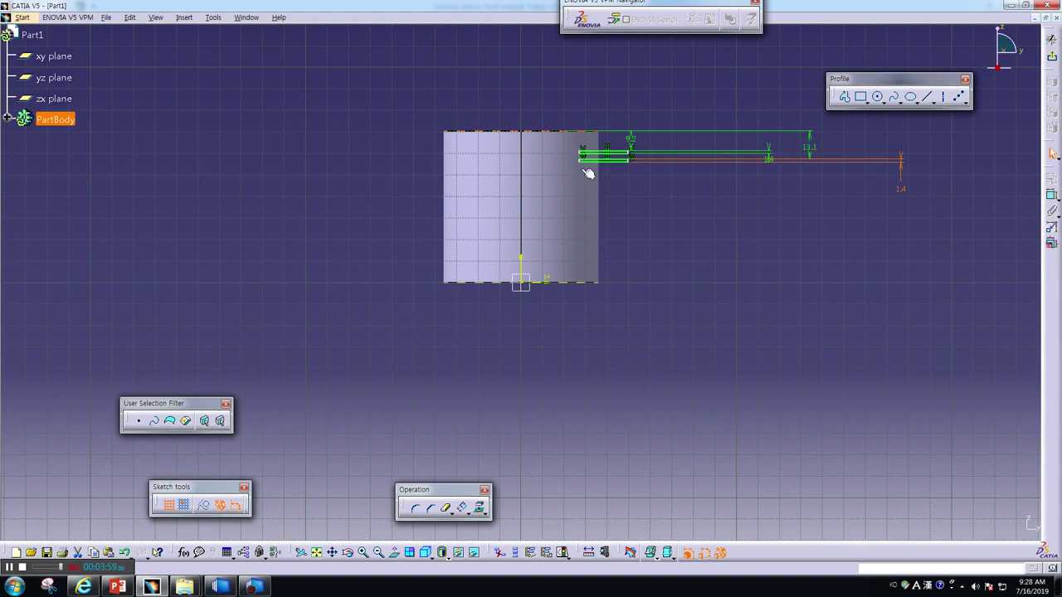
Dimension the horizontal offset from the vertical axis to the profile's side edge
ctrl+middle_drag(632, 209, 614, 110)
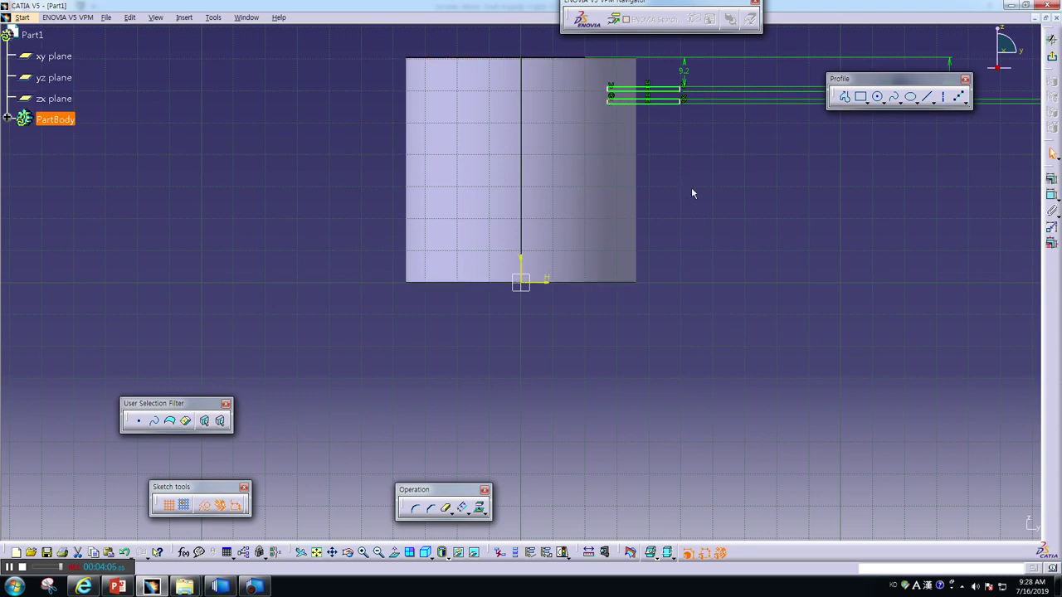
ctrl+middle_drag(692, 208, 795, 158)
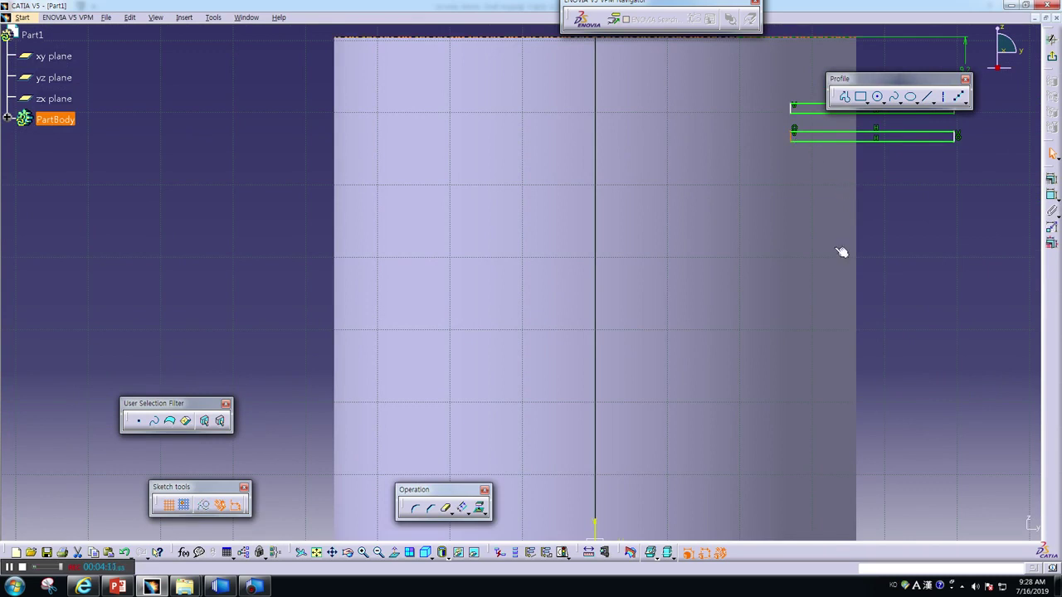
middle_drag(774, 324, 705, 196)
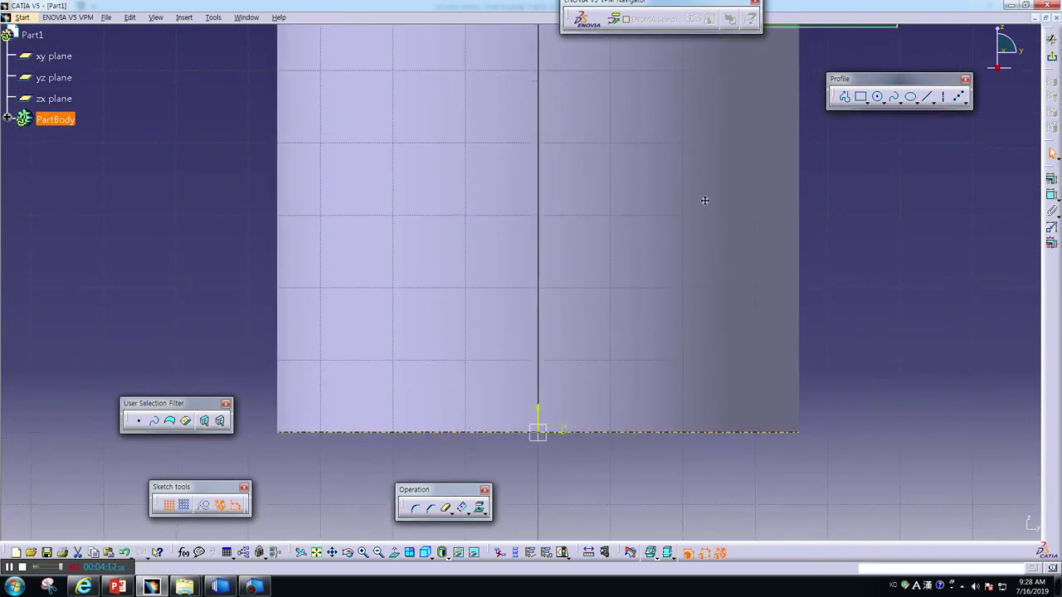
click(537, 425)
double_click(746, 478)
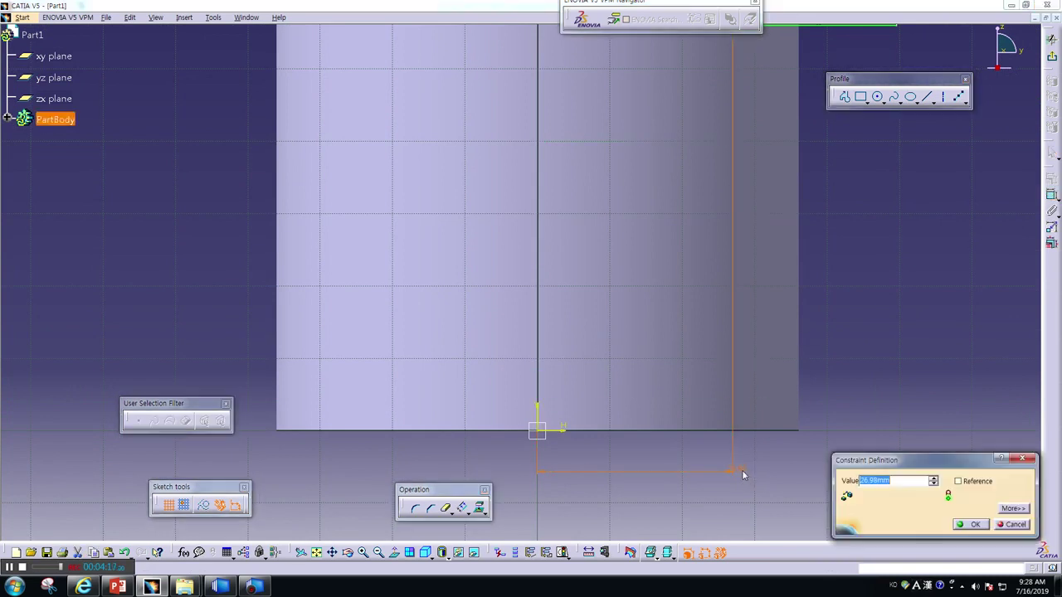
key(Return)
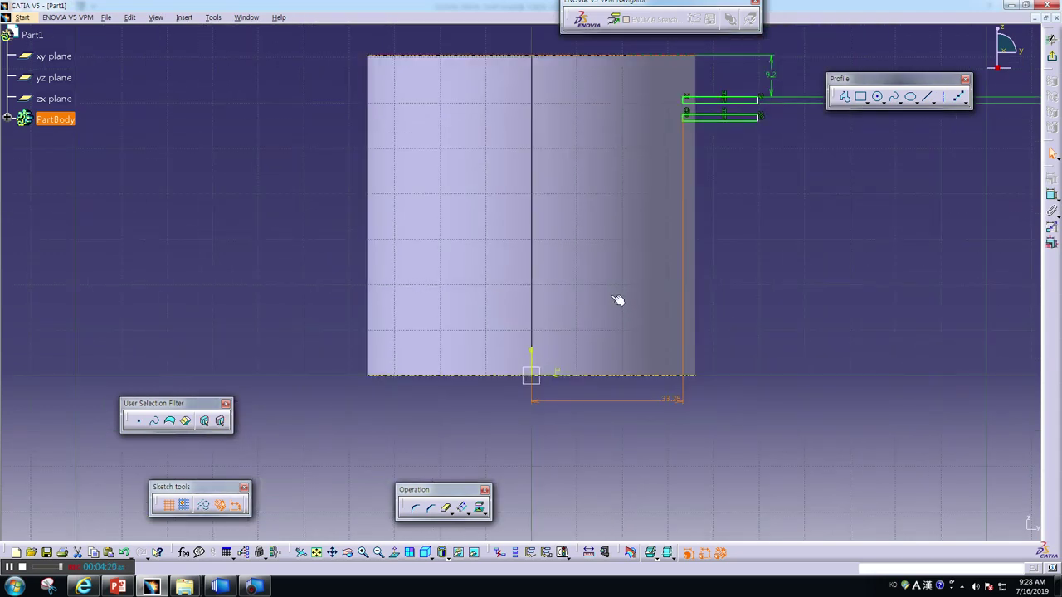
Groove Sketch.2 around the cylinder axis to cut two ring grooves, then start a yz-plane sketch
click(1052, 63)
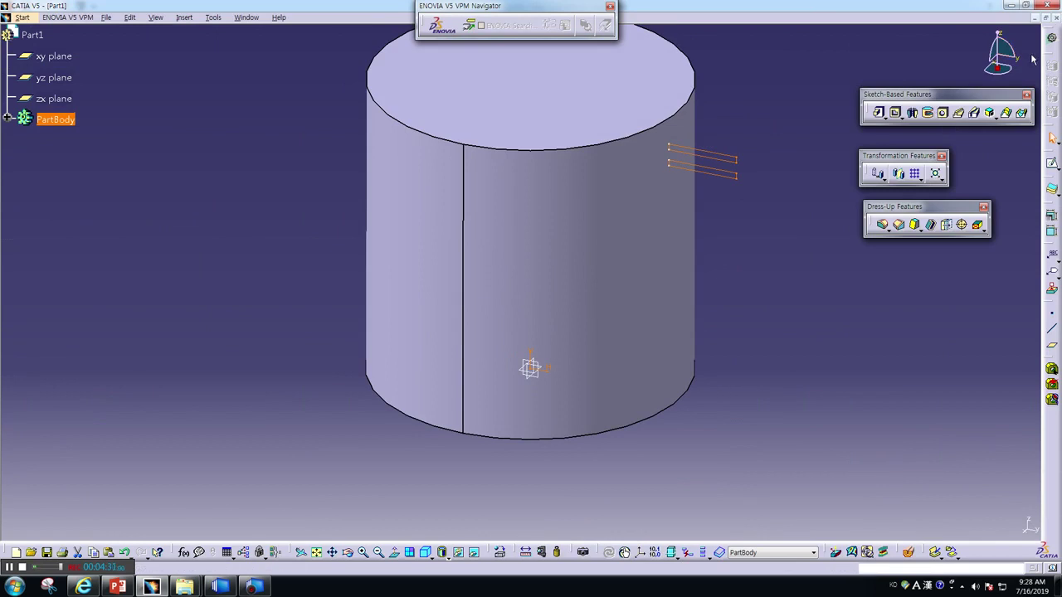
click(928, 114)
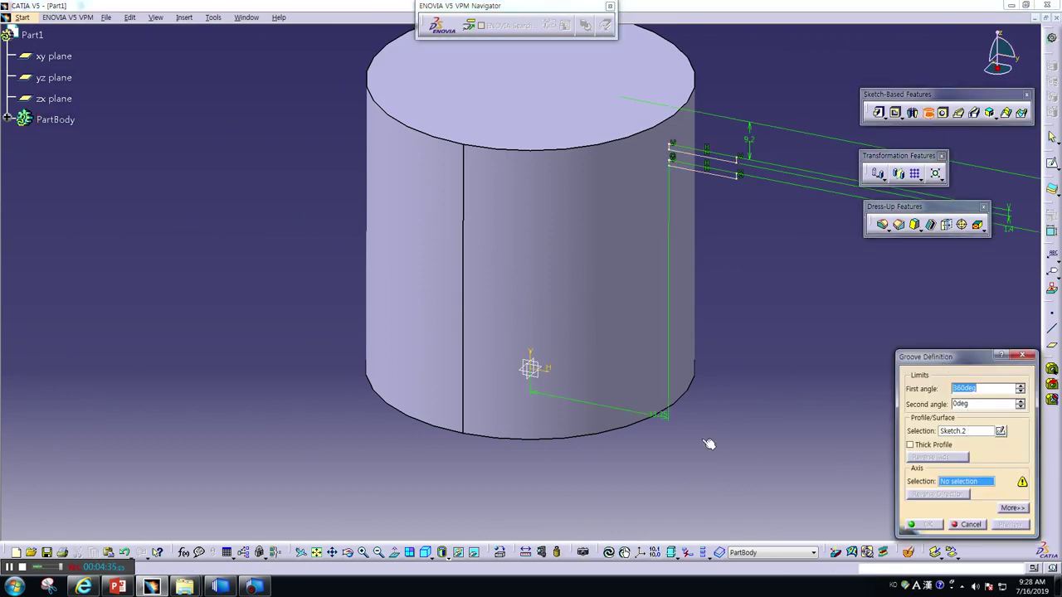
click(531, 406)
click(923, 524)
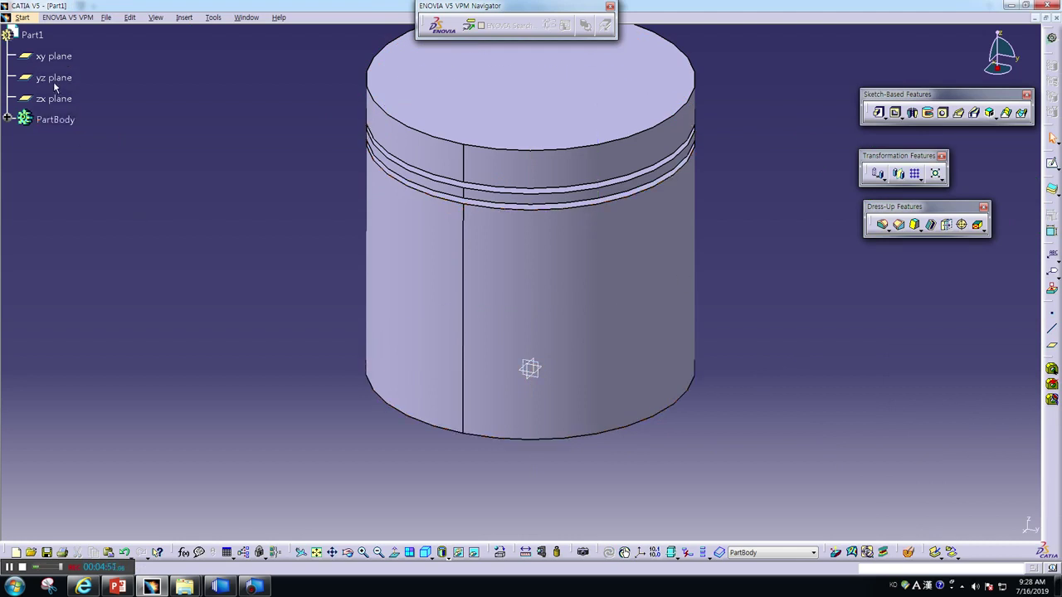
click(56, 80)
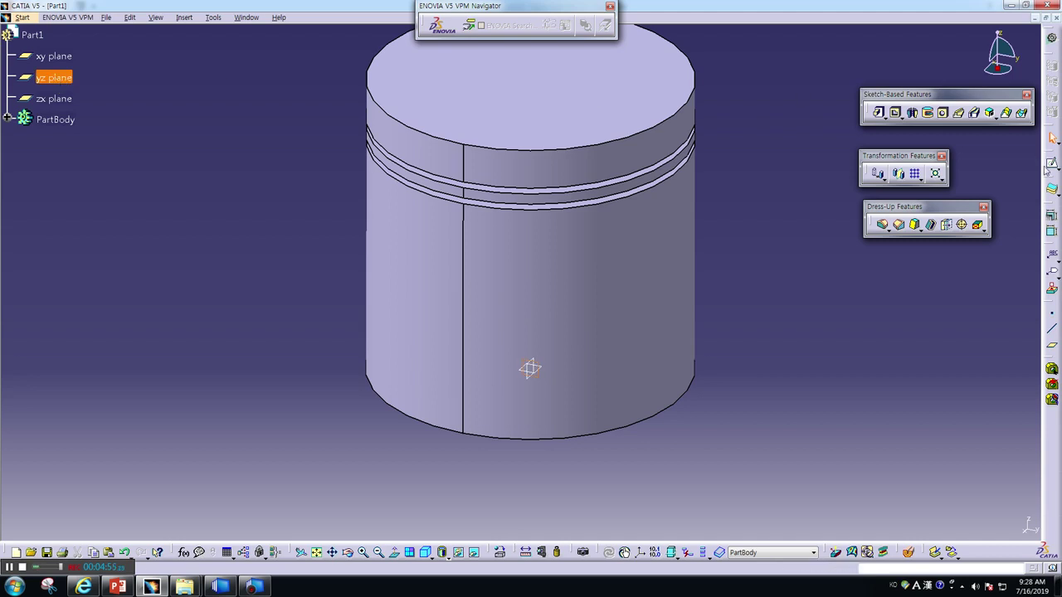
click(1051, 164)
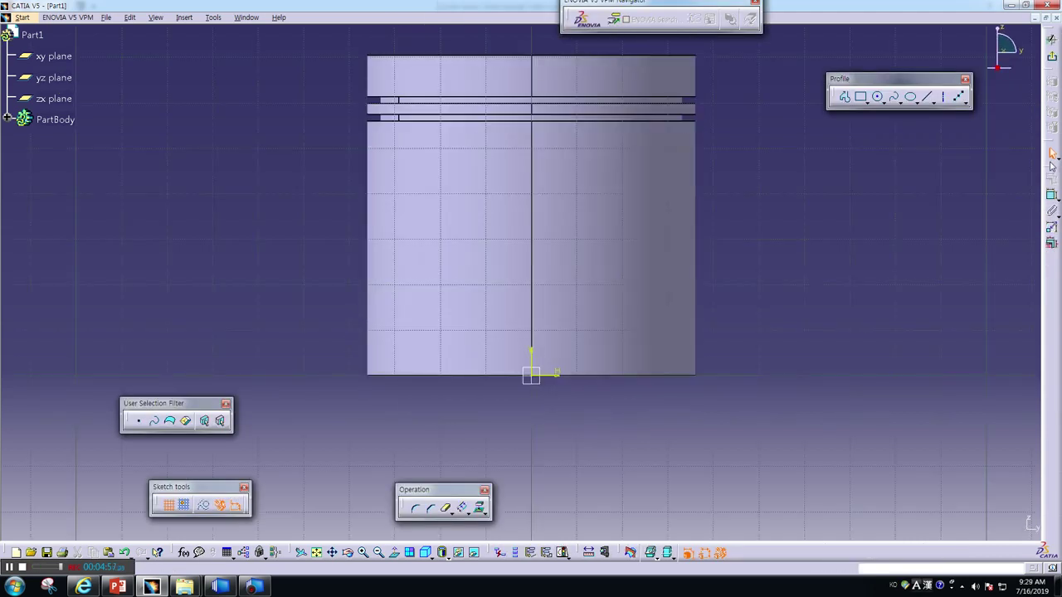
Exit the yz-plane sketch and start a new sketch on the zx plane
click(1052, 60)
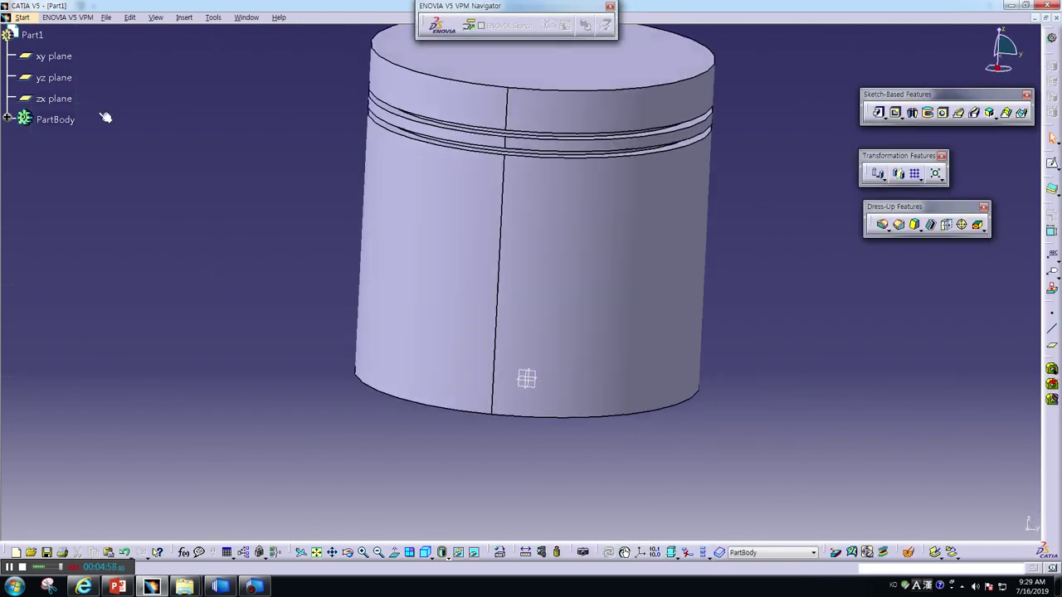
click(68, 99)
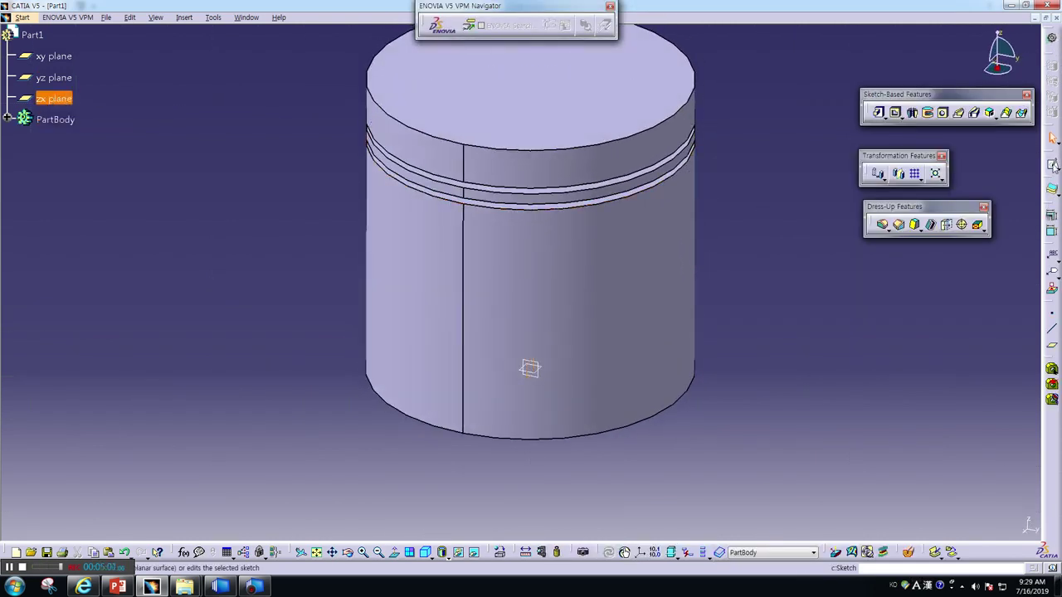
click(1052, 163)
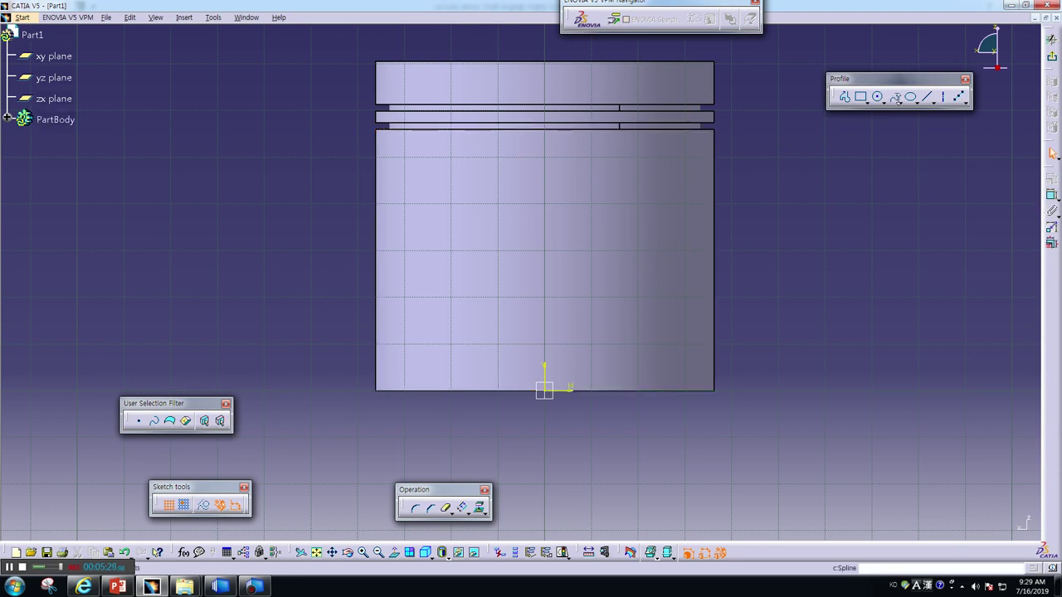
Draw a three-point crown arc from the top of the centre axis out to the right side
click(883, 101)
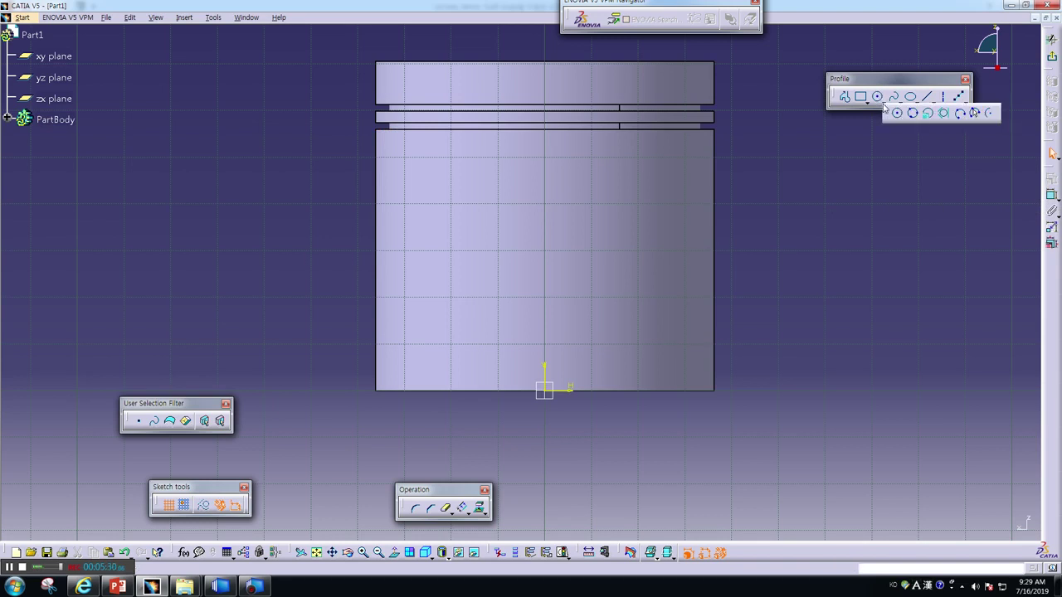
click(958, 113)
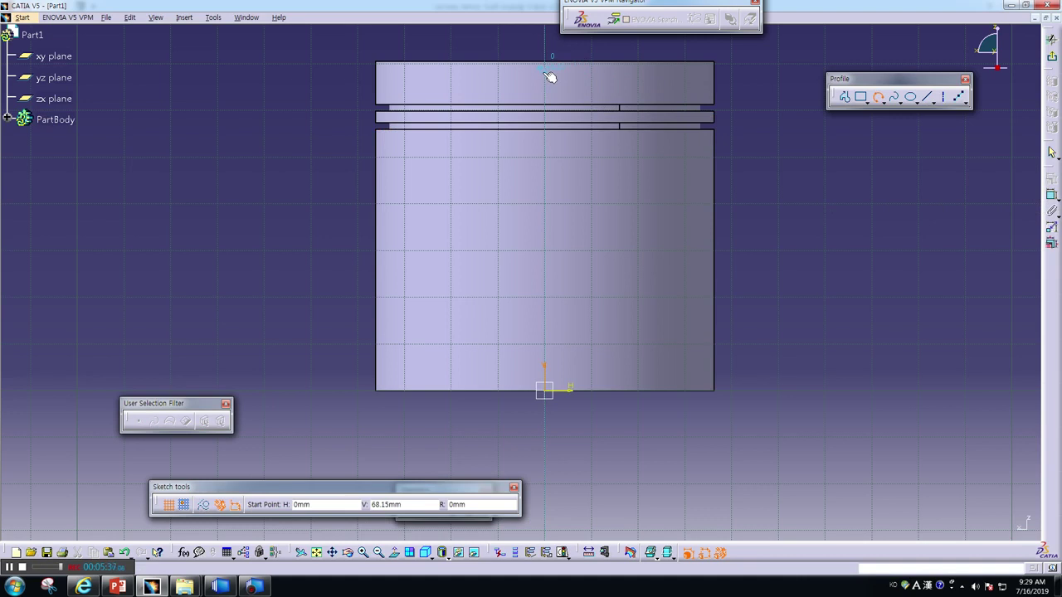
click(549, 77)
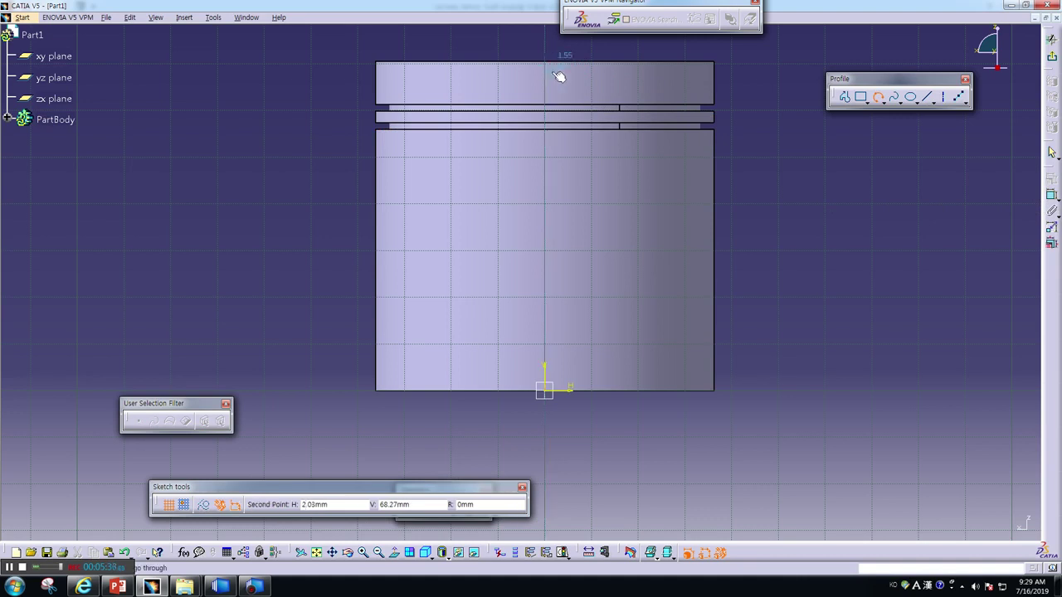
click(639, 85)
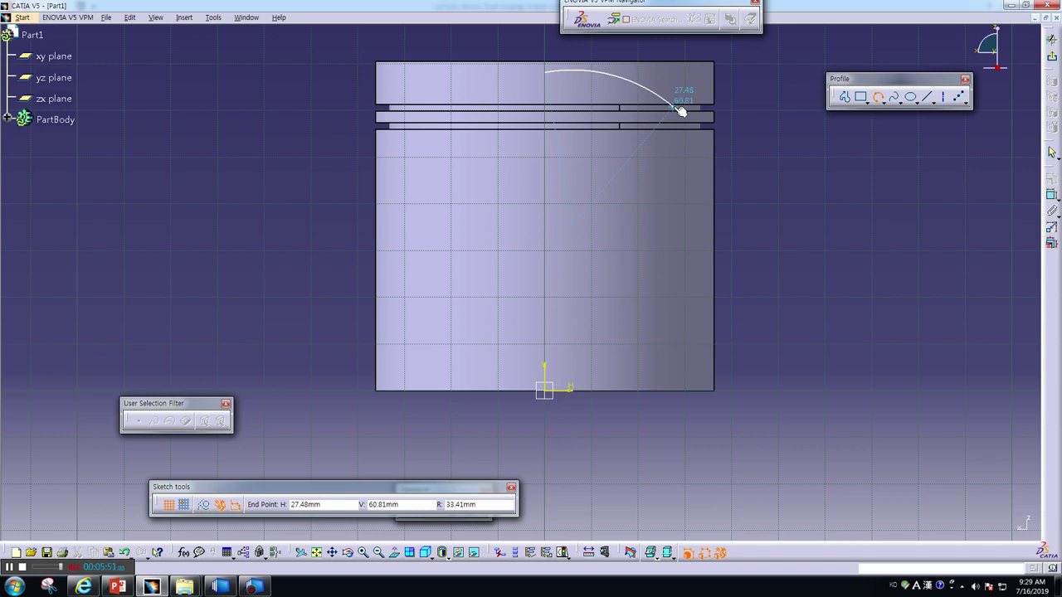
click(688, 123)
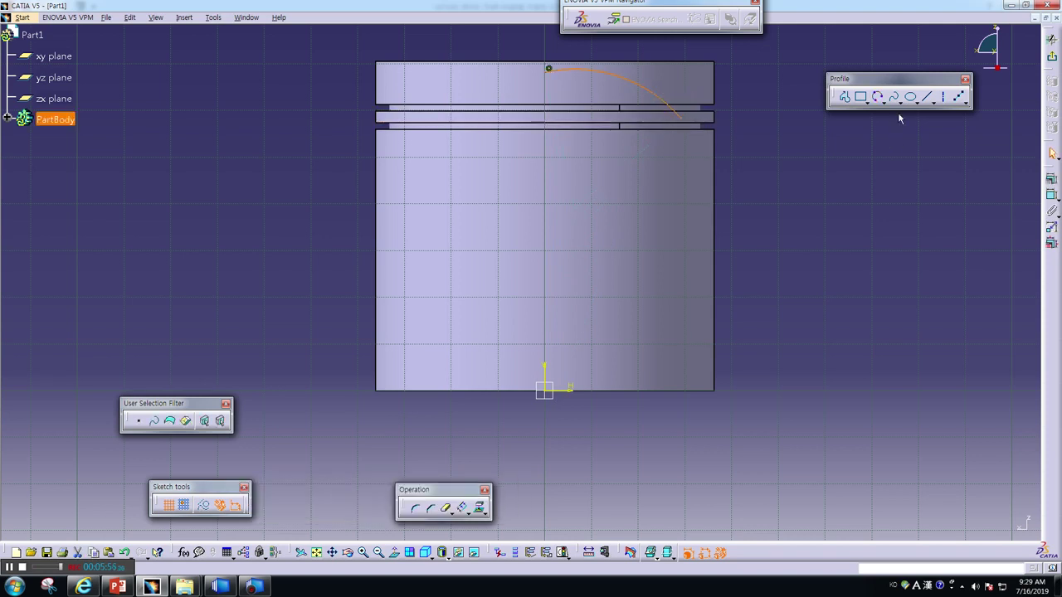
Begin a profile at the arc's end with a short horizontal segment along the groove
click(845, 98)
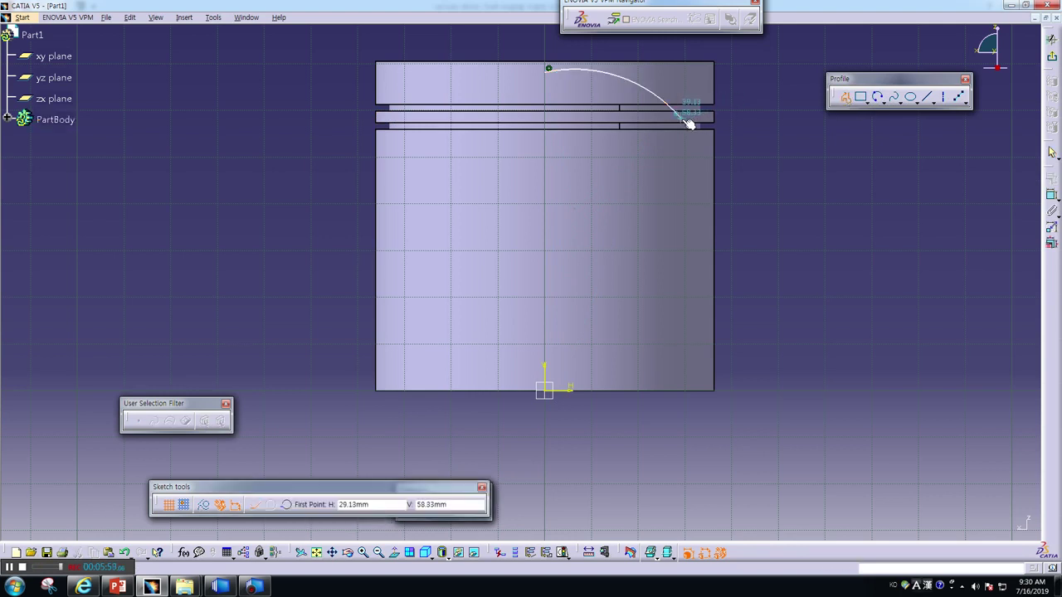
click(688, 123)
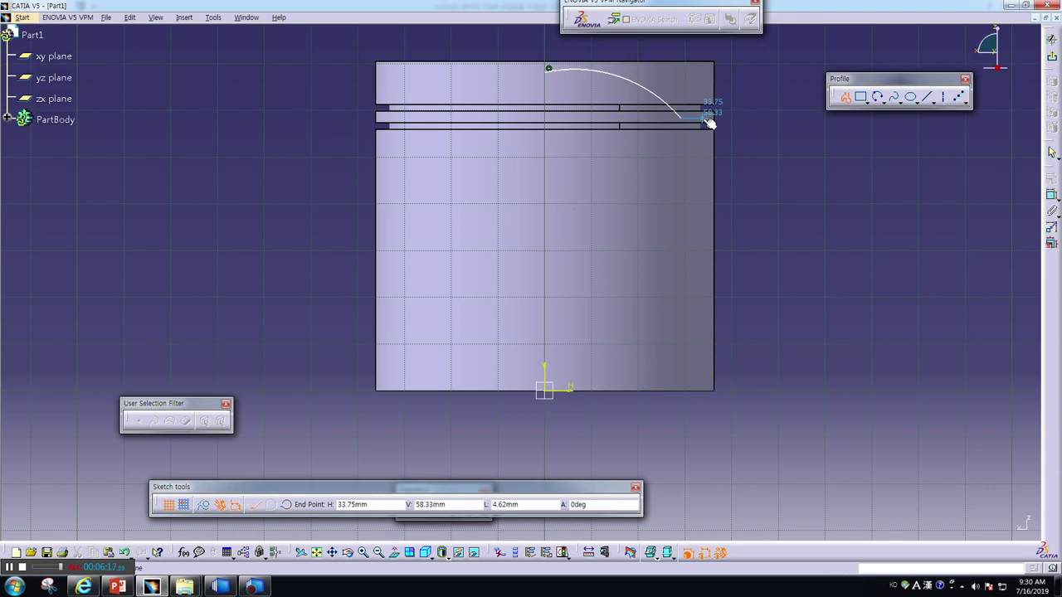
click(706, 119)
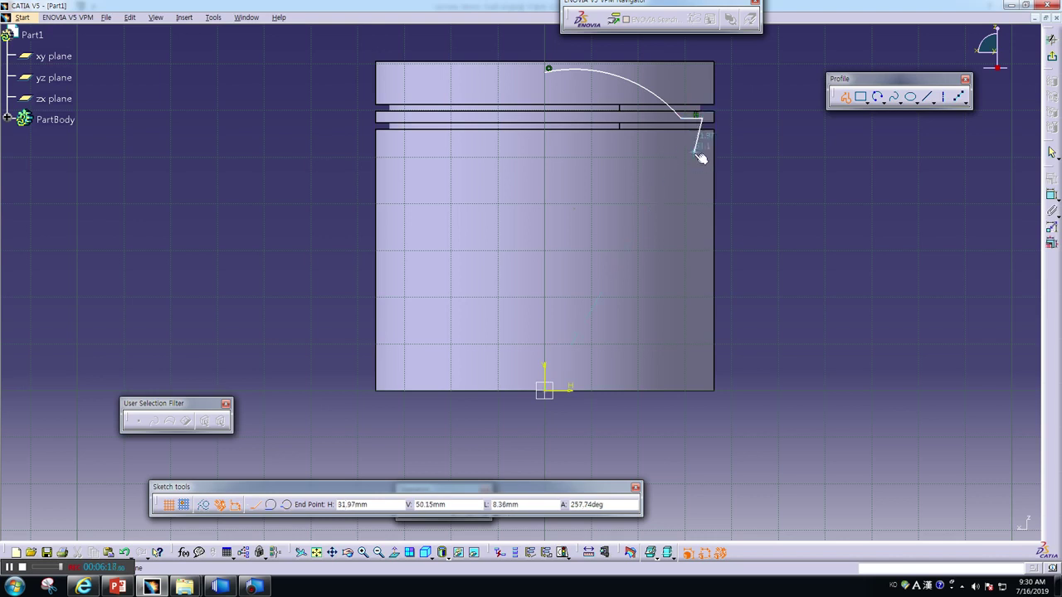
Continue the profile down the side and along the base back toward the axis
click(706, 390)
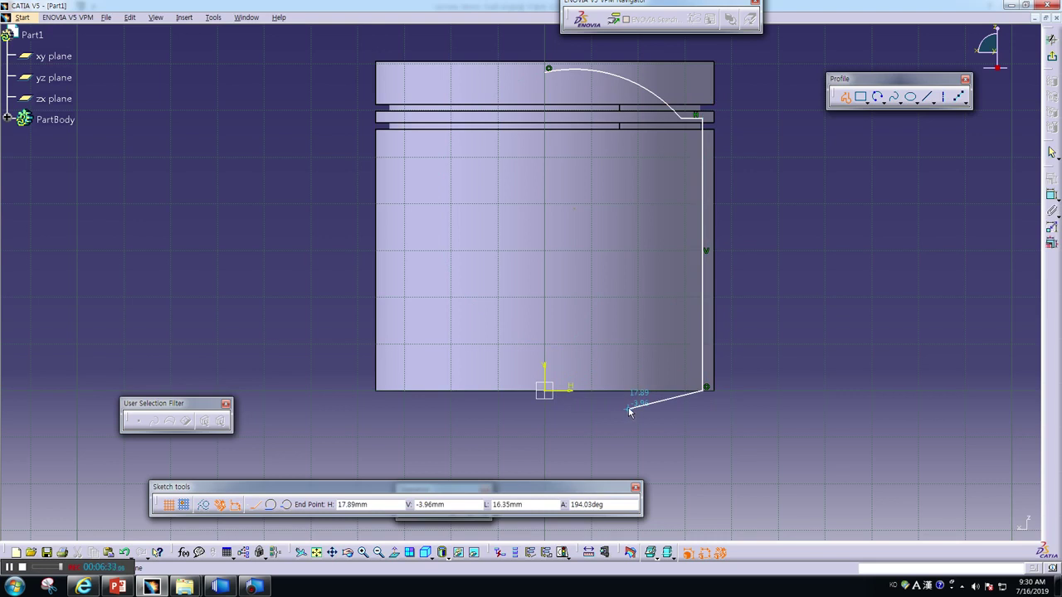
click(545, 390)
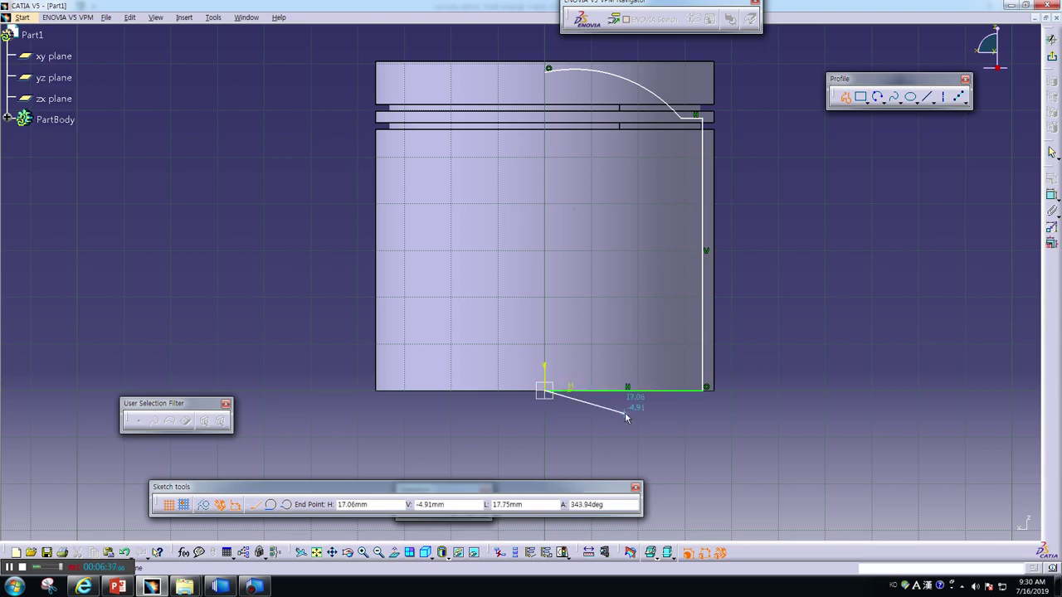
key(Escape)
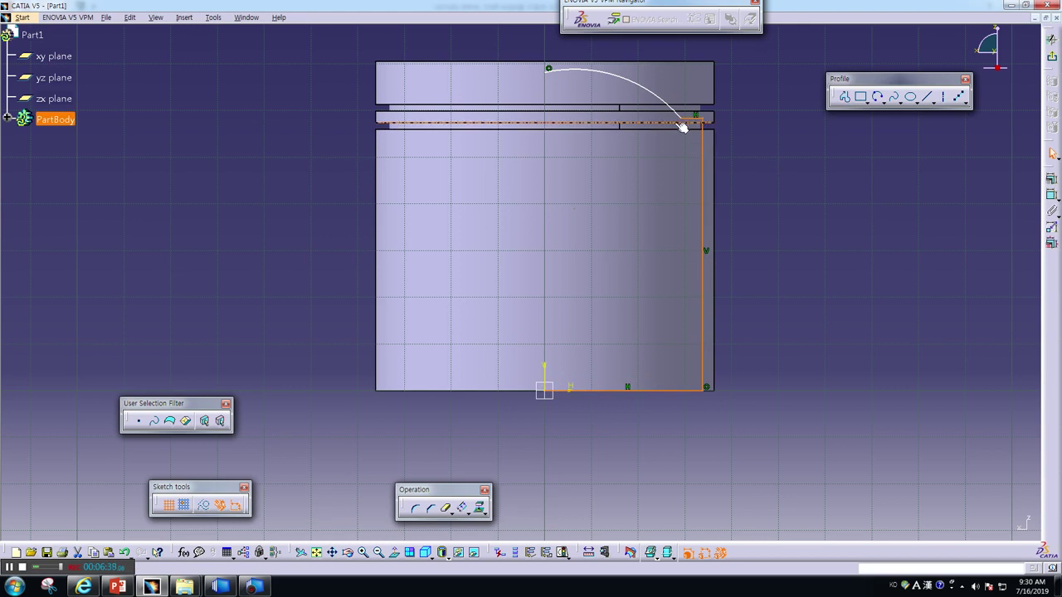
key(Escape)
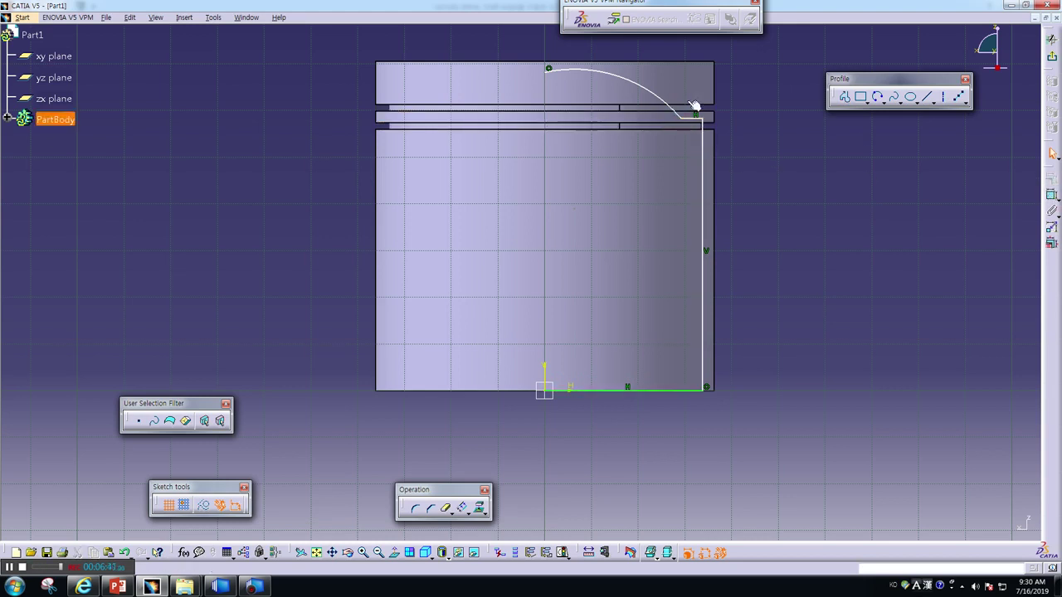
Give the crown arc a 50 mm radius dimension
click(650, 91)
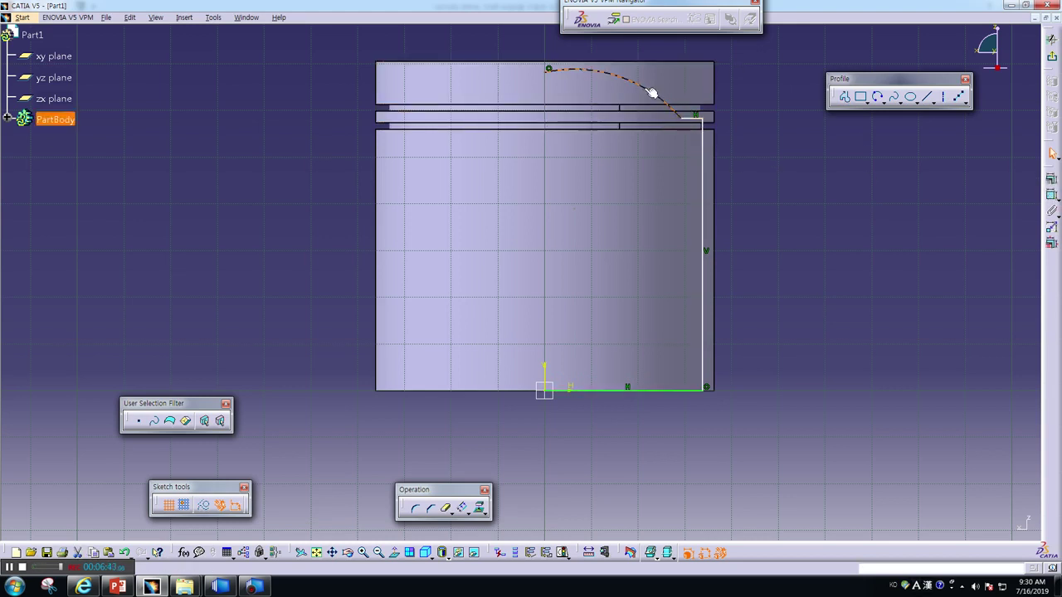
click(1051, 194)
click(718, 52)
double_click(718, 50)
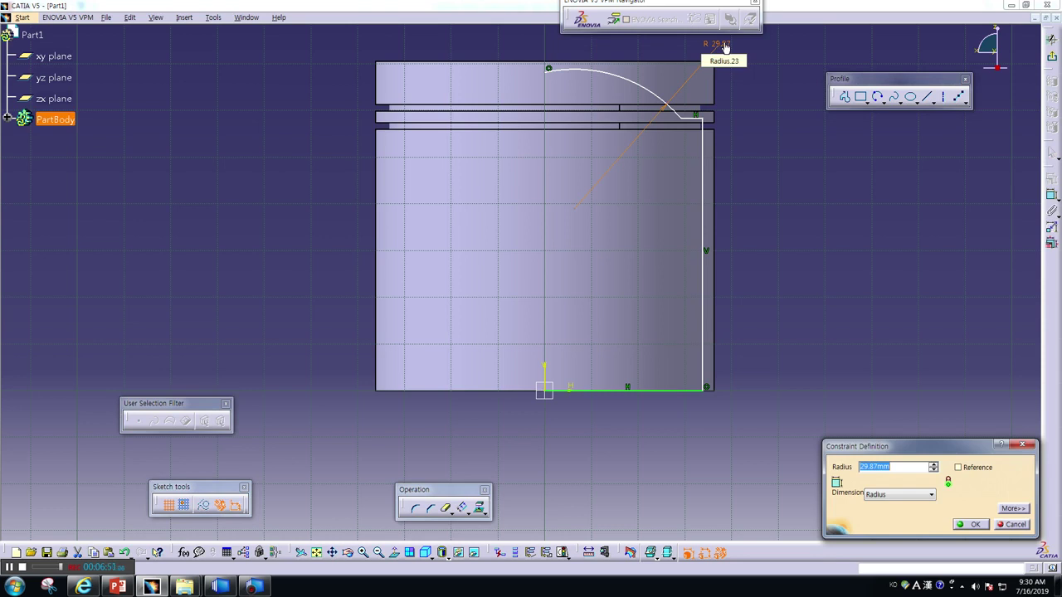
text(50)
key(Return)
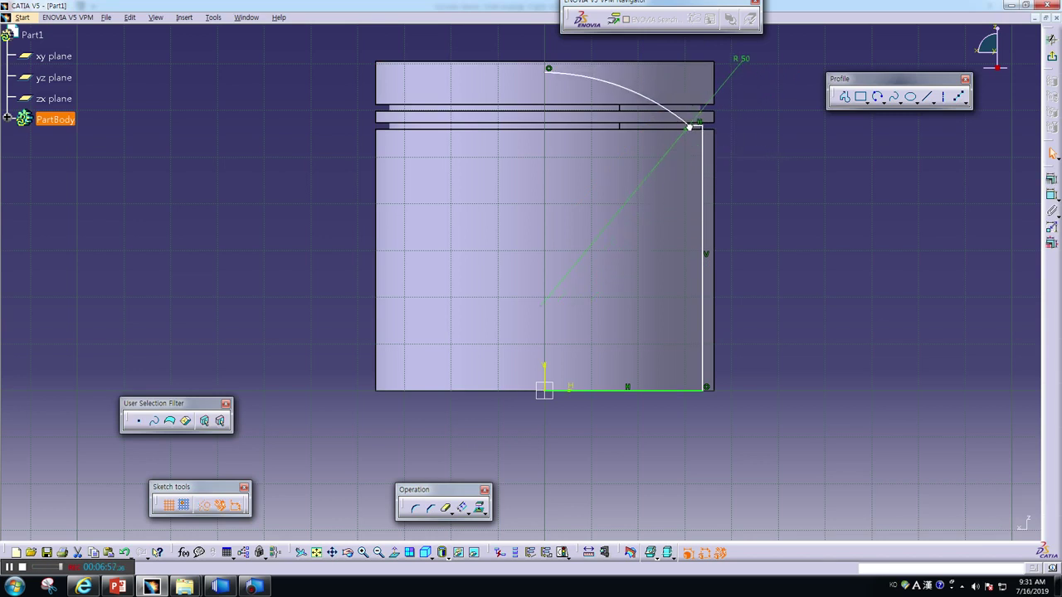
Dimension the crown profile 5 mm and 16 mm down from the top edge
click(692, 127)
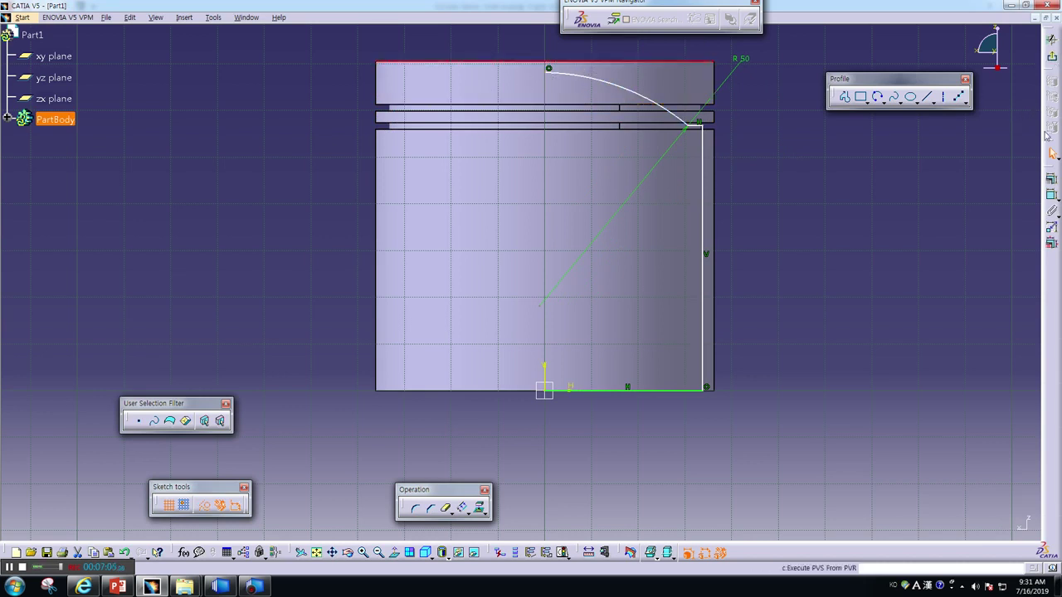
click(1052, 197)
click(782, 100)
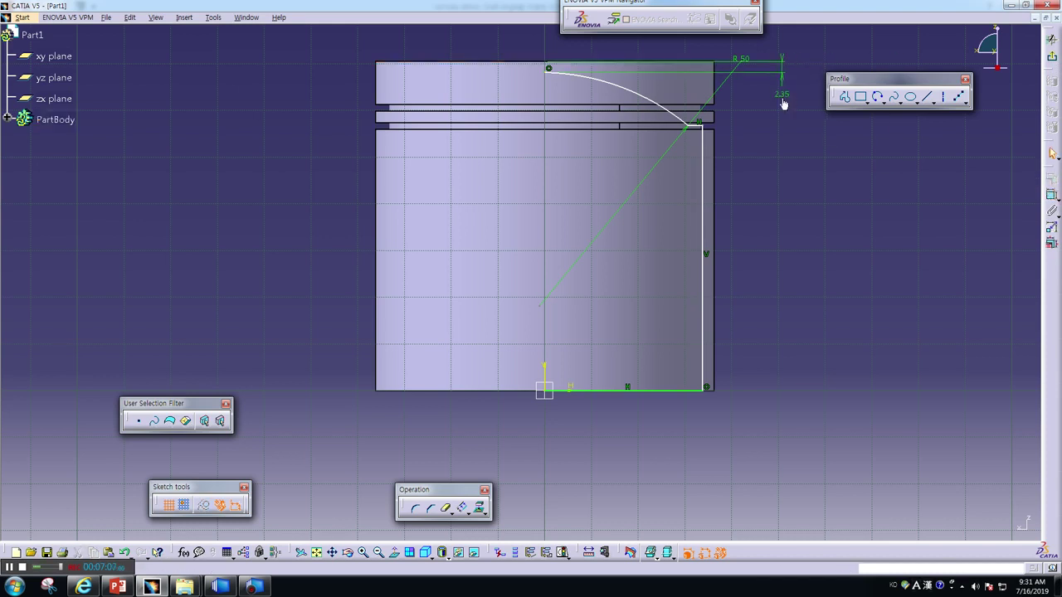
double_click(782, 100)
text(5)
key(Return)
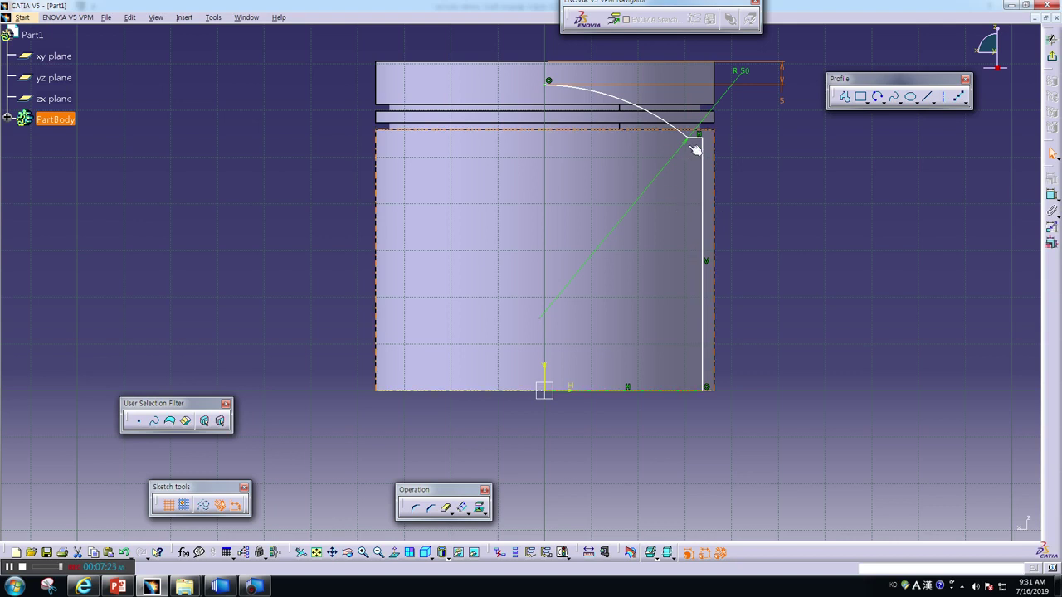
click(674, 63)
click(1052, 183)
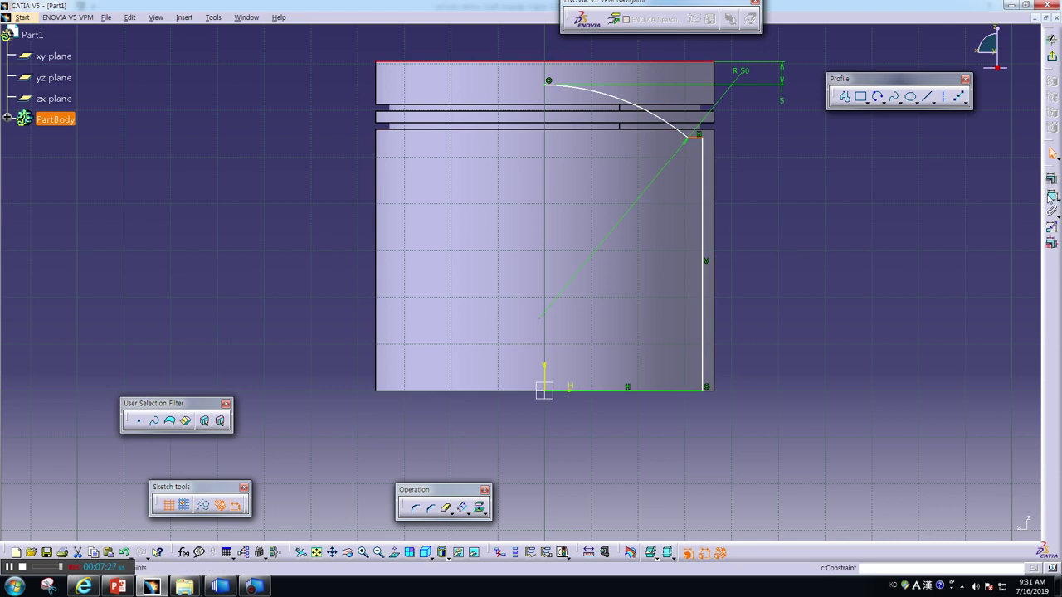
double_click(842, 198)
text(16)
key(Return)
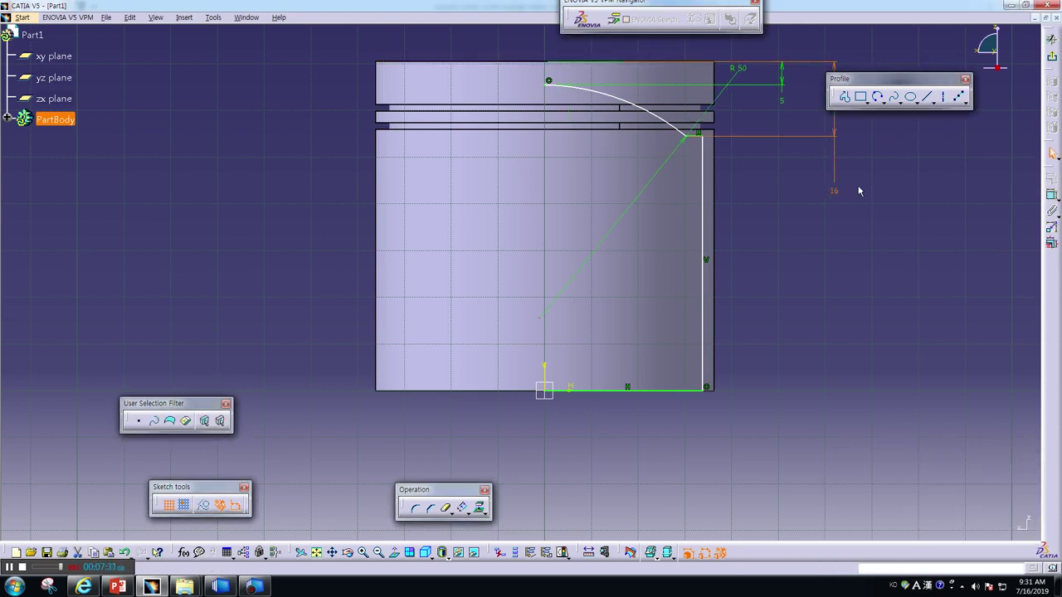
click(830, 220)
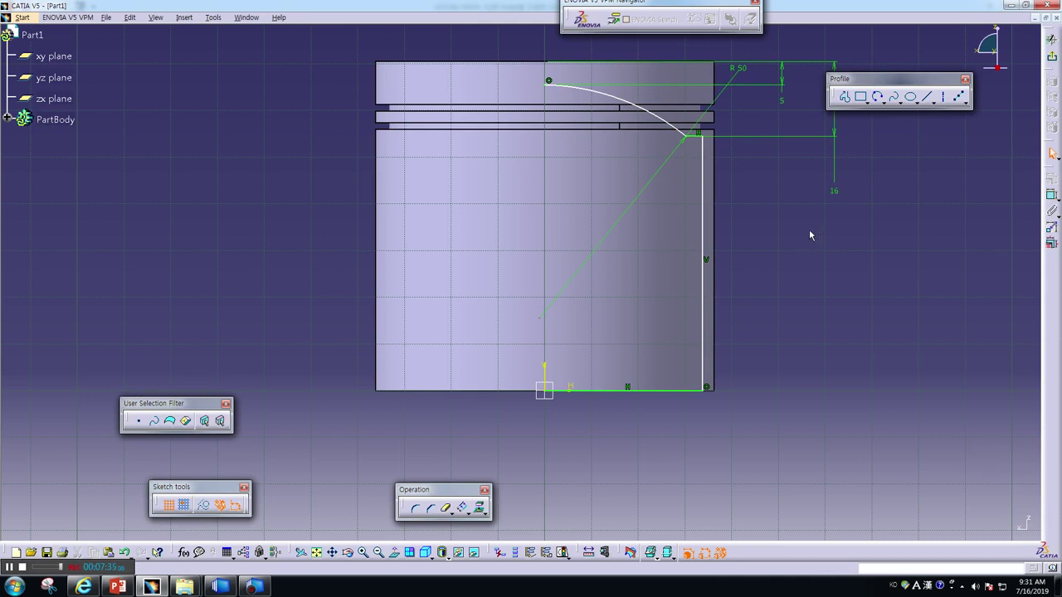
Set the profile's bottom width to 35 mm
click(652, 394)
click(653, 426)
double_click(653, 420)
text(35)
key(Return)
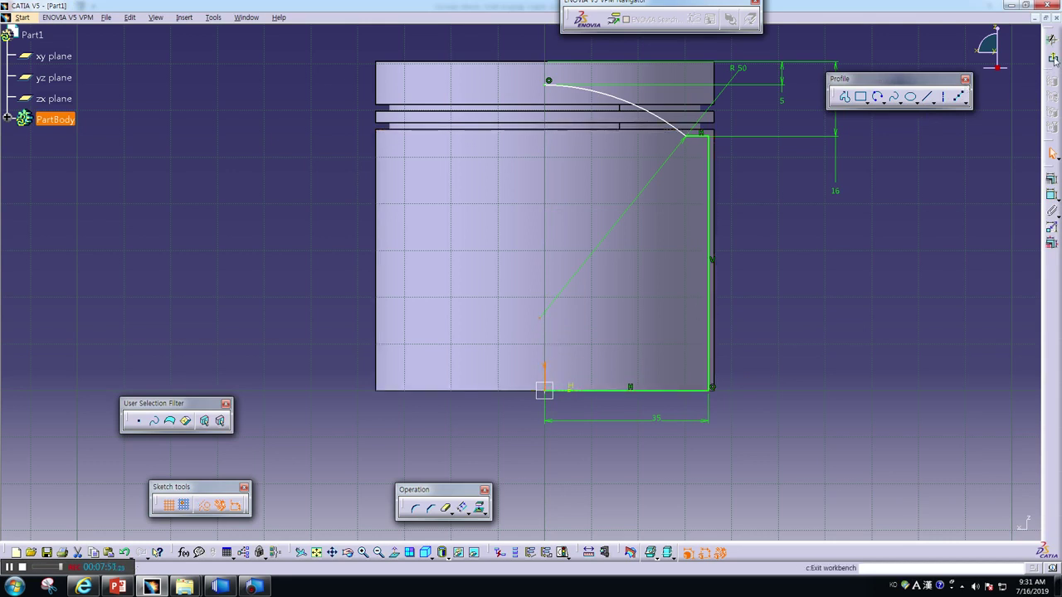
Make the arc centre coincident with the axis and leave the sketch
click(1051, 177)
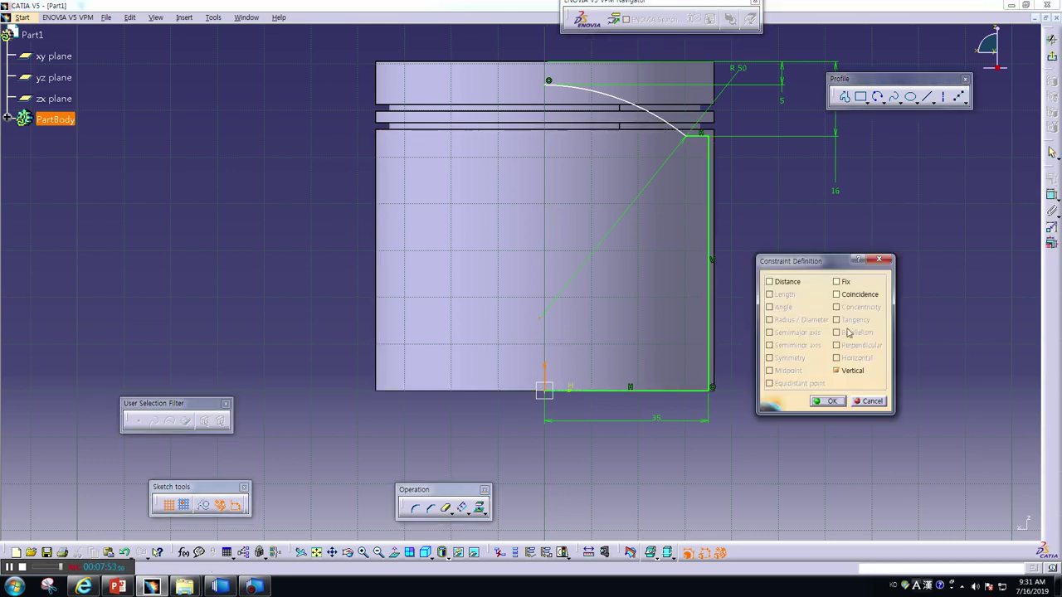
click(836, 295)
click(832, 401)
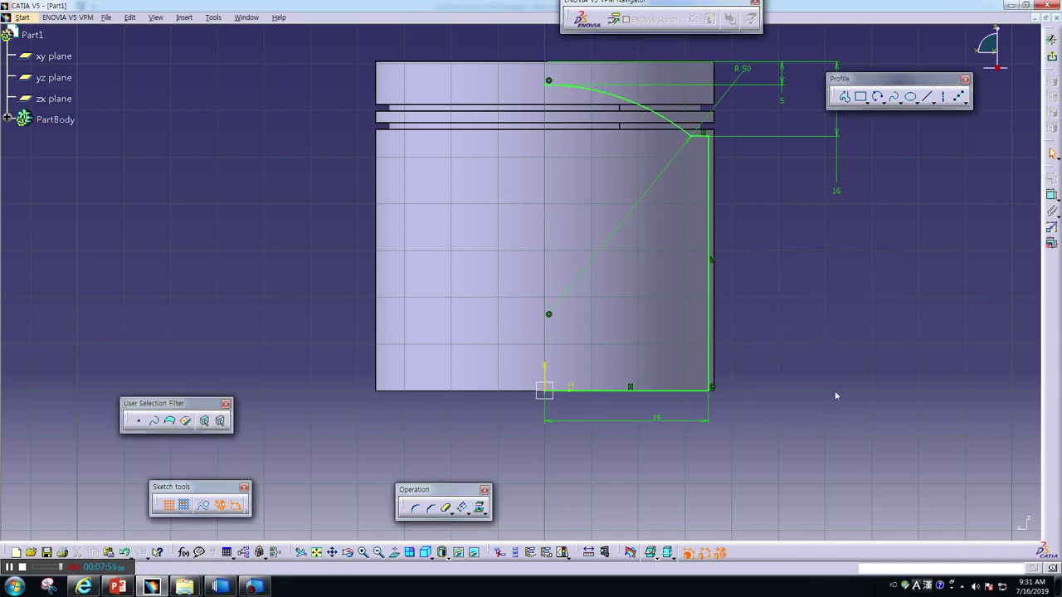
click(1052, 154)
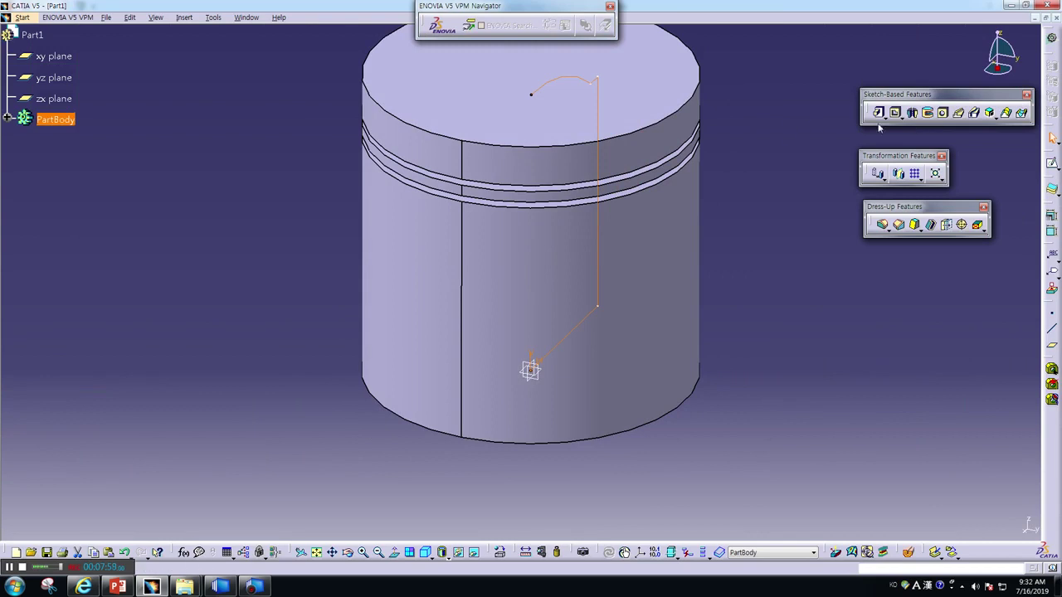
Groove Sketch.4 a full 360° around the Pad.1 axis, then orbit to inspect the hollowed part
click(928, 114)
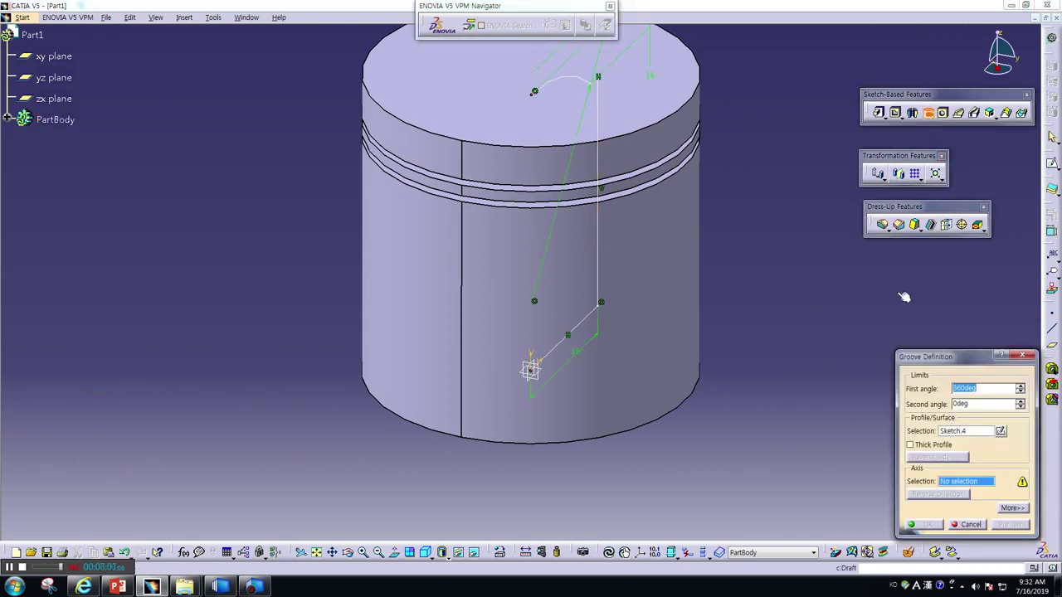
click(535, 438)
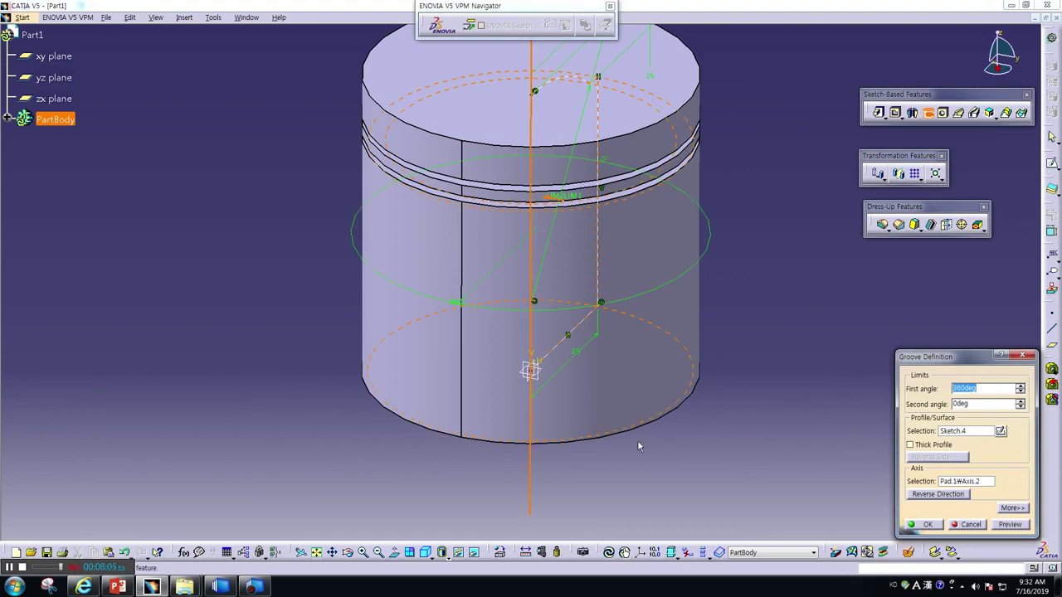
click(1010, 526)
click(927, 526)
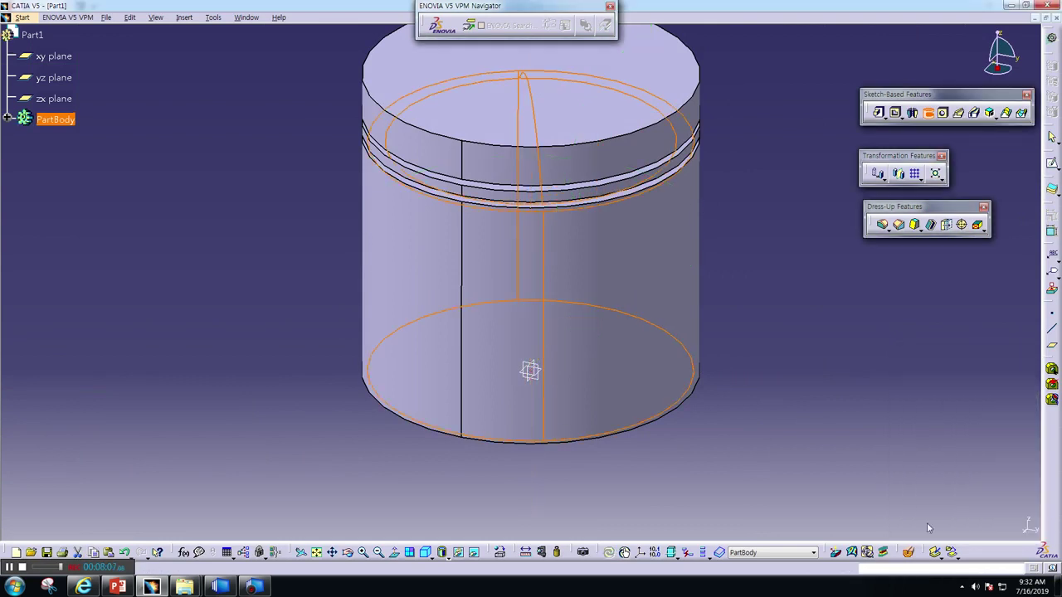
mouse_move(772, 428)
middle_down()
mouse_move(413, 167)
mouse_move(398, 78)
mouse_move(422, 114)
mouse_move(642, 136)
mouse_move(687, 290)
mouse_move(719, 328)
middle_up()
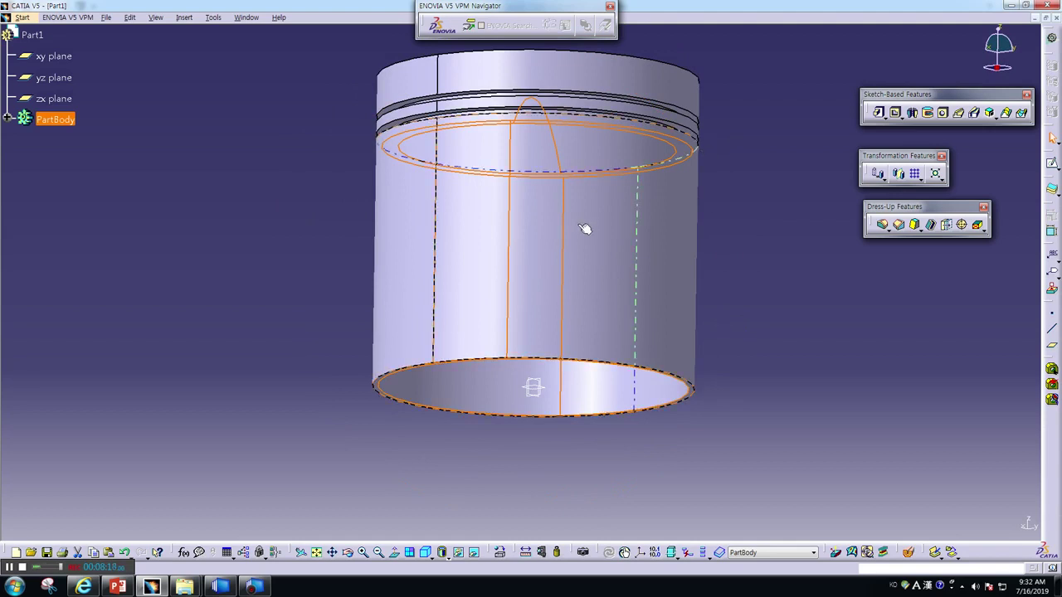
mouse_move(583, 235)
middle_down()
mouse_move(600, 284)
mouse_move(668, 277)
mouse_move(740, 304)
mouse_move(782, 301)
mouse_move(801, 280)
mouse_move(791, 240)
mouse_move(759, 247)
mouse_move(652, 227)
mouse_move(489, 108)
mouse_move(391, 66)
mouse_move(370, 119)
mouse_move(401, 140)
mouse_move(614, 168)
mouse_move(692, 218)
mouse_move(721, 254)
mouse_move(720, 285)
middle_up()
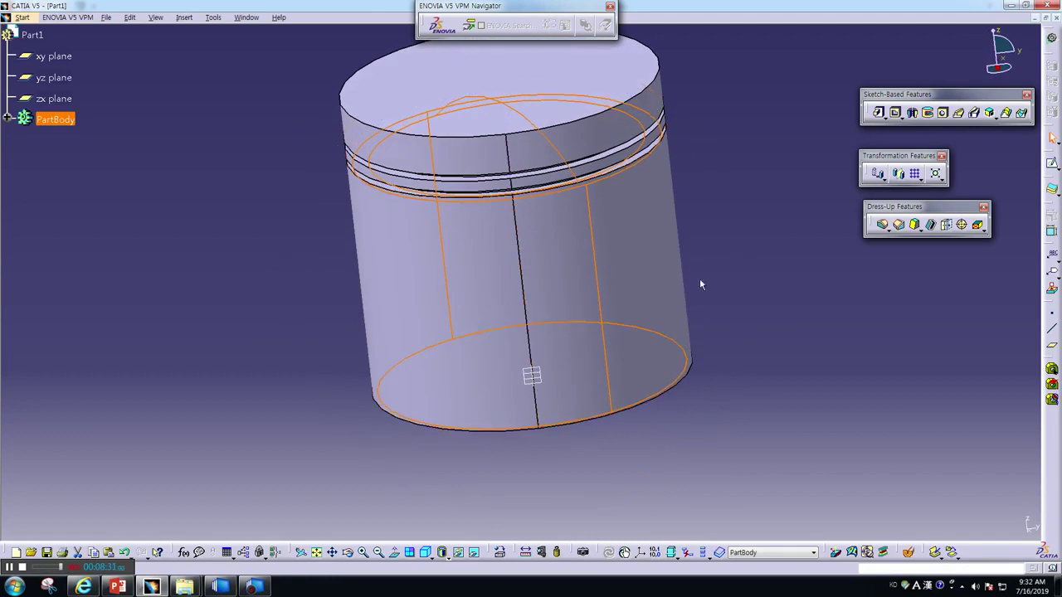
On the yz plane, sketch a closed cutout profile with a three-point arc top
click(59, 77)
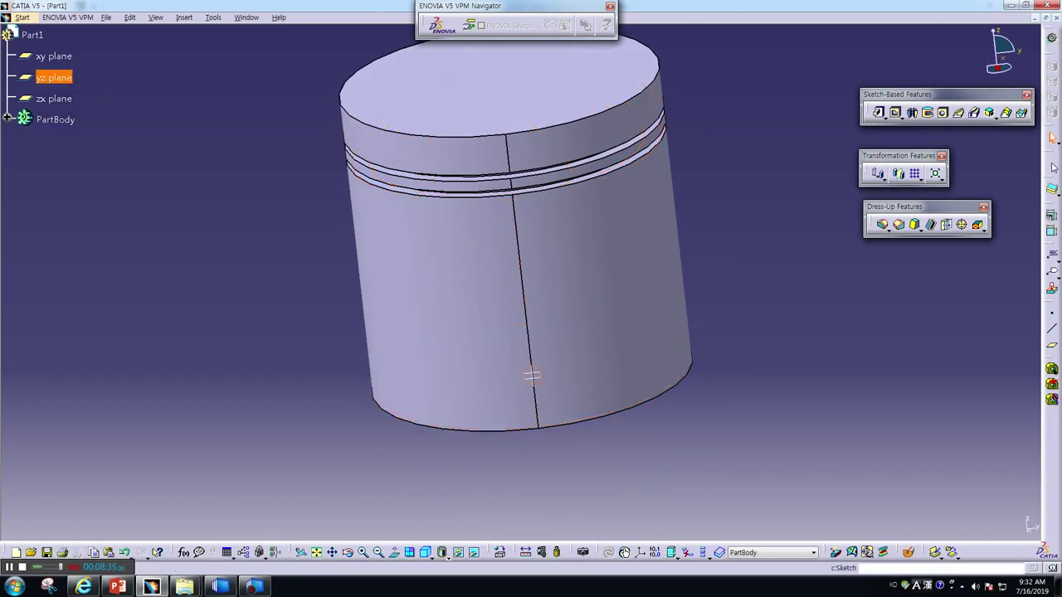
click(1052, 165)
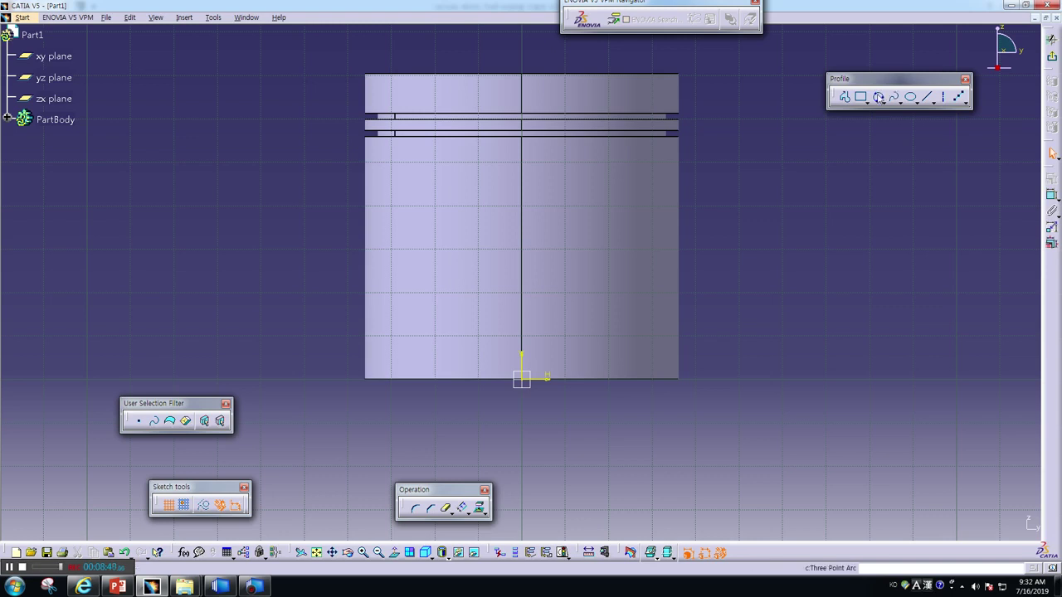
click(877, 96)
click(355, 311)
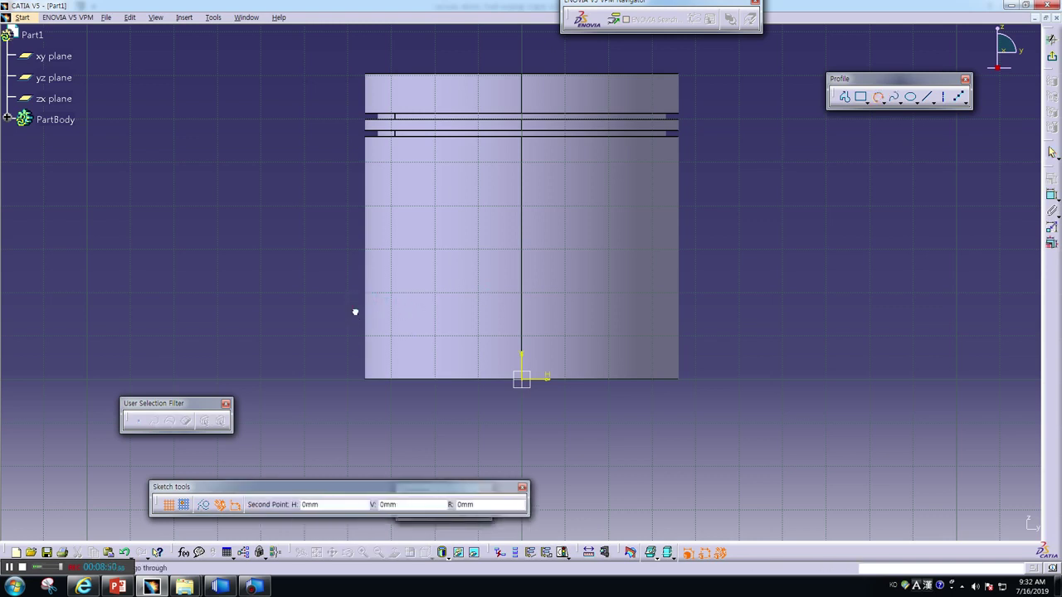
click(425, 332)
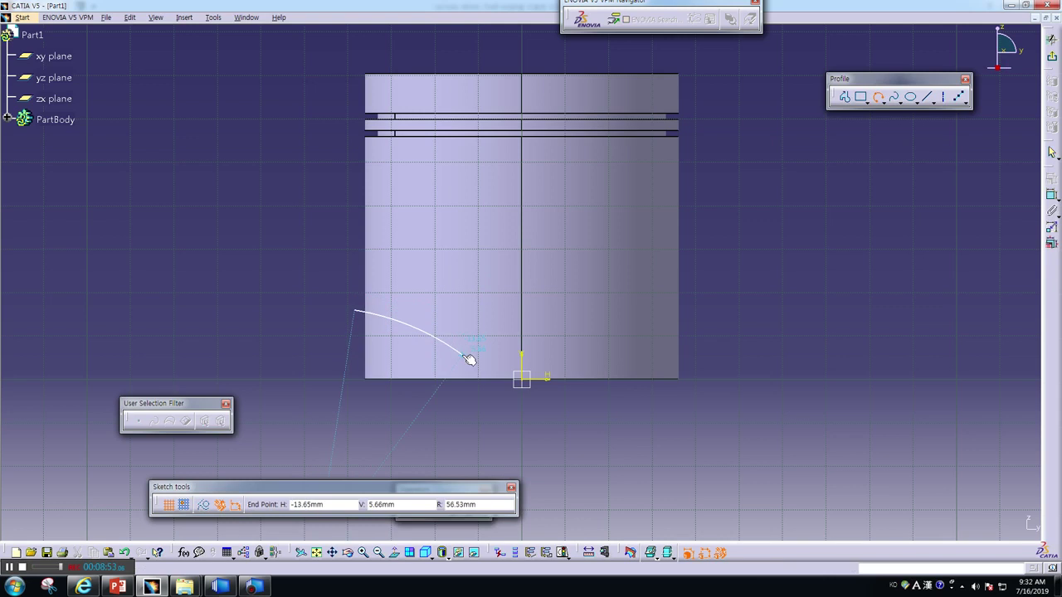
click(463, 355)
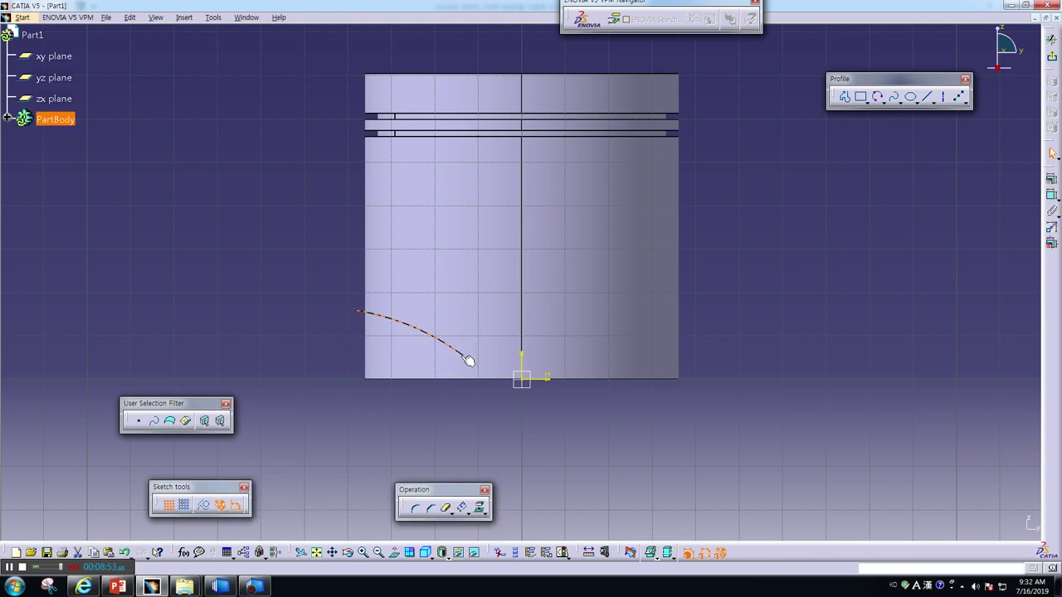
click(845, 97)
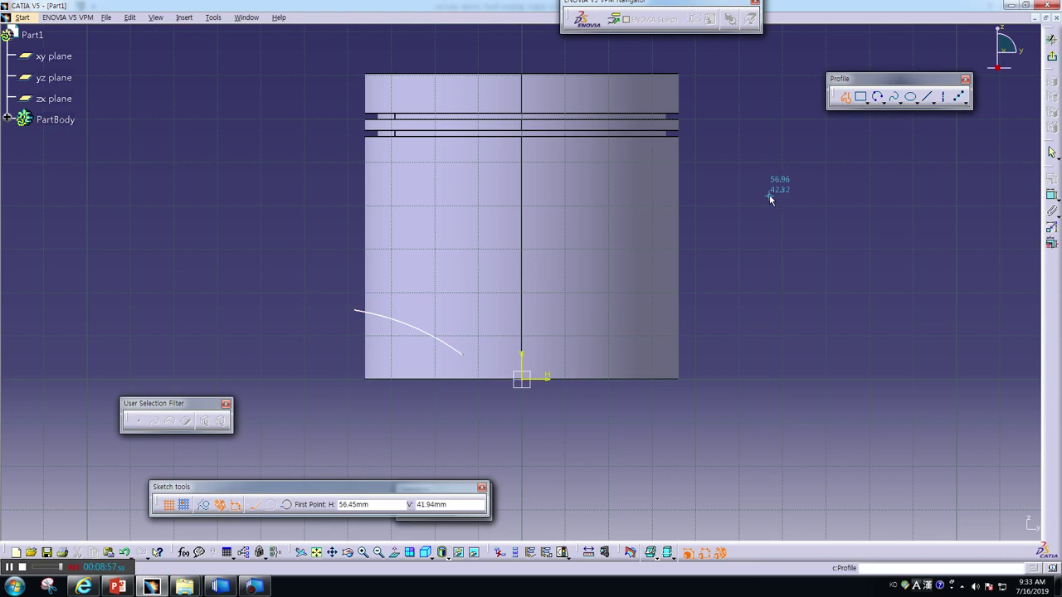
click(464, 356)
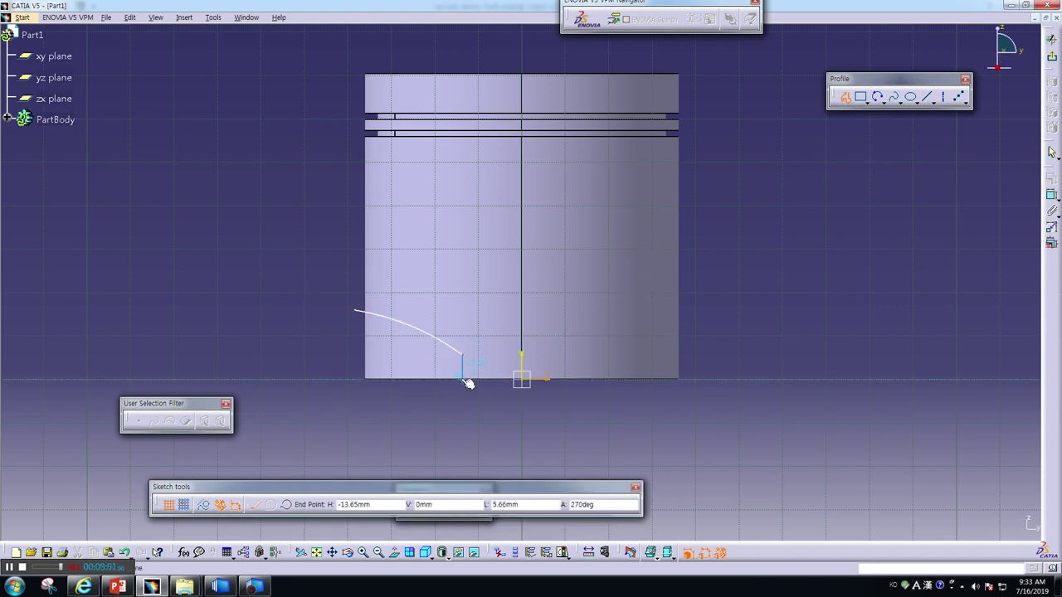
click(463, 379)
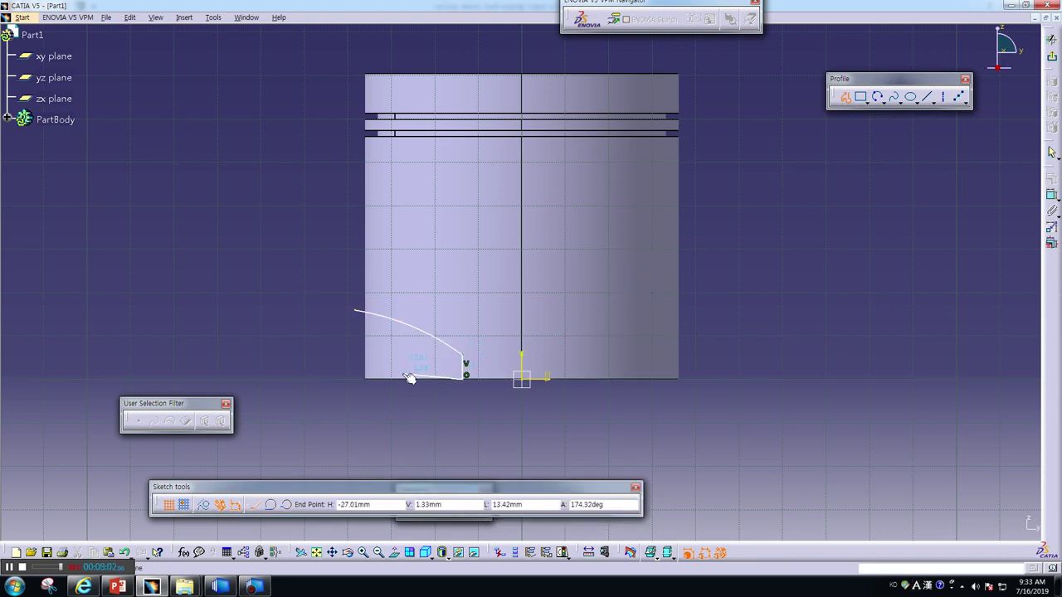
click(355, 379)
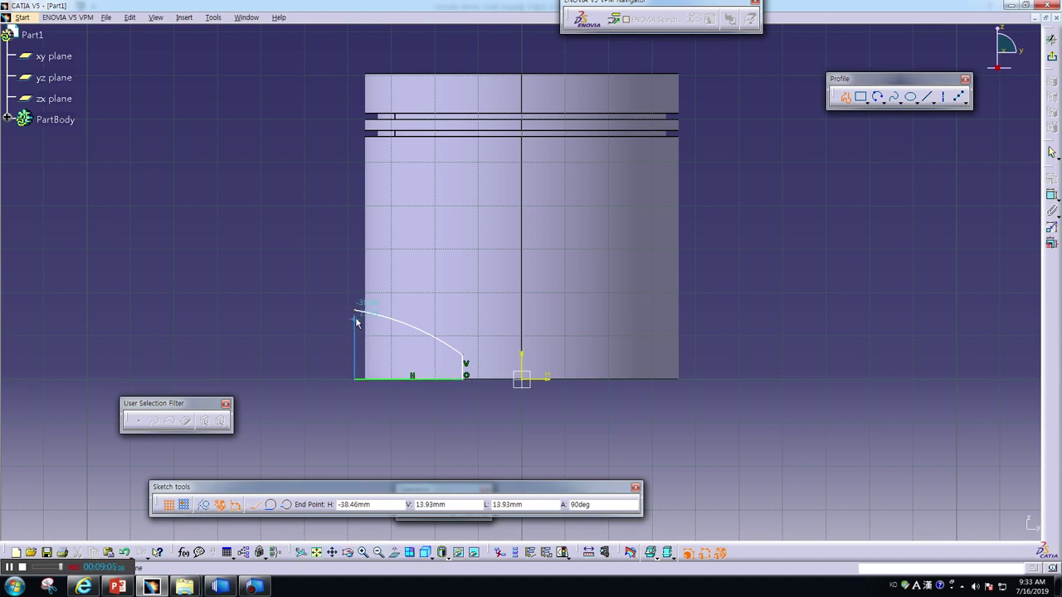
click(354, 311)
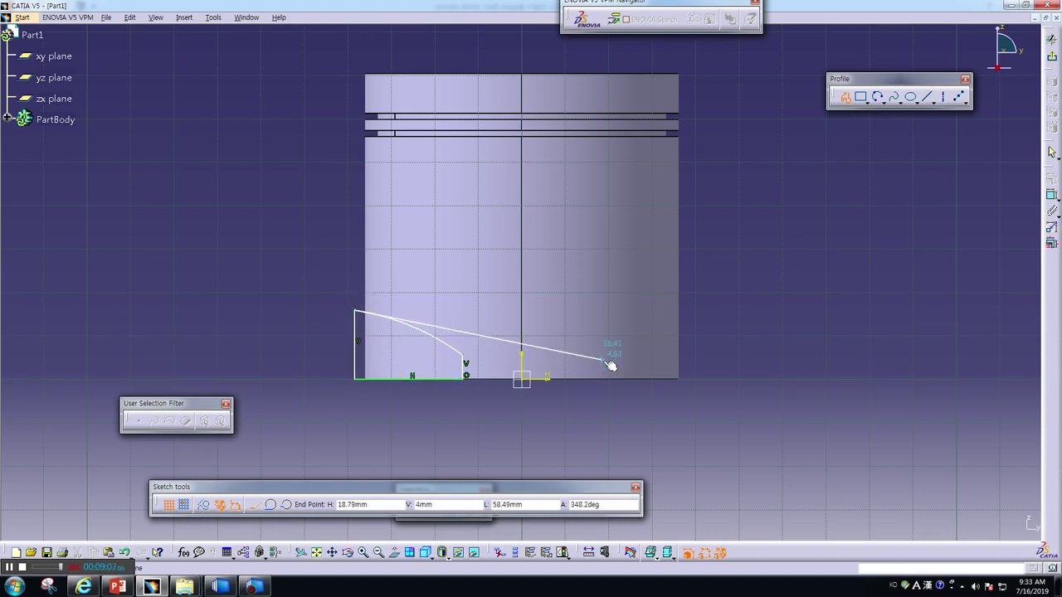
key(Escape)
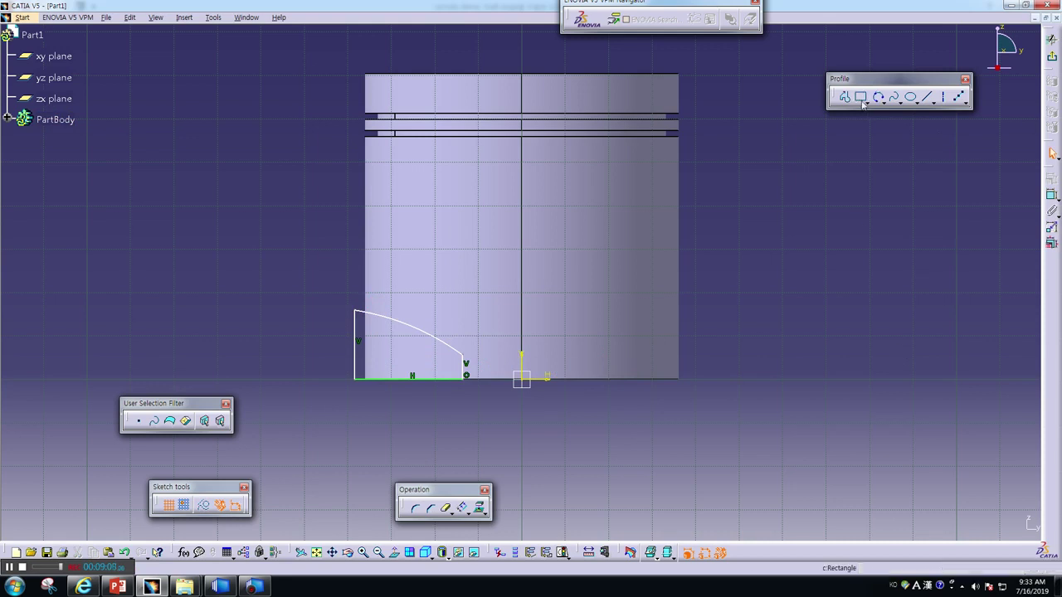
Set the cutout arc's radius to 60
click(1052, 196)
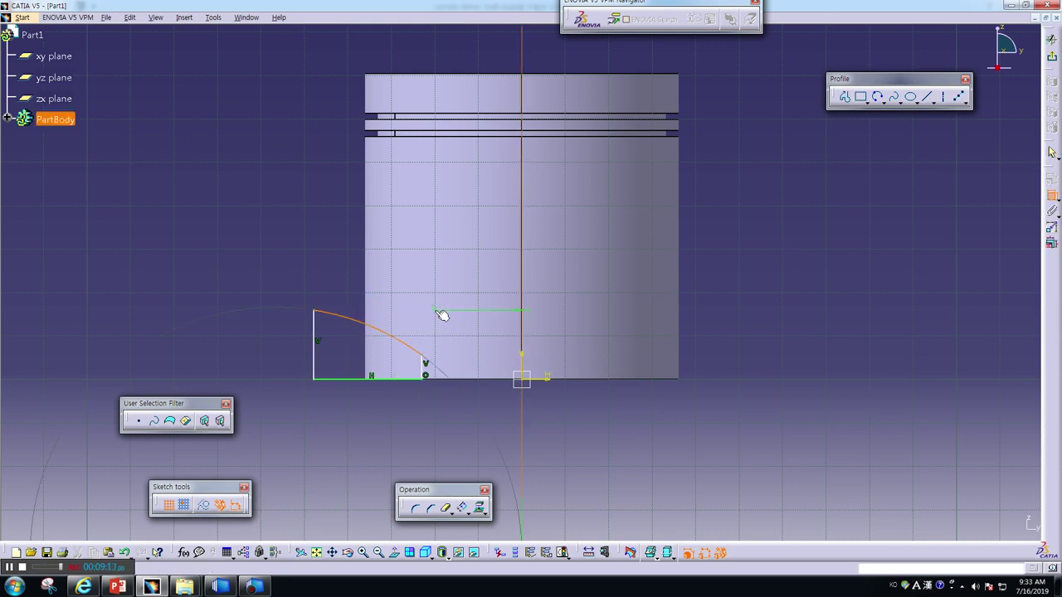
click(125, 553)
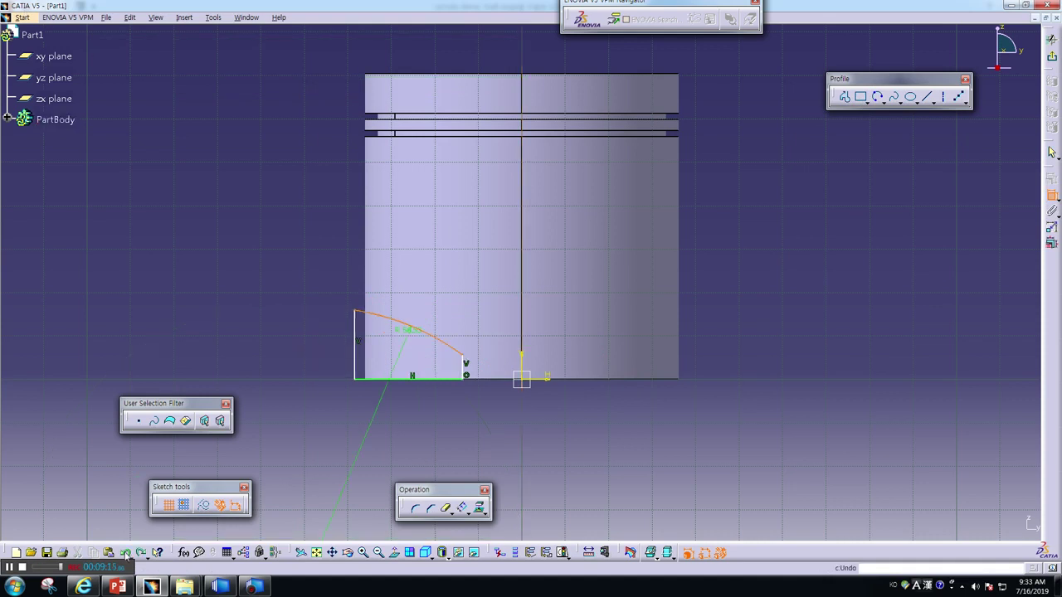
double_click(411, 429)
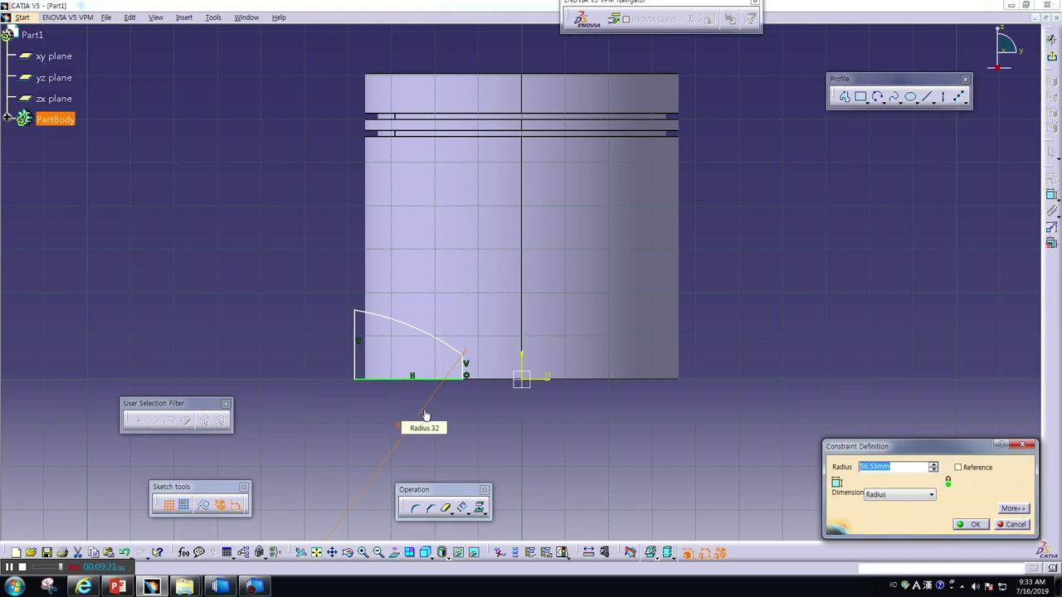
text(60)
key(Return)
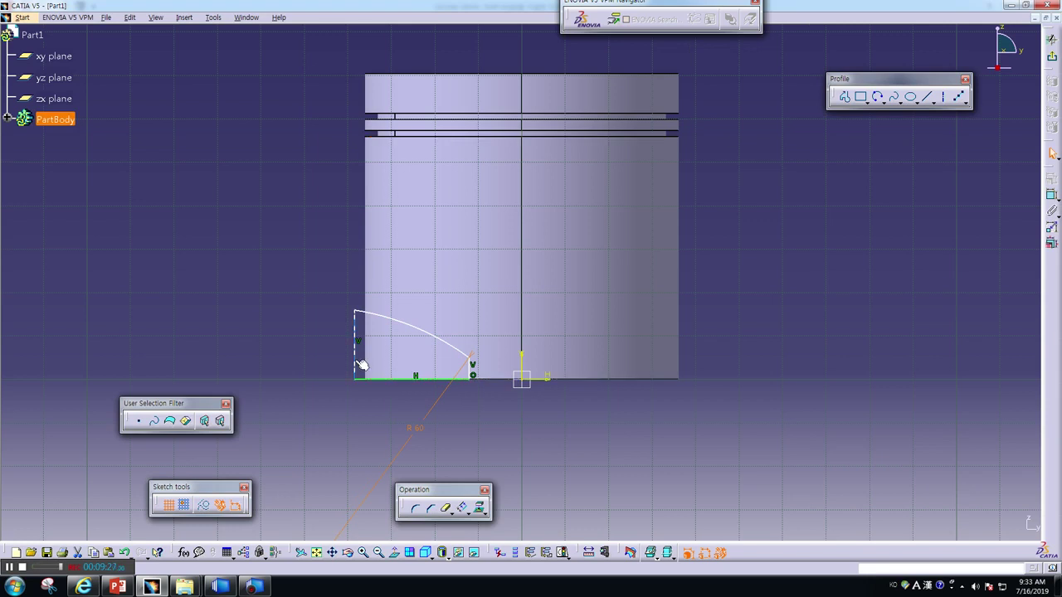
Offset the profile's left line 36.25 from the vertical axis
click(359, 365)
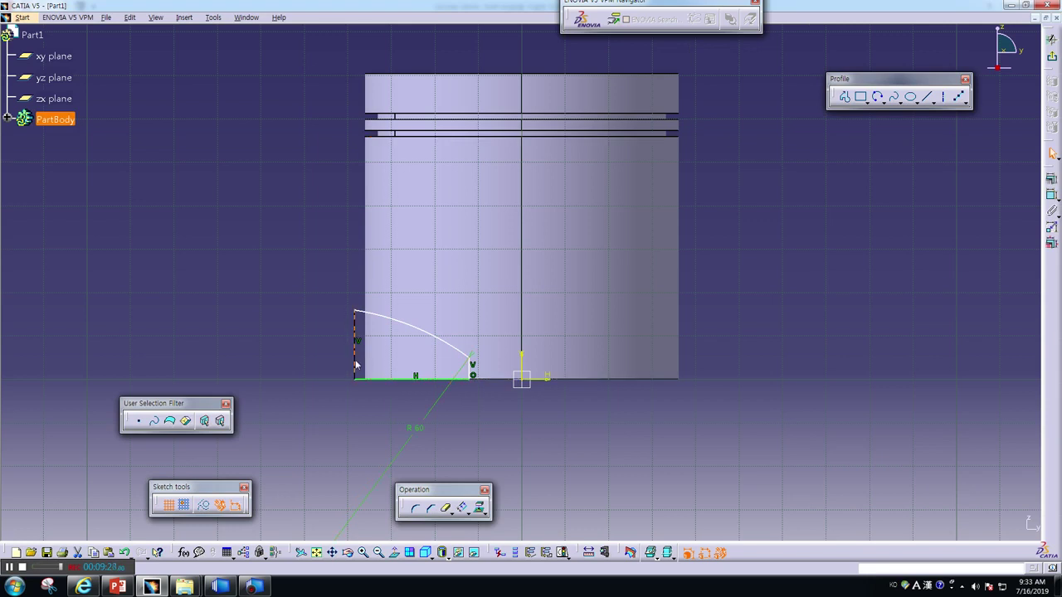
ctrl+click(528, 370)
click(1051, 196)
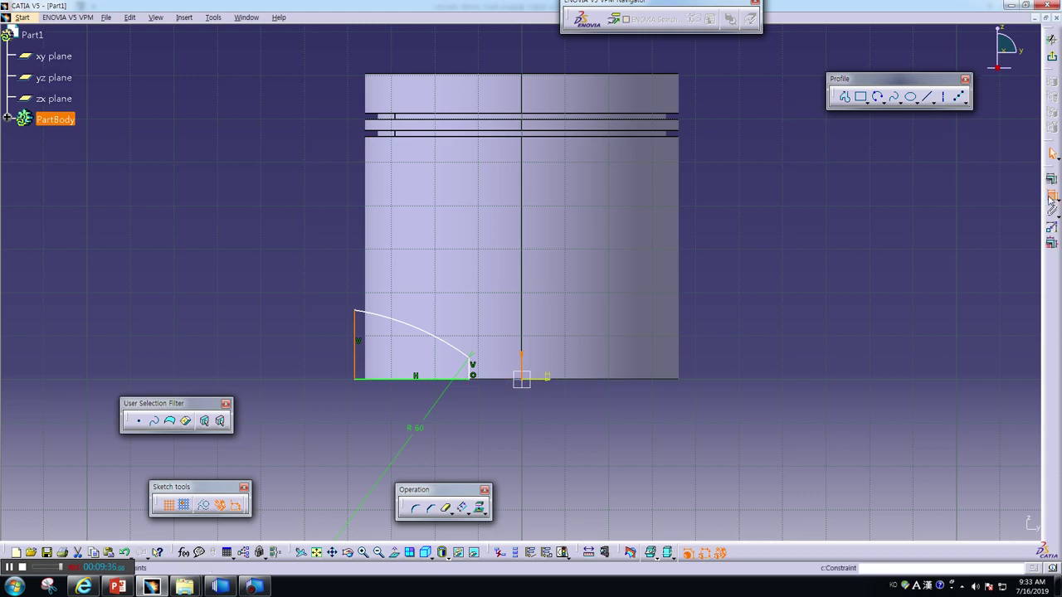
click(771, 307)
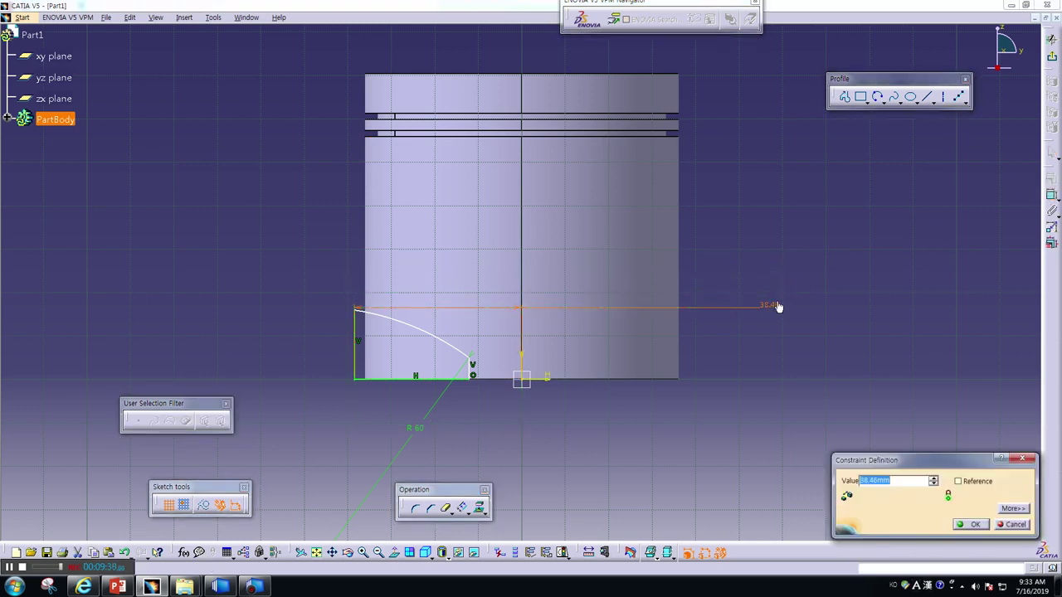
text(36.25)
key(Return)
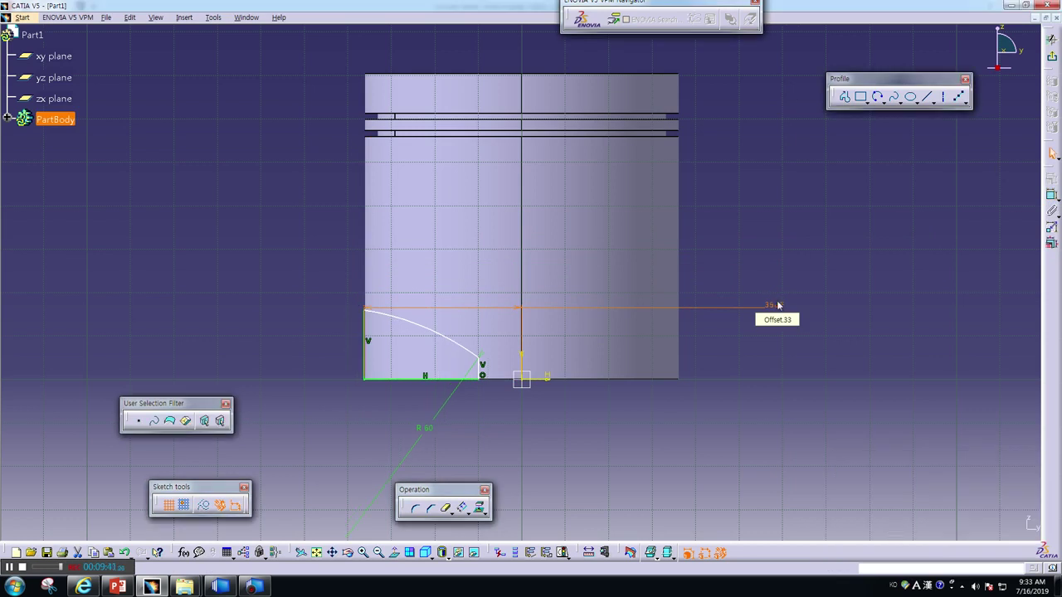
click(702, 398)
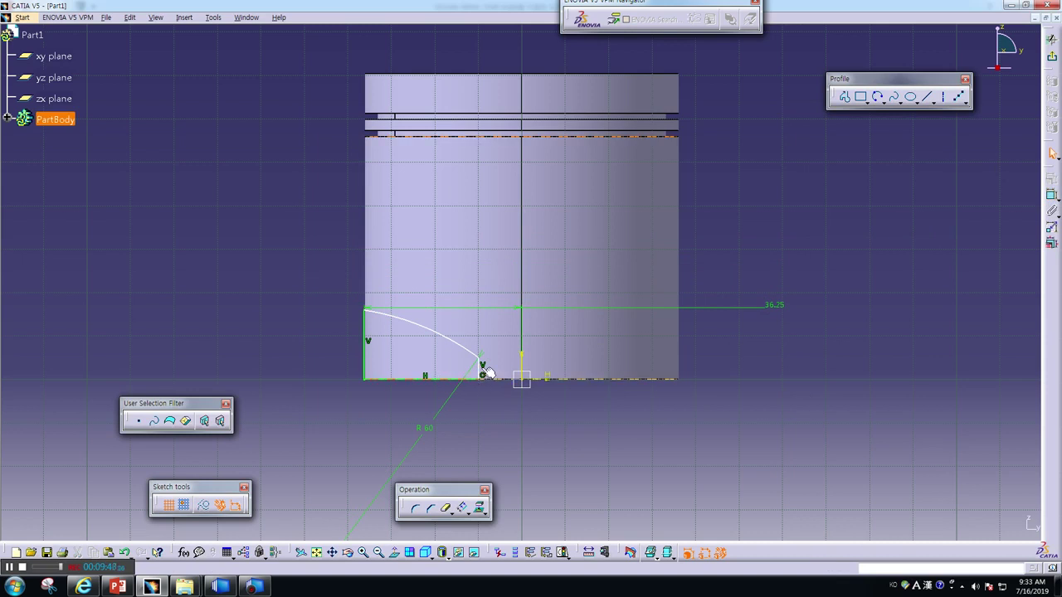
Dimension the profile's bottom edge height to 7
click(484, 375)
click(1052, 196)
double_click(792, 372)
text(7)
key(Return)
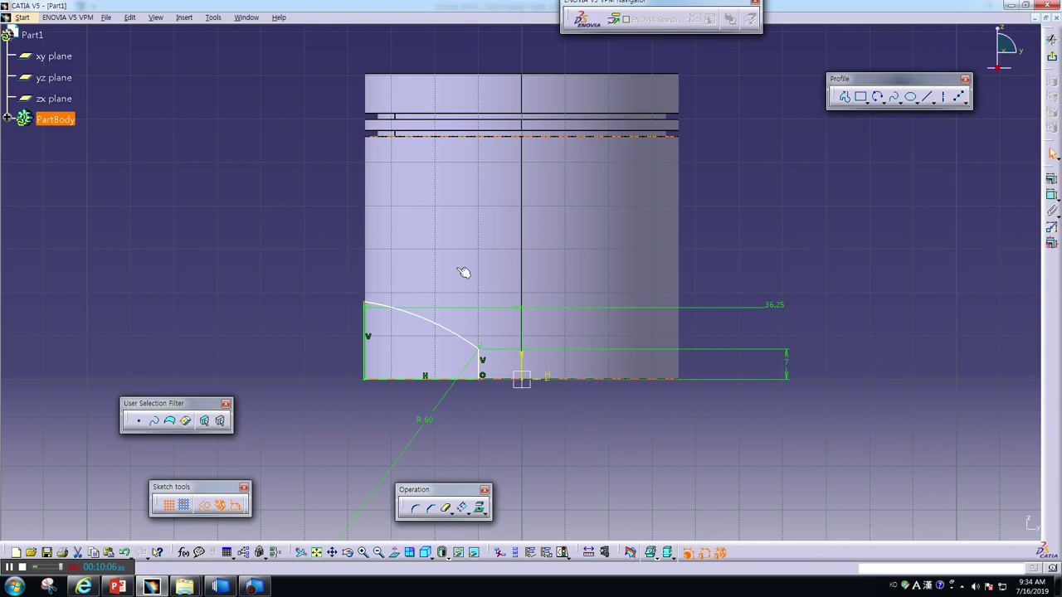
Place the cutout profile 51 below the piston's top edge
click(439, 75)
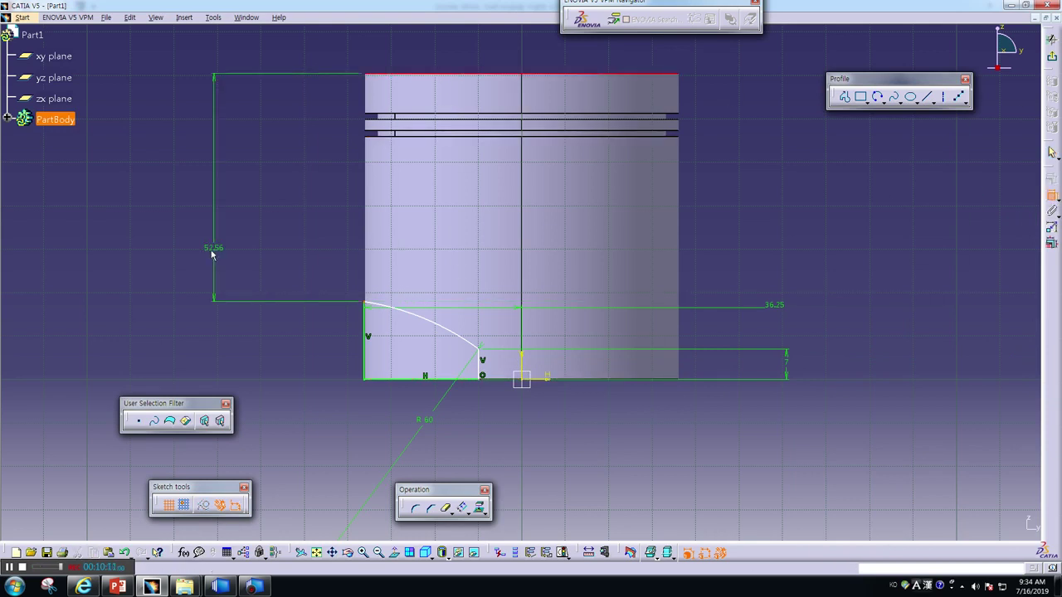
double_click(267, 227)
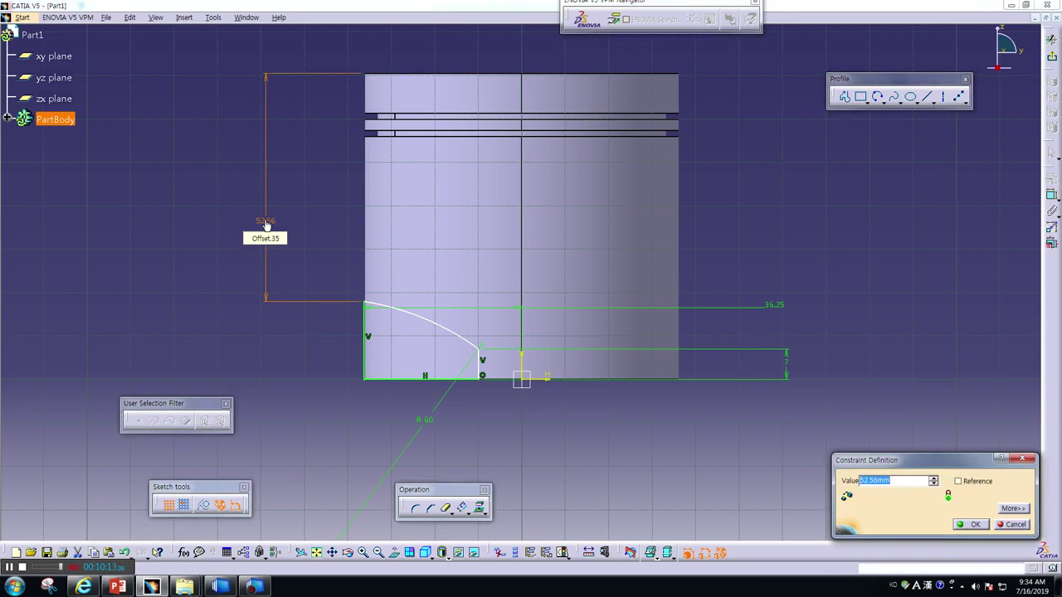
text(51)
key(Return)
click(298, 339)
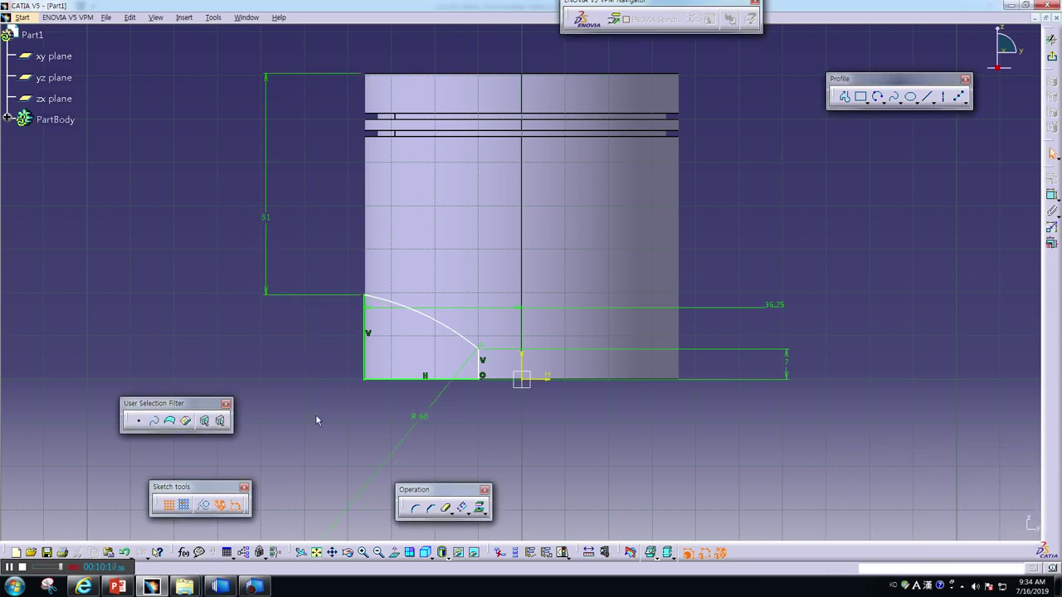
click(436, 334)
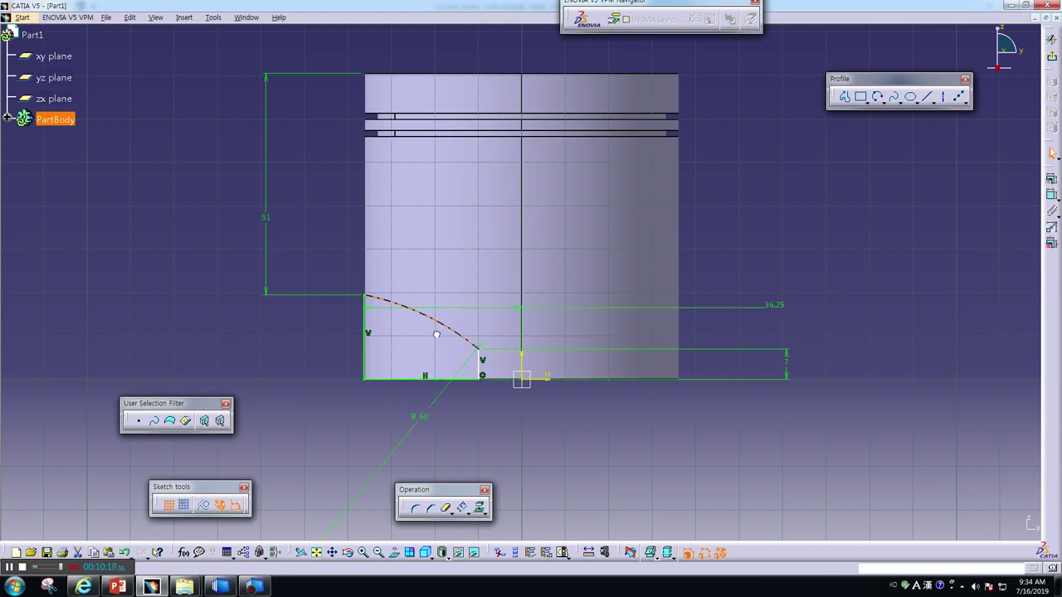
click(442, 319)
click(441, 320)
click(291, 366)
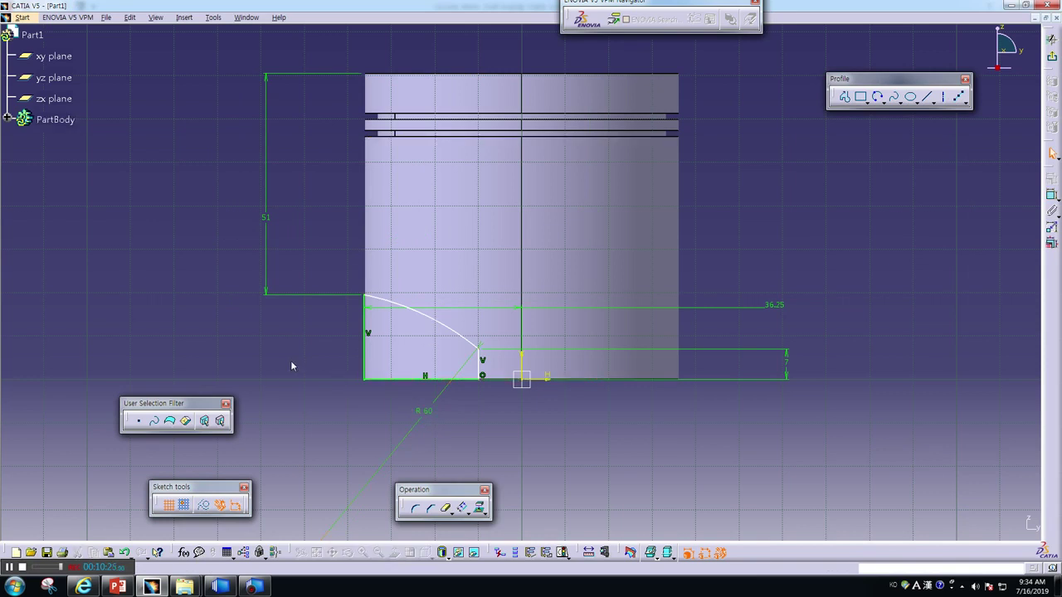
click(478, 364)
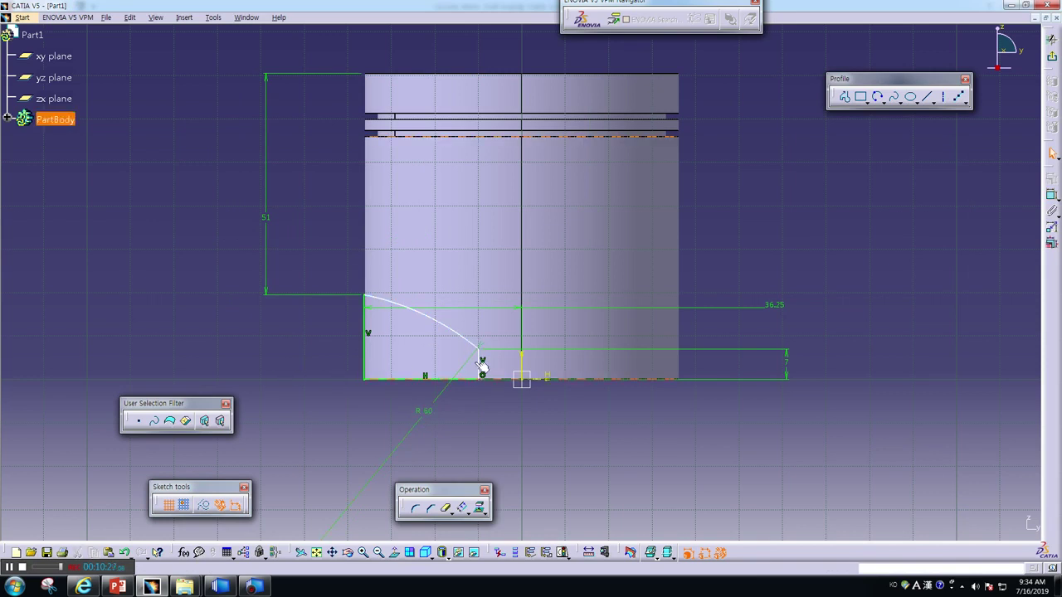
Adjust the profile's right side and set its inner width to 13.5
drag(481, 365, 454, 376)
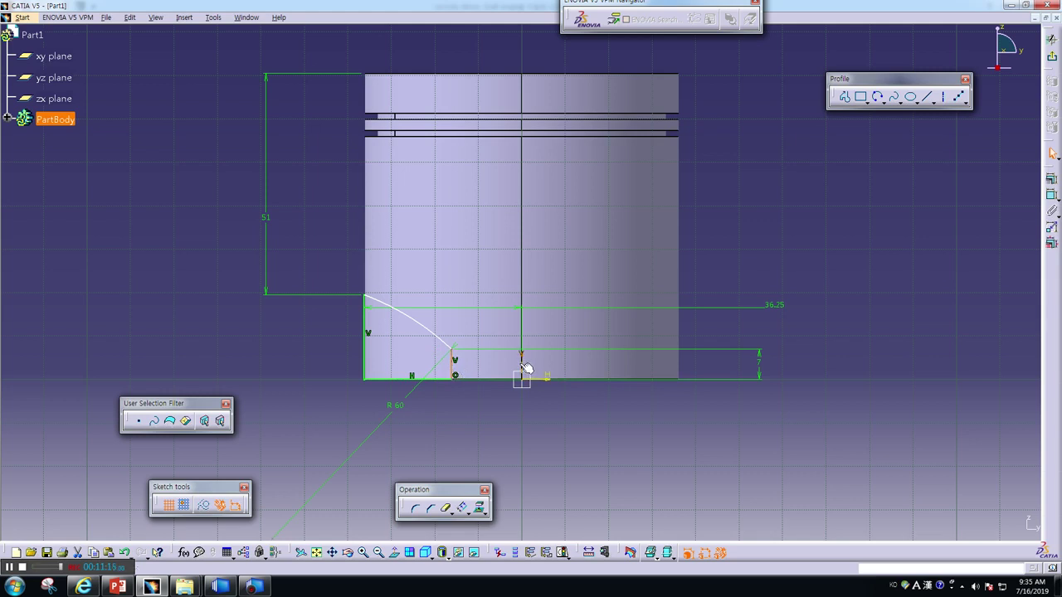
click(1051, 195)
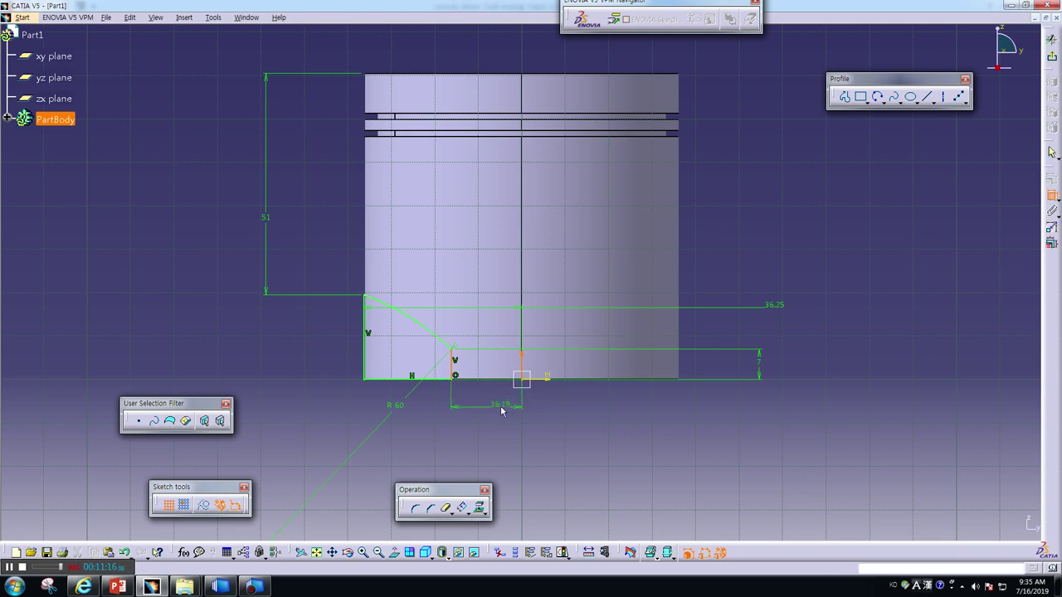
double_click(498, 406)
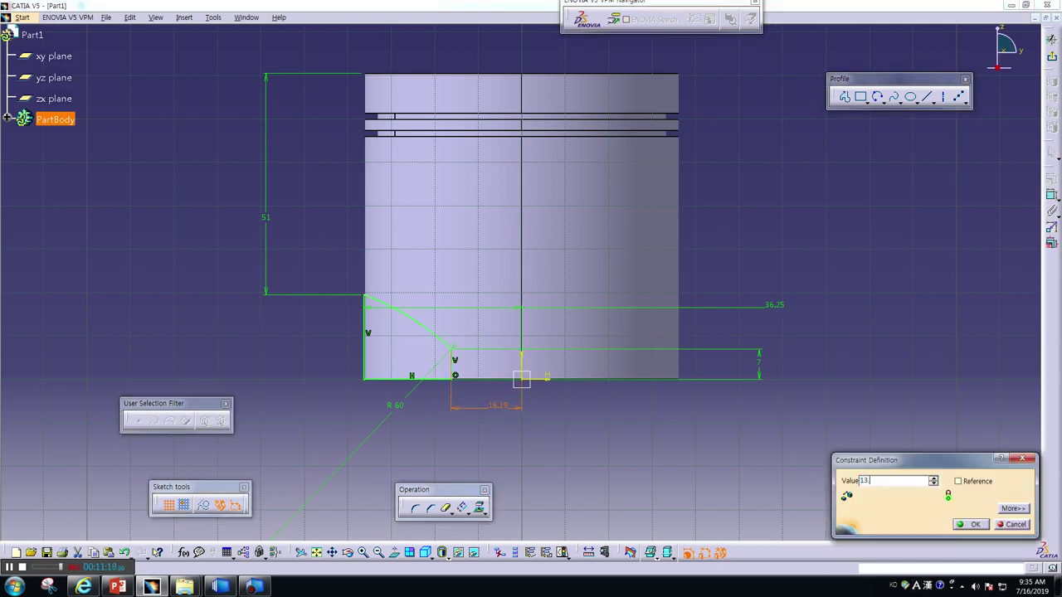
text(5)
key(Return)
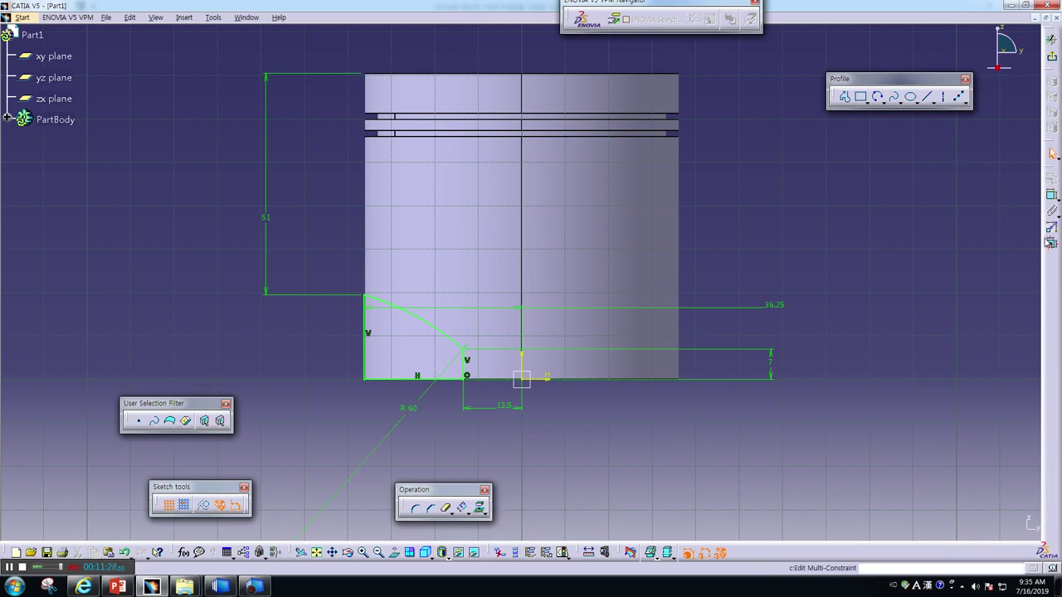
Mirror the left cutout profile across the vertical axis with Symmetry
click(467, 513)
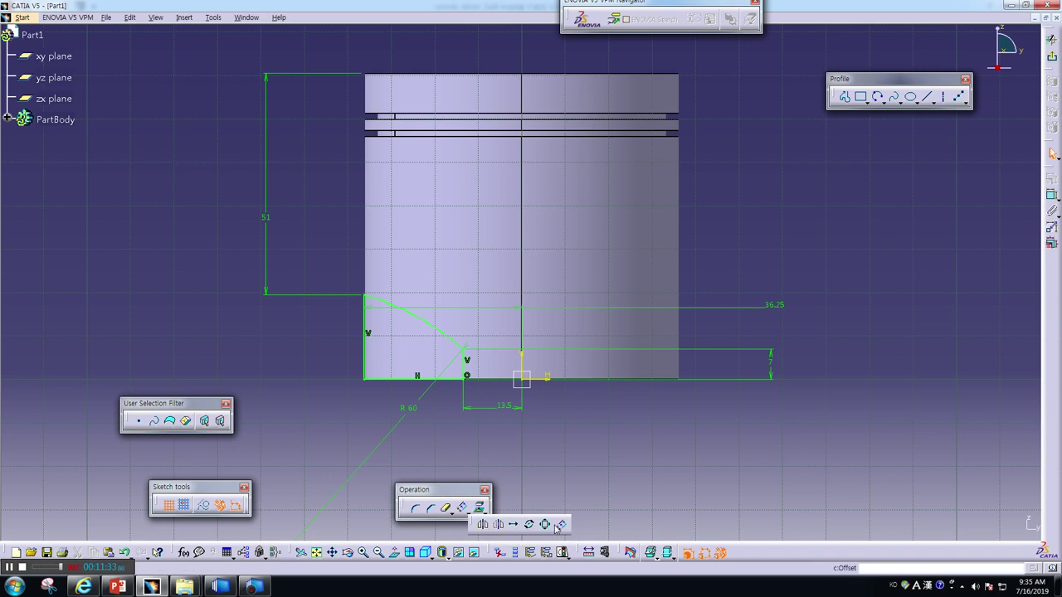
click(484, 526)
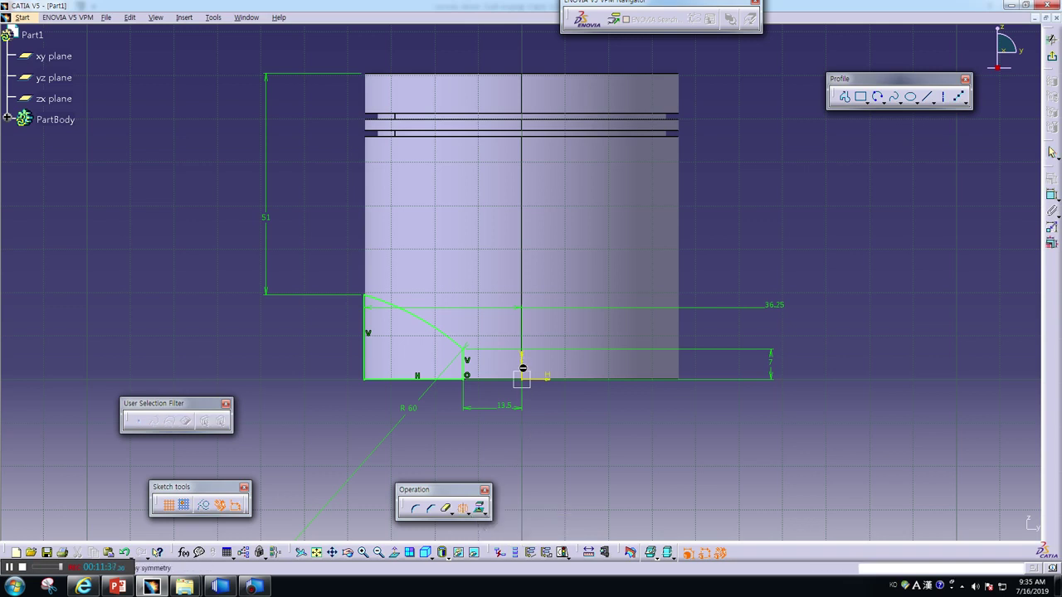
drag(341, 279, 483, 425)
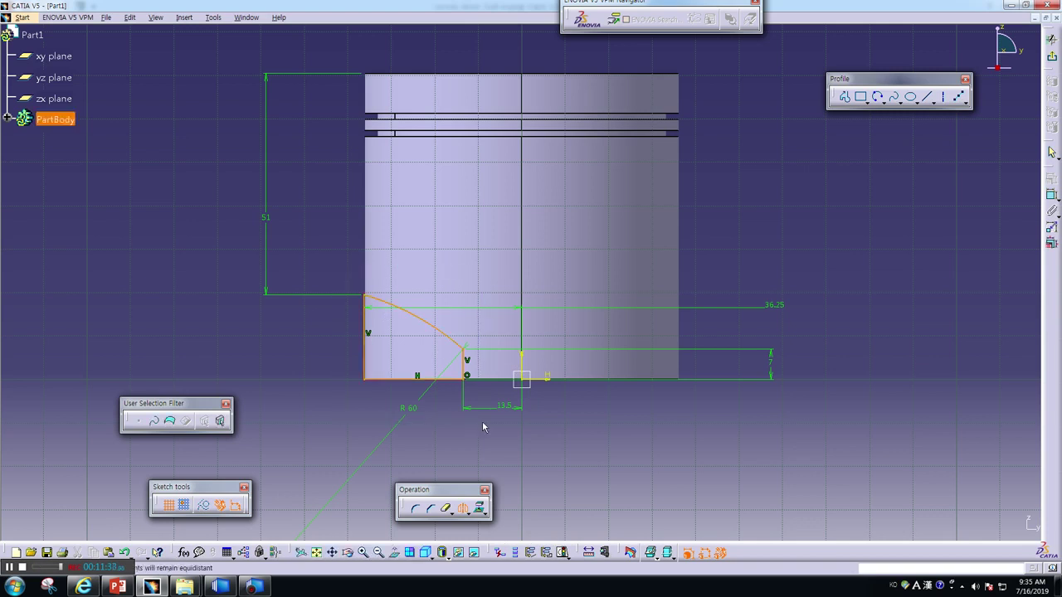
click(523, 368)
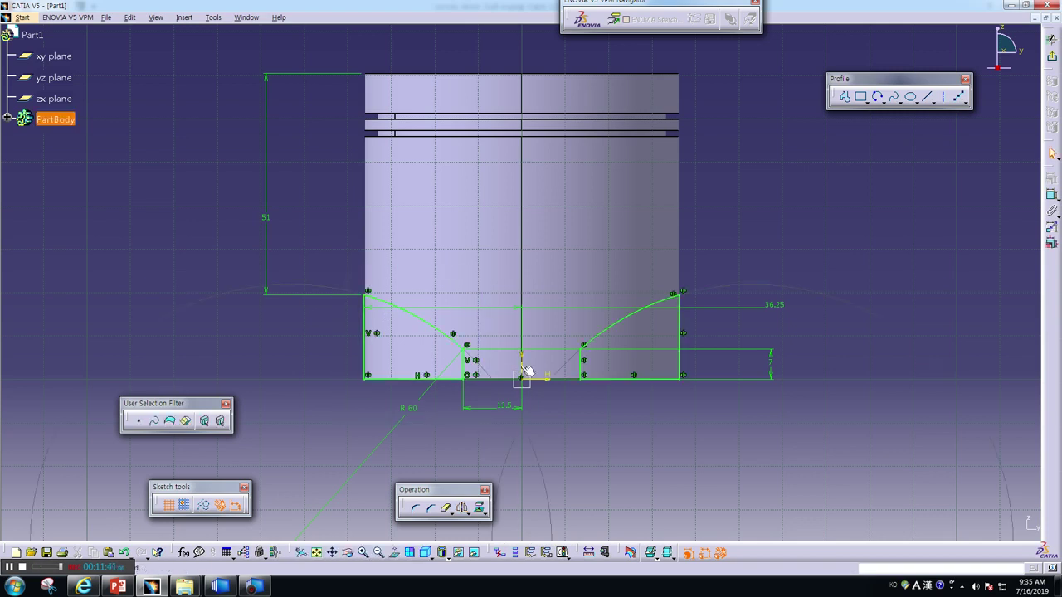
Pocket Sketch.5 Up to last on both limits through the piston skirt
click(1051, 55)
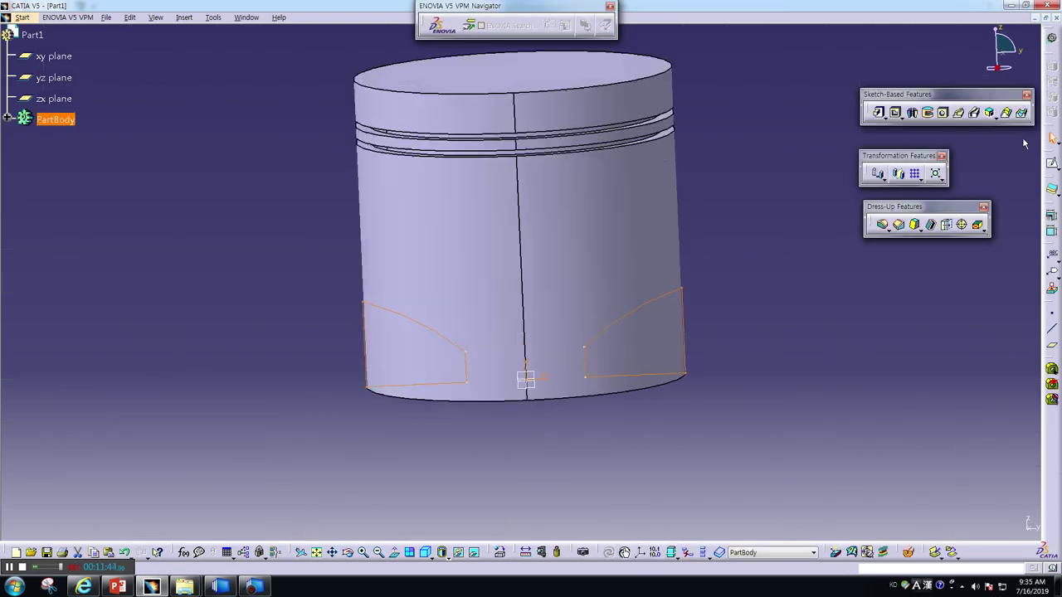
click(896, 114)
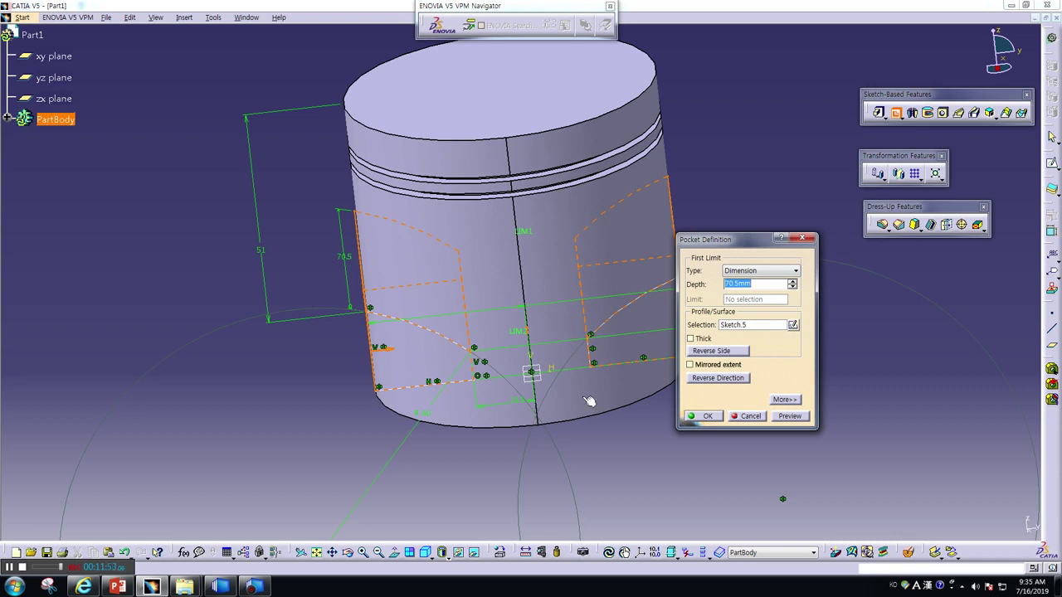
click(754, 272)
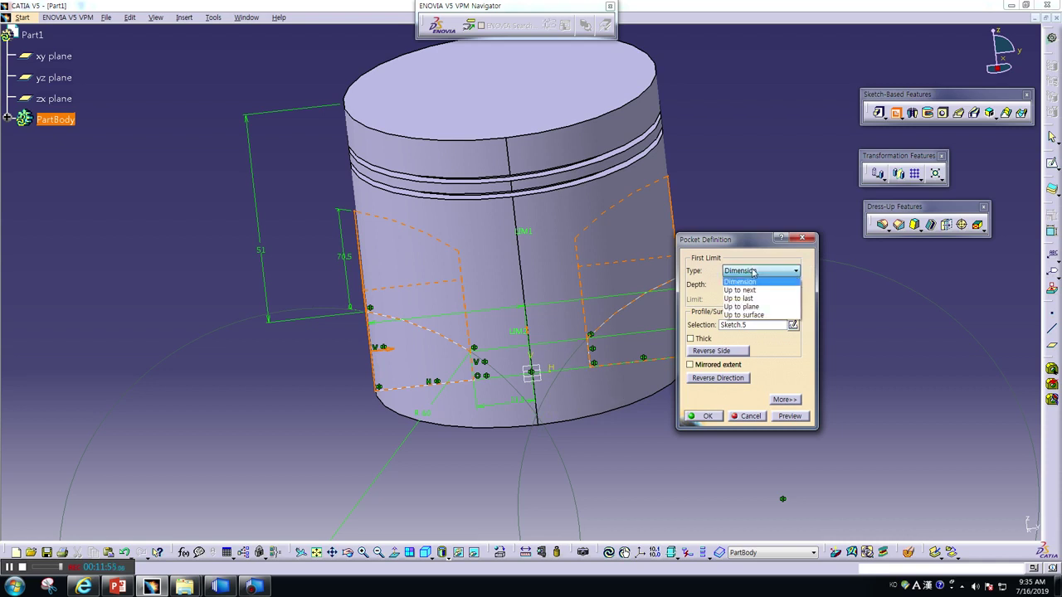
click(752, 298)
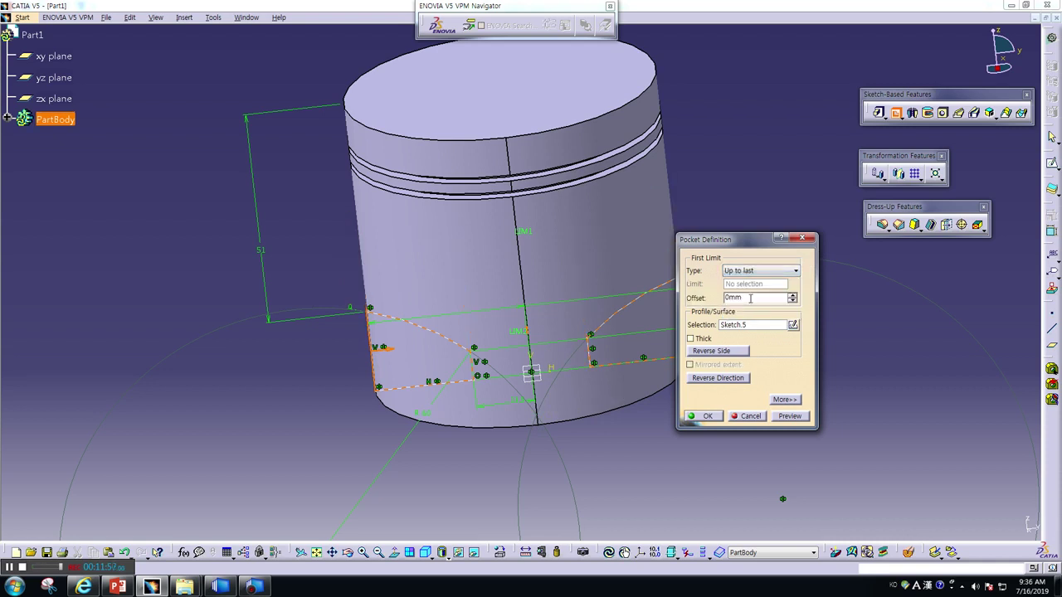
click(787, 400)
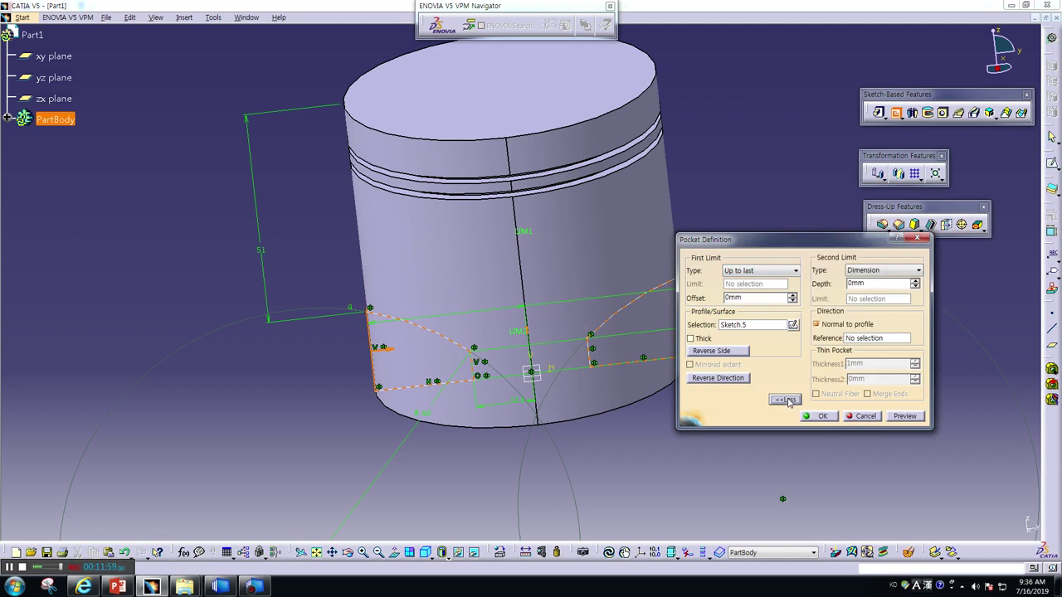
click(870, 274)
click(869, 299)
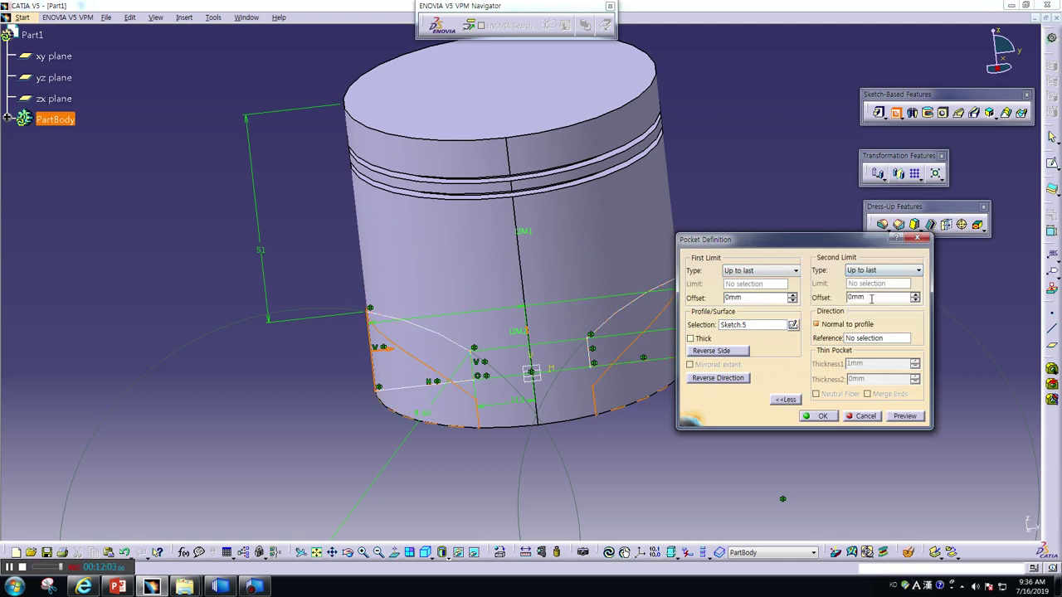
click(906, 419)
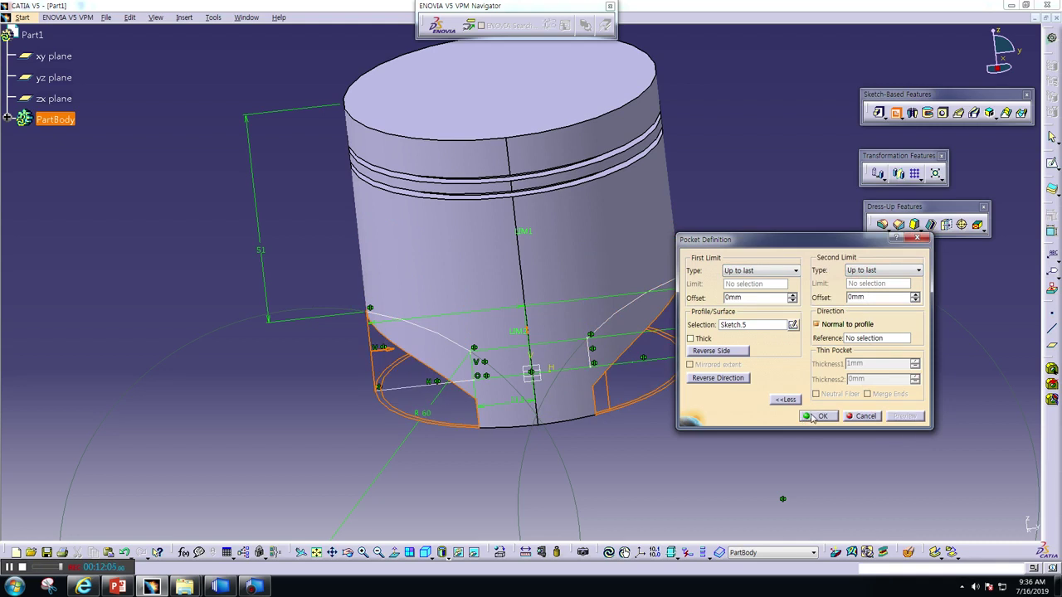
click(809, 419)
mouse_move(726, 417)
middle_down()
mouse_move(574, 300)
mouse_move(722, 268)
mouse_move(771, 308)
mouse_move(766, 339)
mouse_move(645, 355)
mouse_move(656, 391)
mouse_move(669, 379)
middle_up()
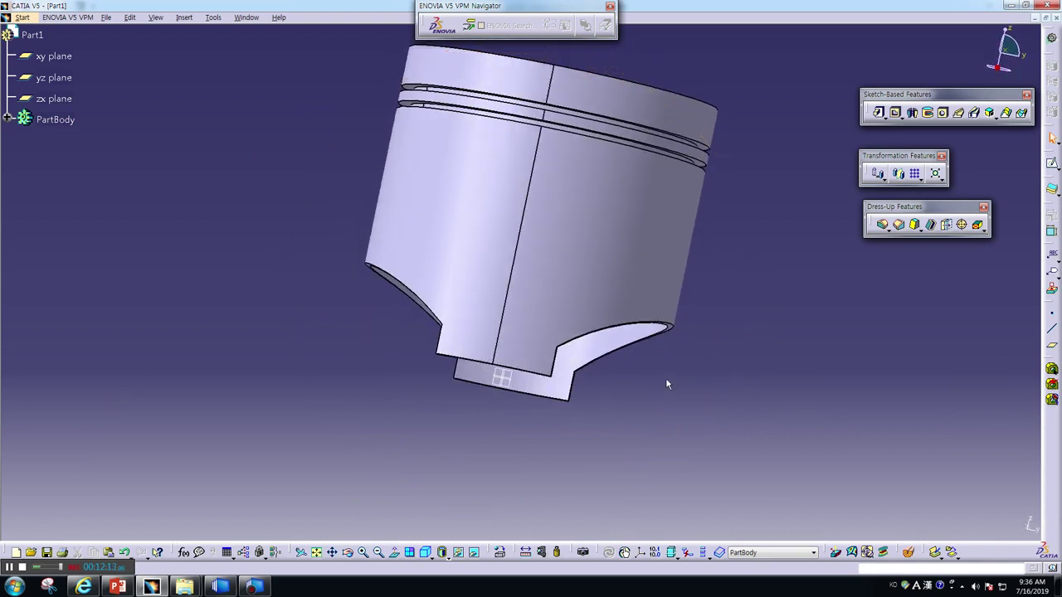
mouse_move(749, 237)
middle_down()
mouse_move(628, 177)
mouse_move(685, 161)
mouse_move(725, 206)
mouse_move(728, 238)
middle_up()
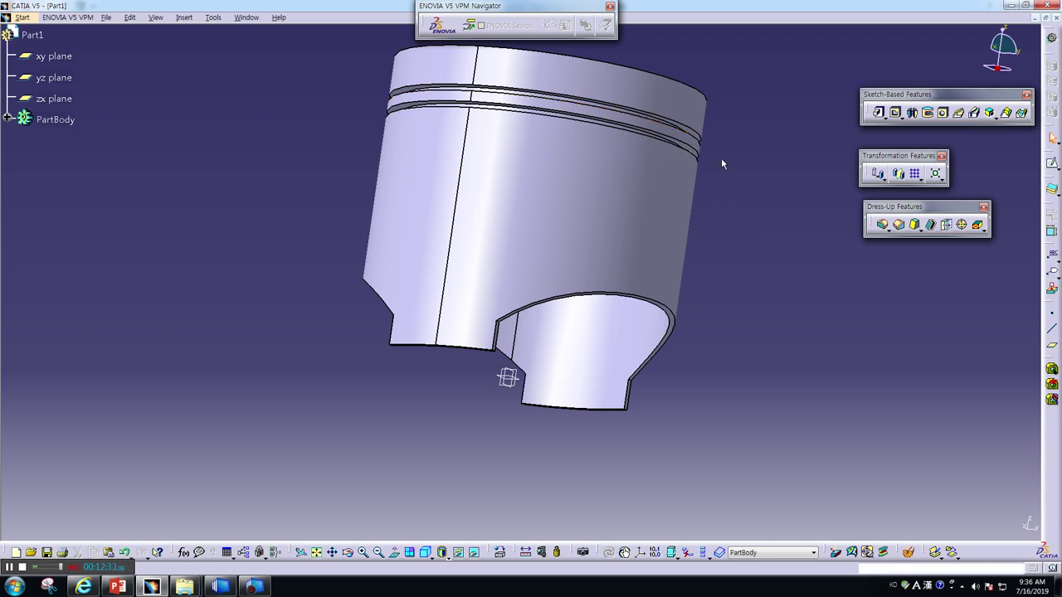
mouse_move(721, 158)
middle_down()
mouse_move(709, 175)
mouse_move(701, 170)
middle_up()
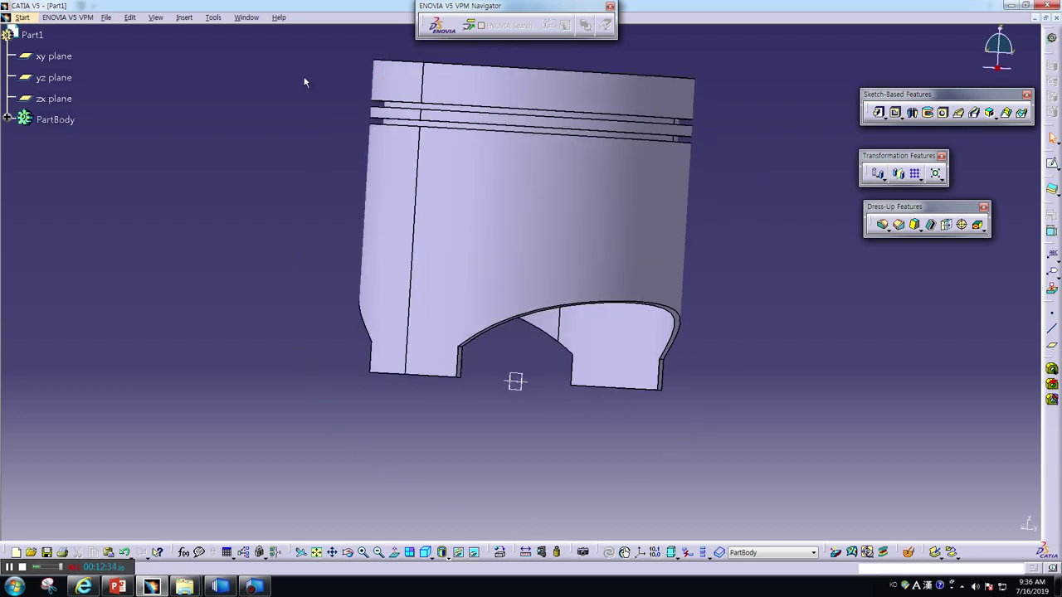
click(63, 79)
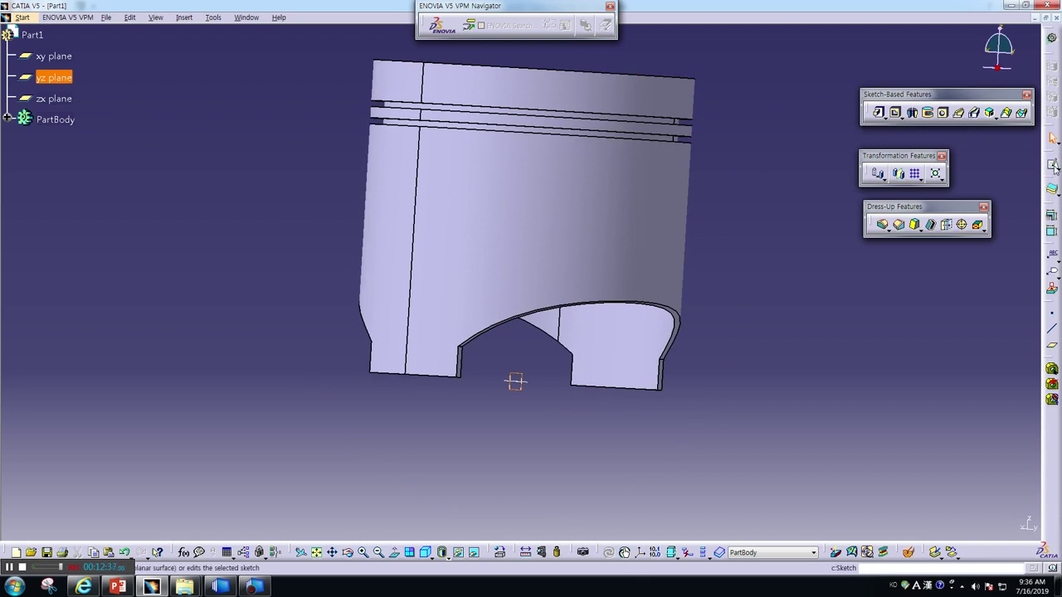
click(1054, 166)
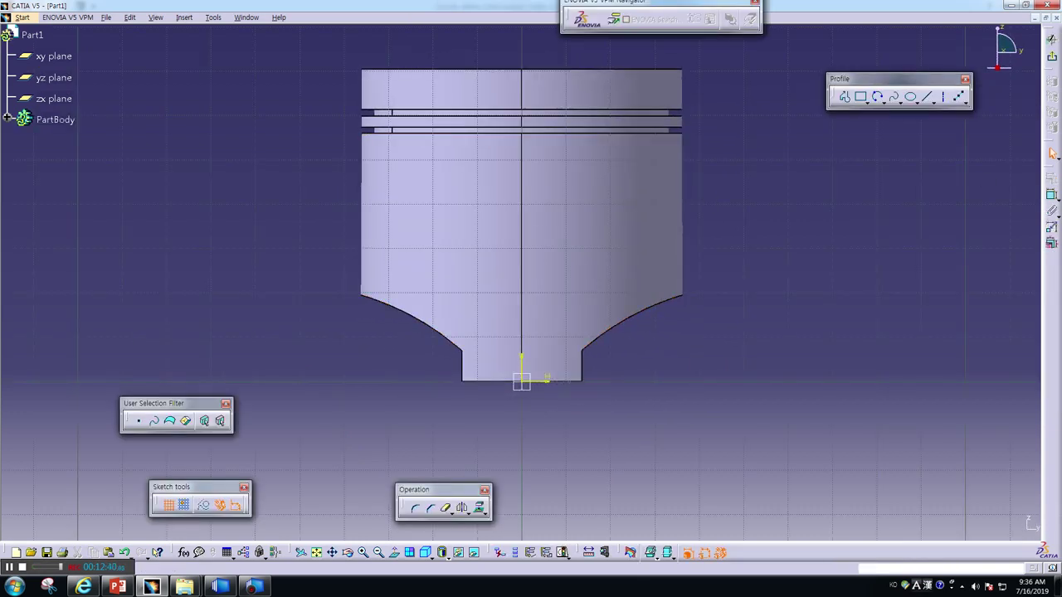
click(1052, 57)
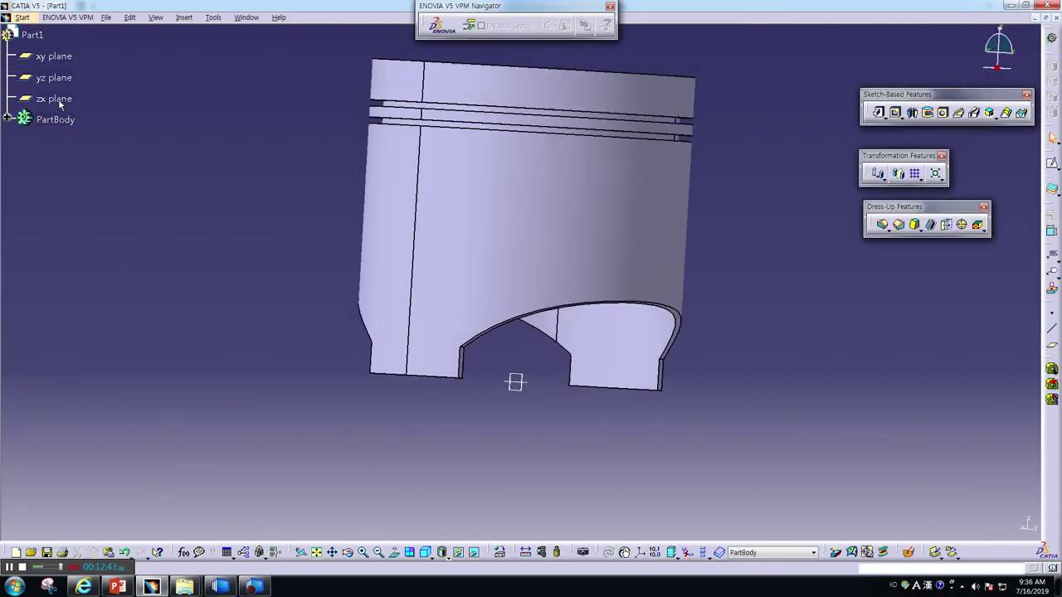
click(56, 100)
Draw two narrow vertical slot rectangles in a new zx-plane sketch over the crown
click(1054, 164)
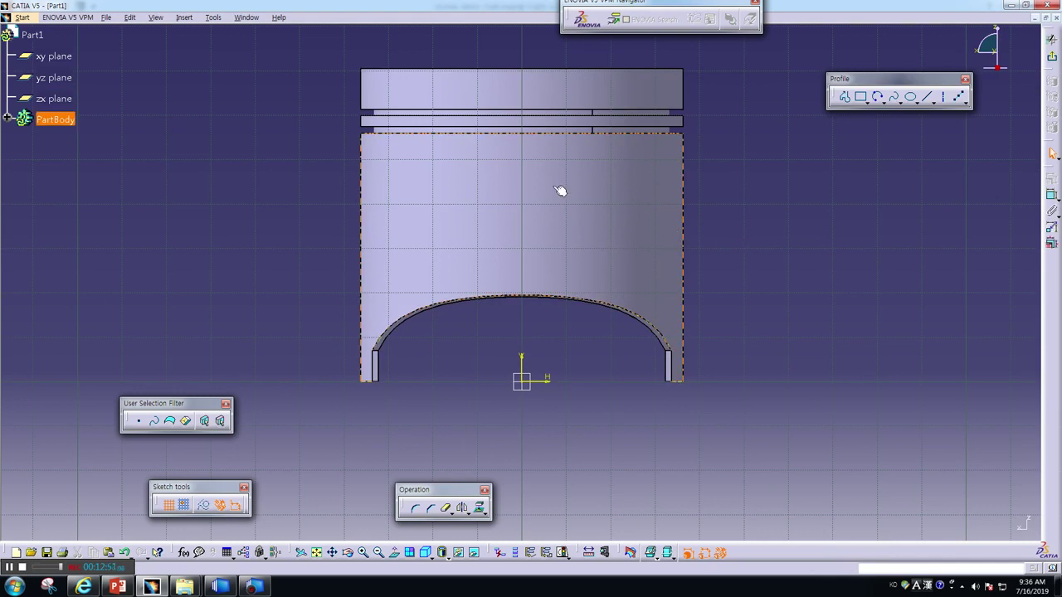
click(863, 98)
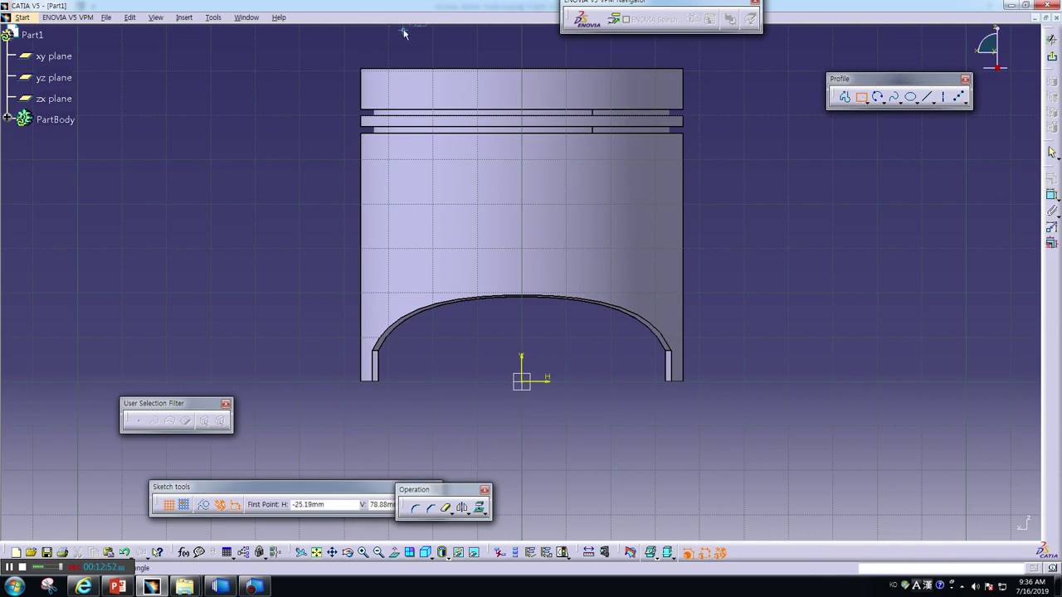
click(471, 46)
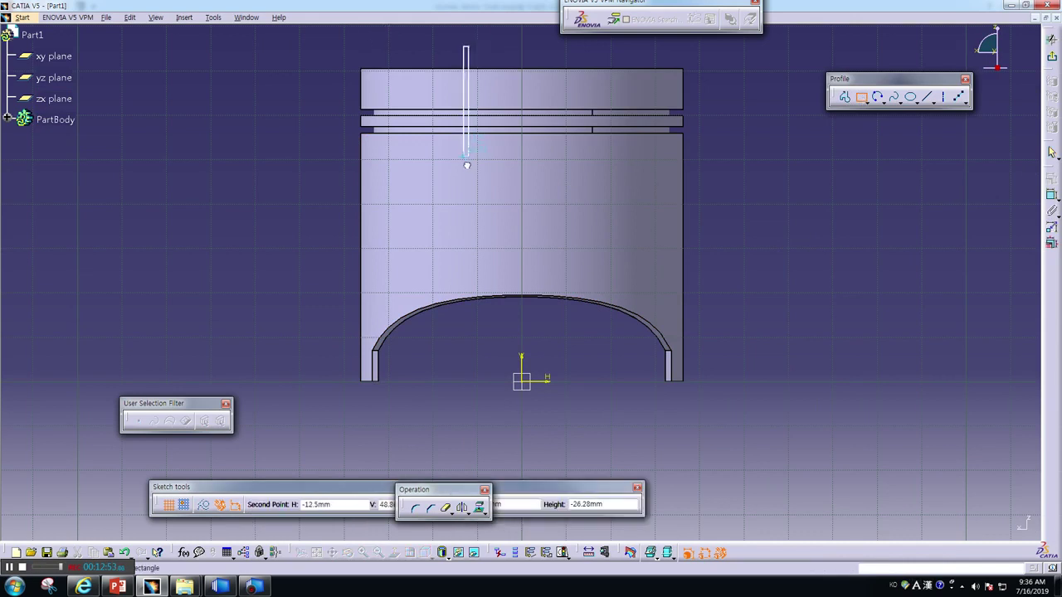
click(479, 204)
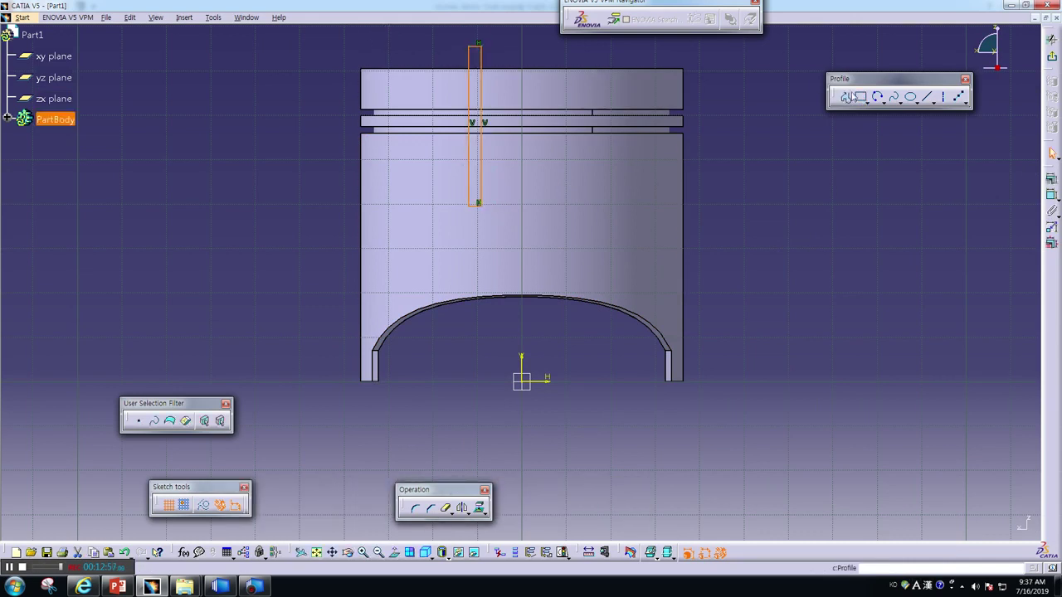
click(861, 97)
click(593, 45)
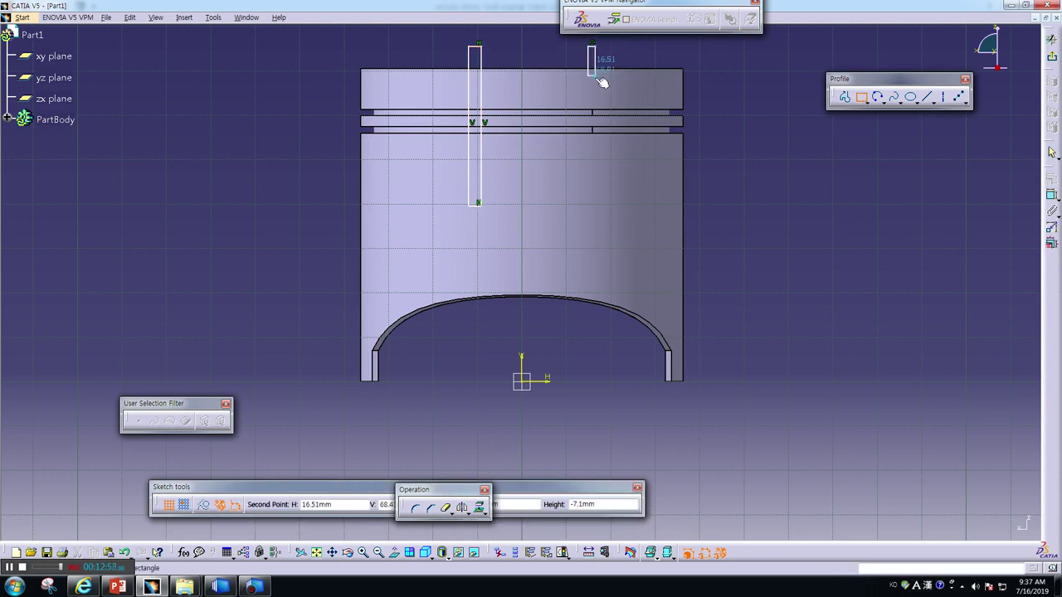
click(599, 209)
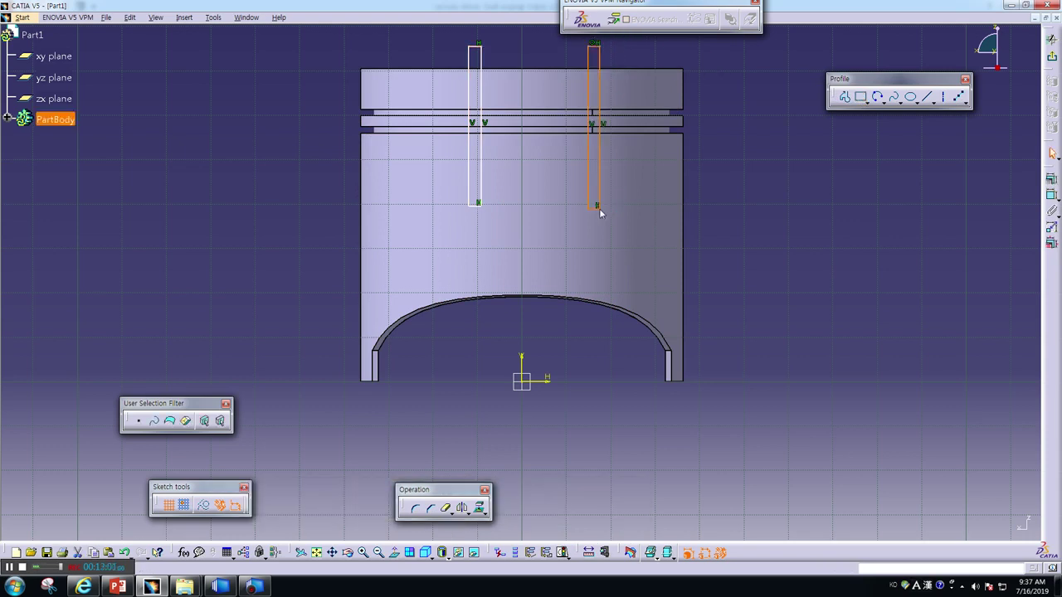
middle_drag(696, 227, 645, 252)
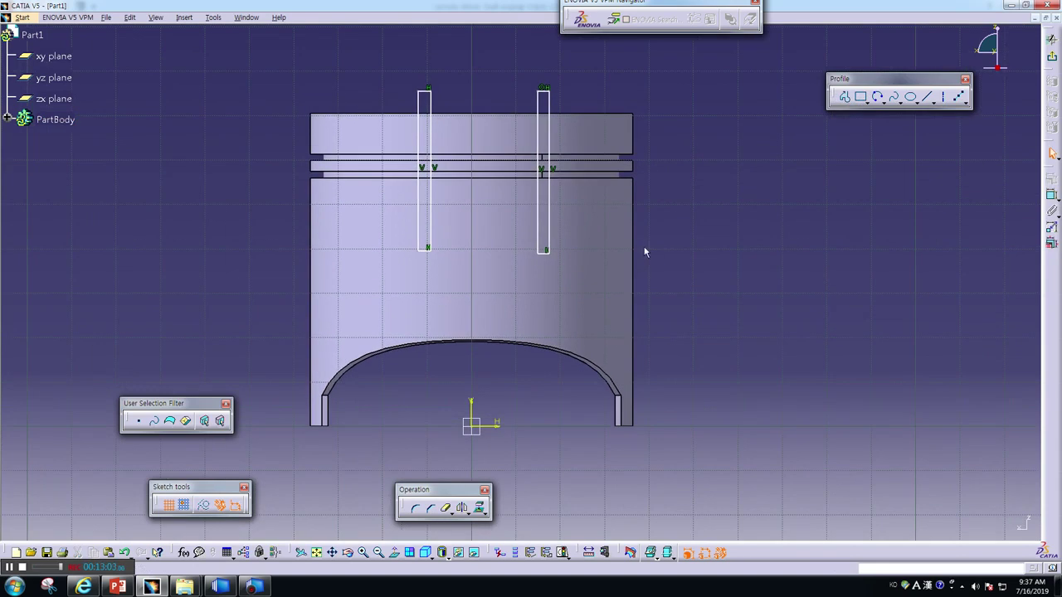
Constrain both slots' top widths to 2.5 mm
click(1051, 195)
click(424, 89)
double_click(501, 60)
text(2.5)
key(Return)
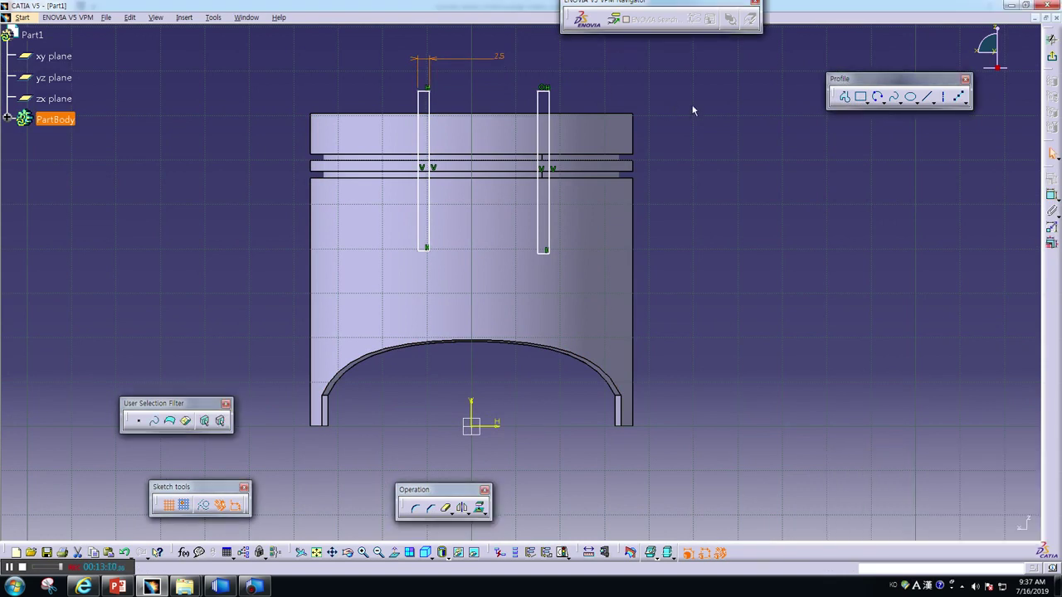
click(693, 110)
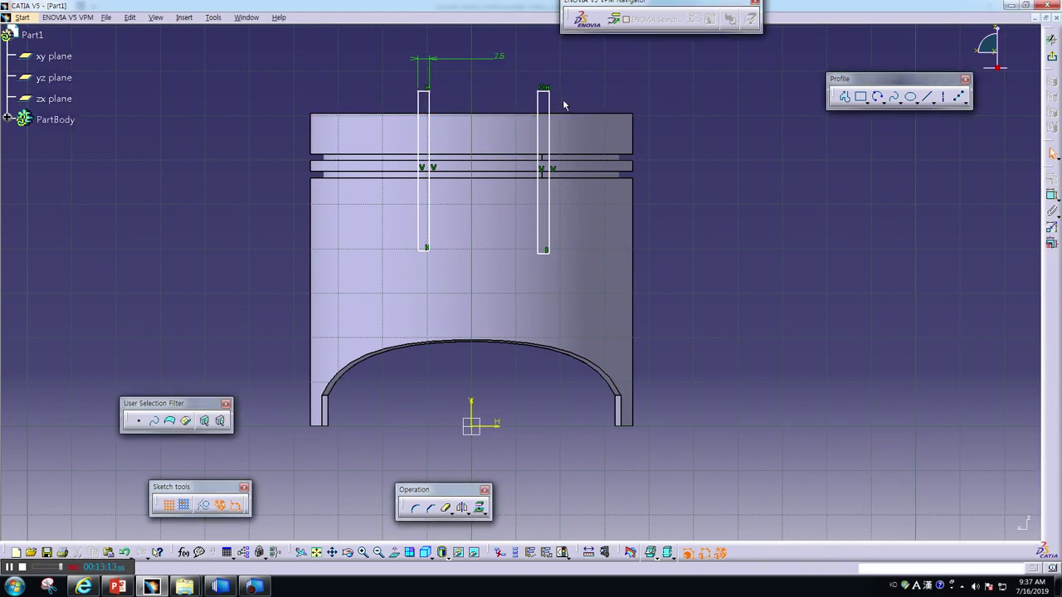
click(545, 93)
click(1052, 196)
double_click(645, 81)
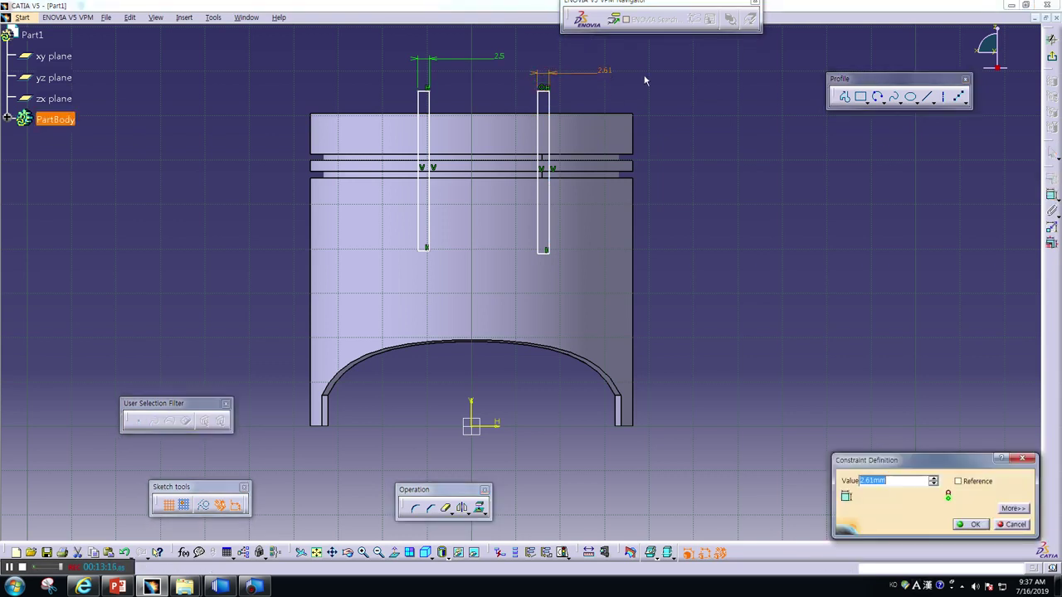
text(2.5)
key(Return)
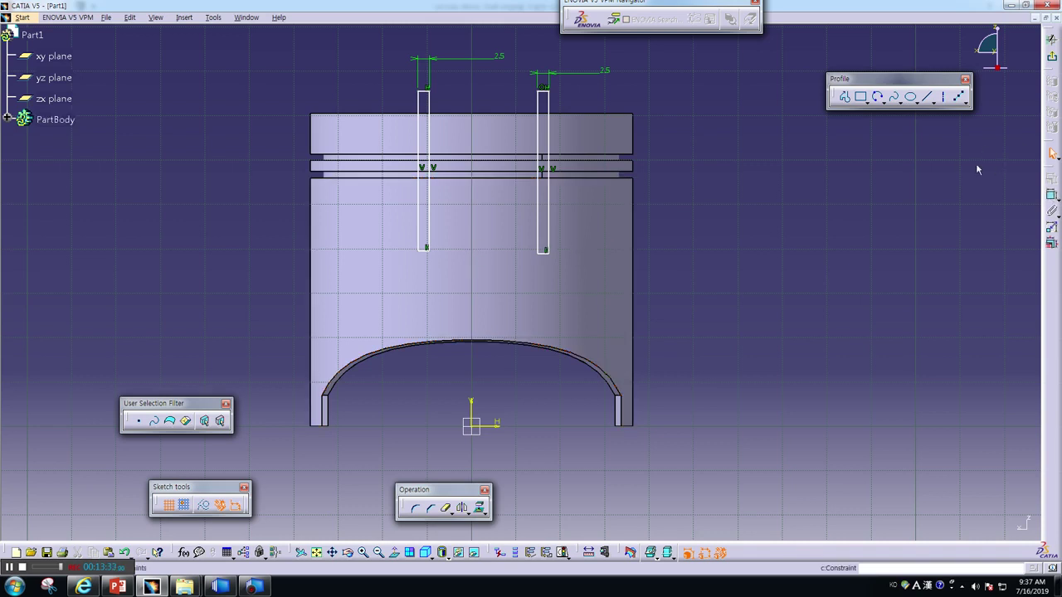
click(883, 102)
click(886, 116)
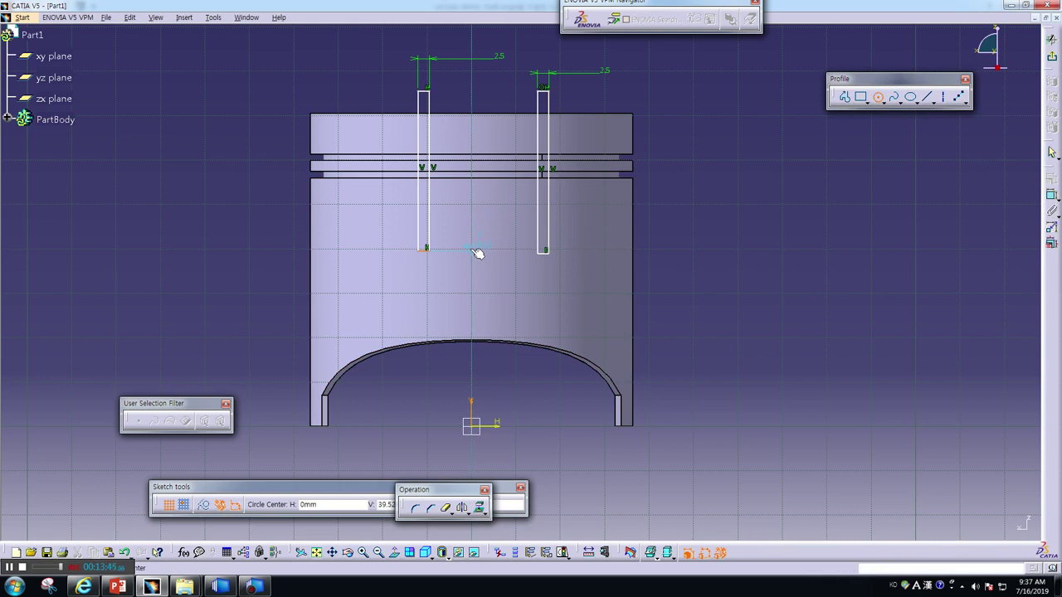
Draw a circle centred between the slots and give it a 23 mm diameter
click(473, 251)
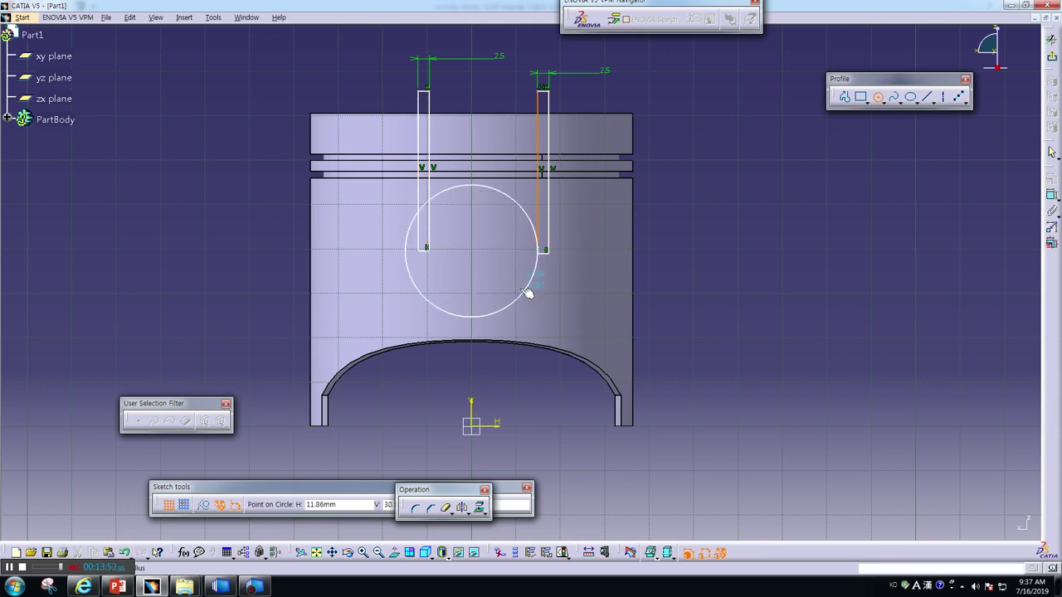
click(518, 290)
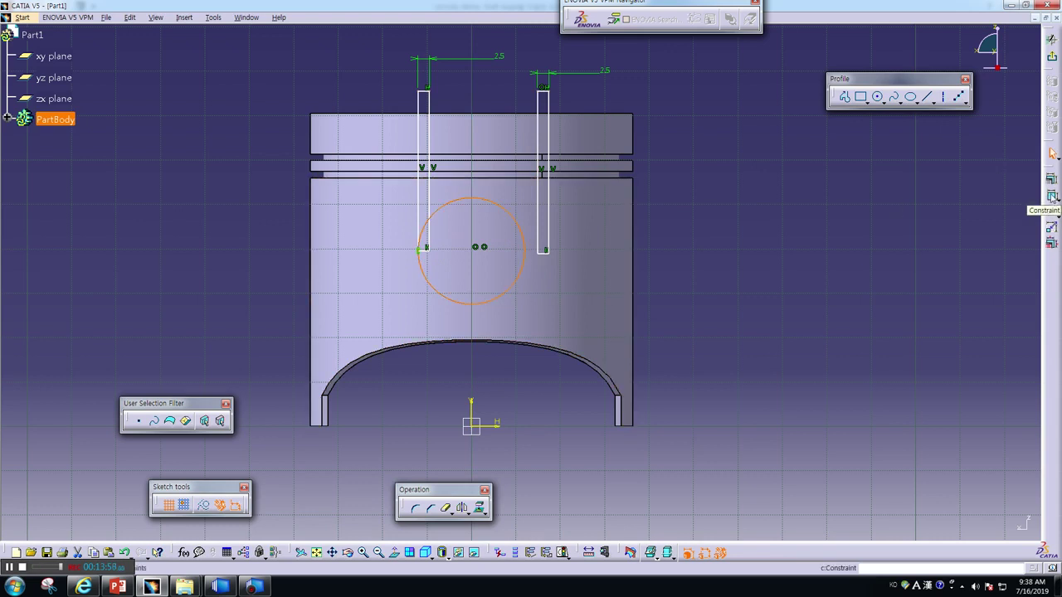
click(1052, 197)
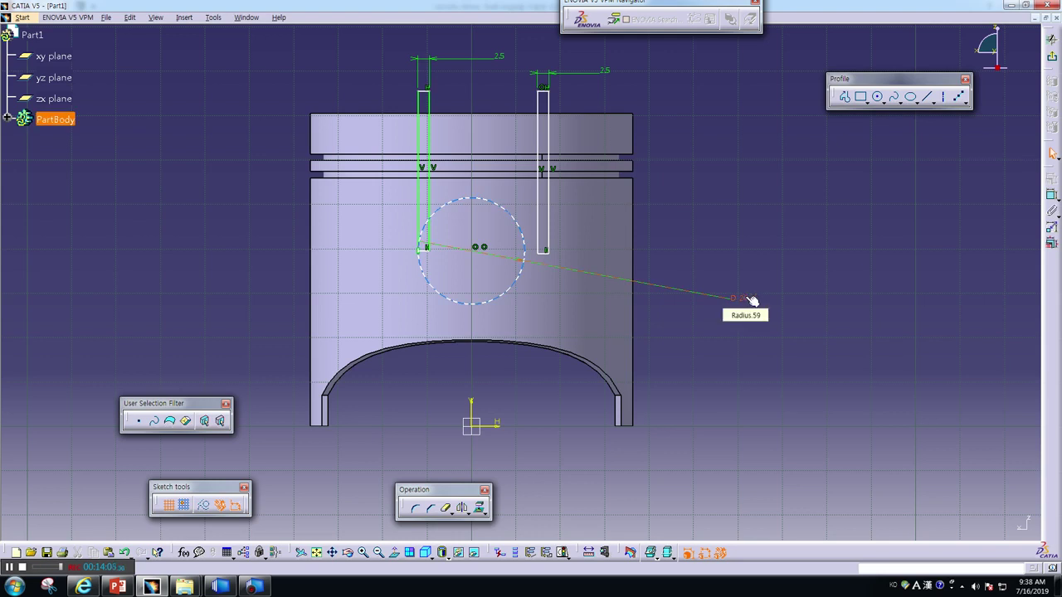
click(740, 295)
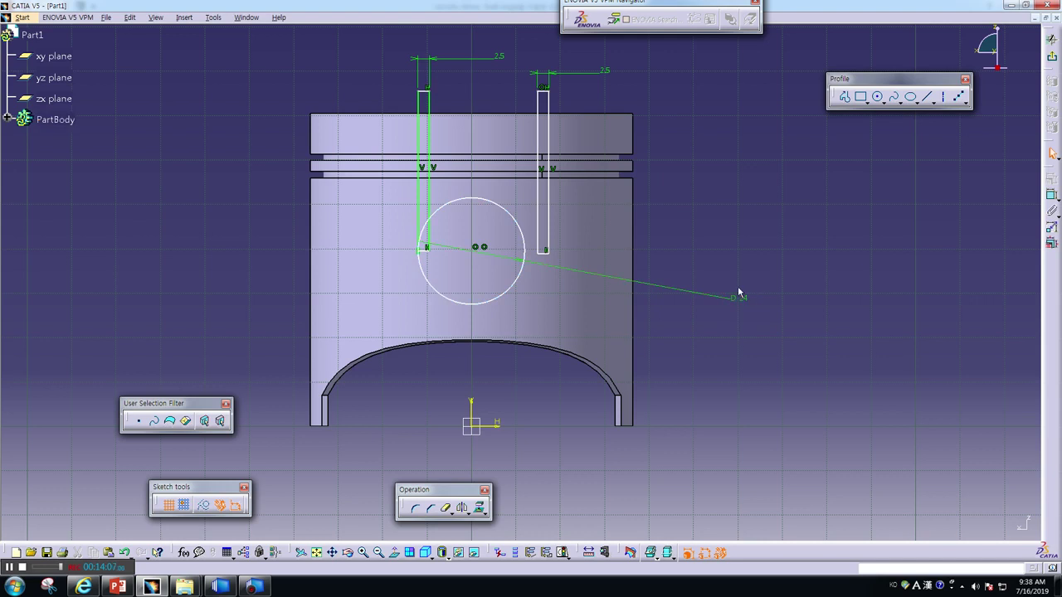
double_click(739, 302)
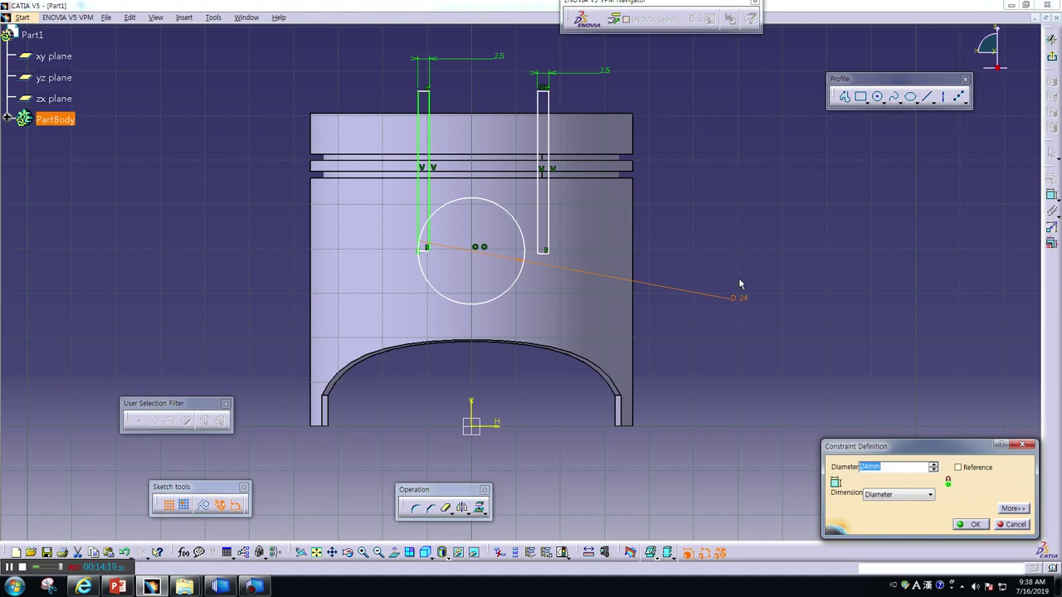
text(2)
text(3)
key(Return)
click(806, 247)
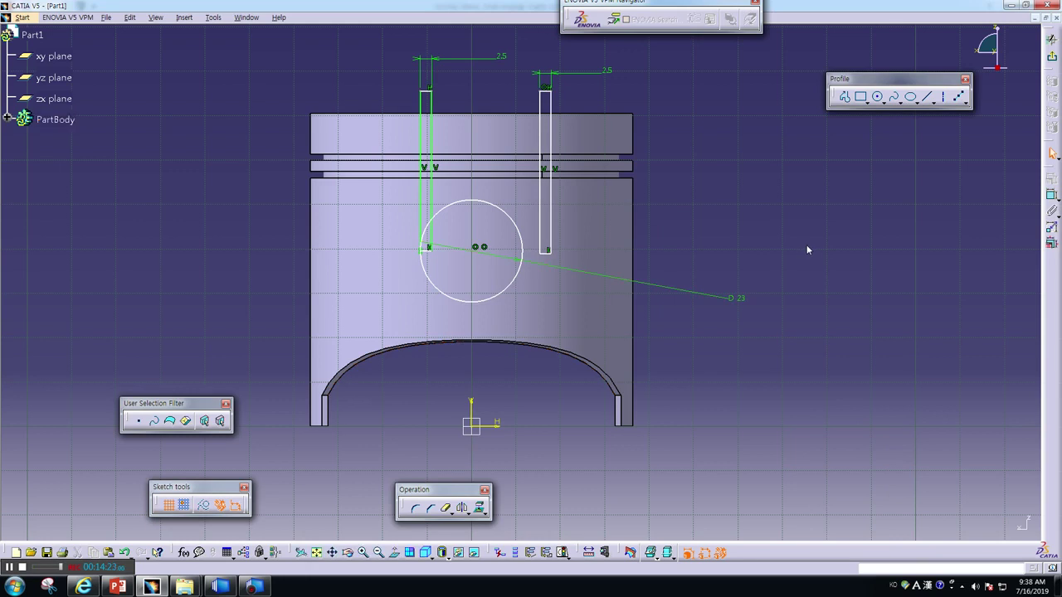
click(551, 214)
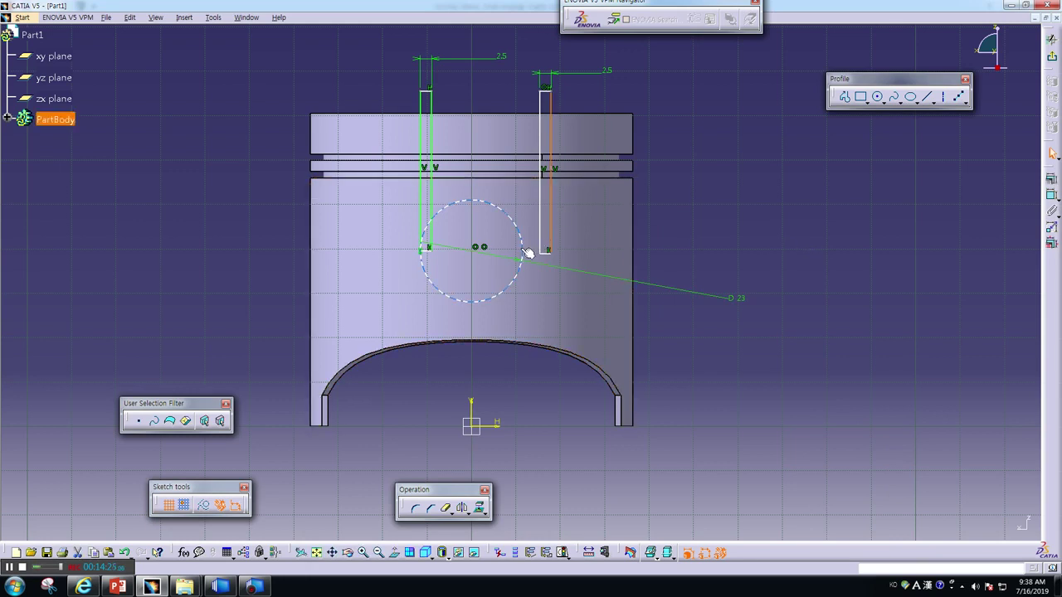
ctrl+click(525, 250)
Make the right slot edge tangent to the 23 mm circle
click(1050, 182)
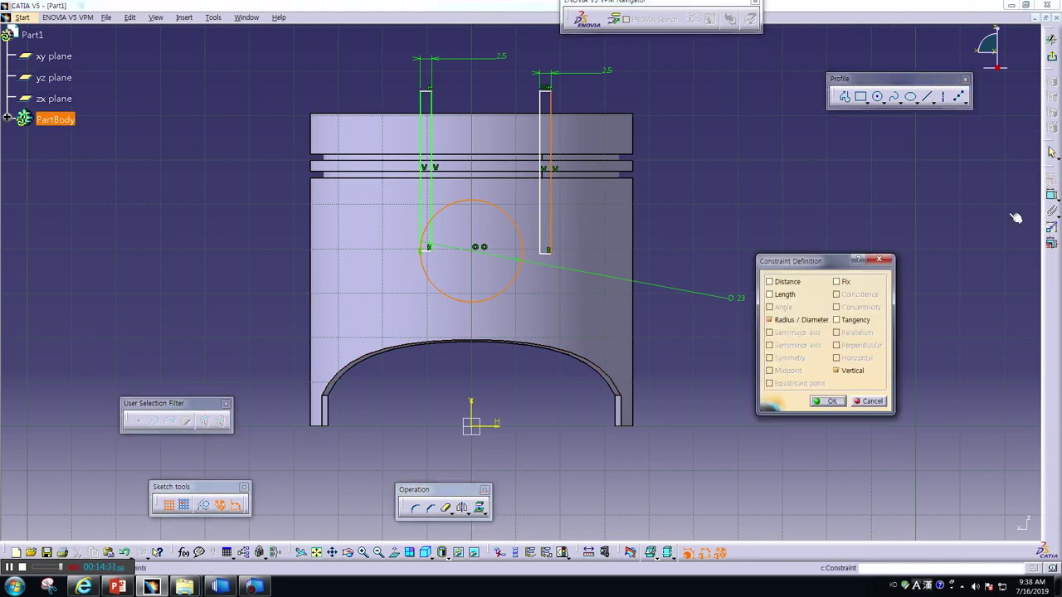
click(837, 320)
click(828, 401)
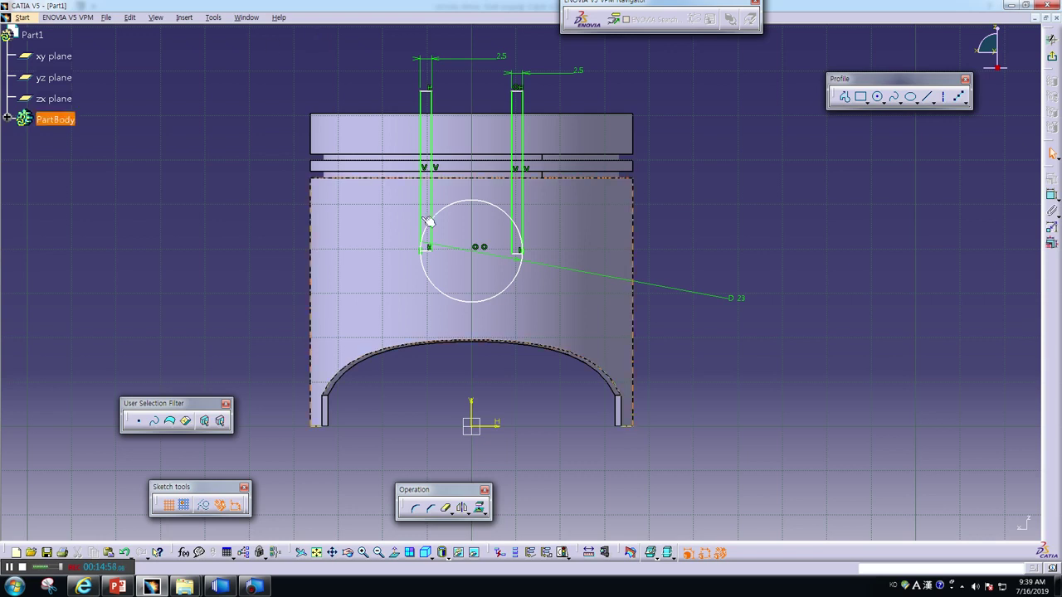
click(480, 252)
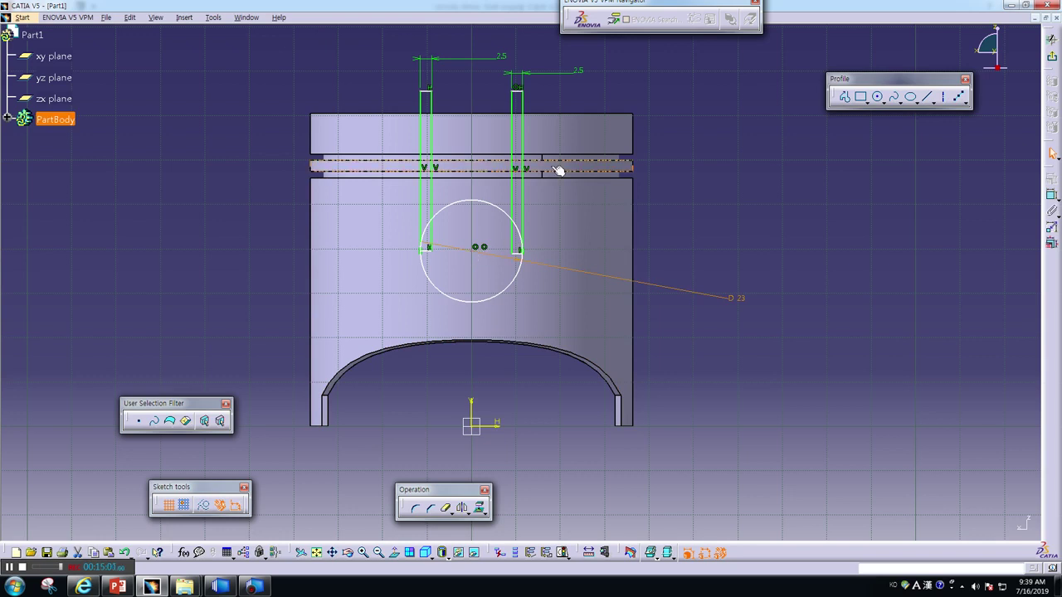
key(Escape)
Dimension the circle centre 33 mm below the piston's top edge
click(591, 118)
click(1052, 196)
click(521, 249)
click(732, 214)
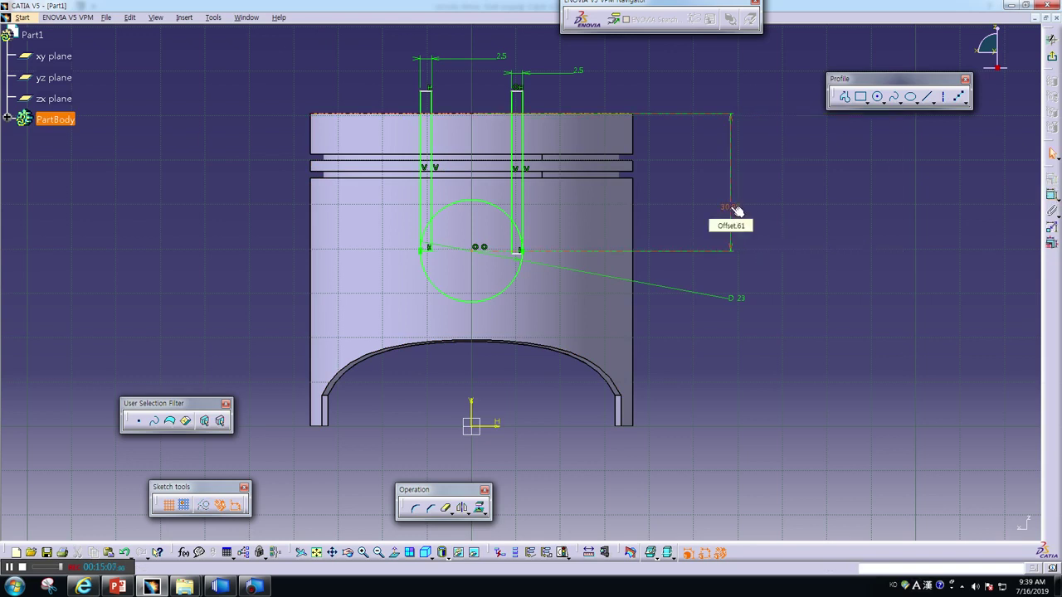
double_click(732, 210)
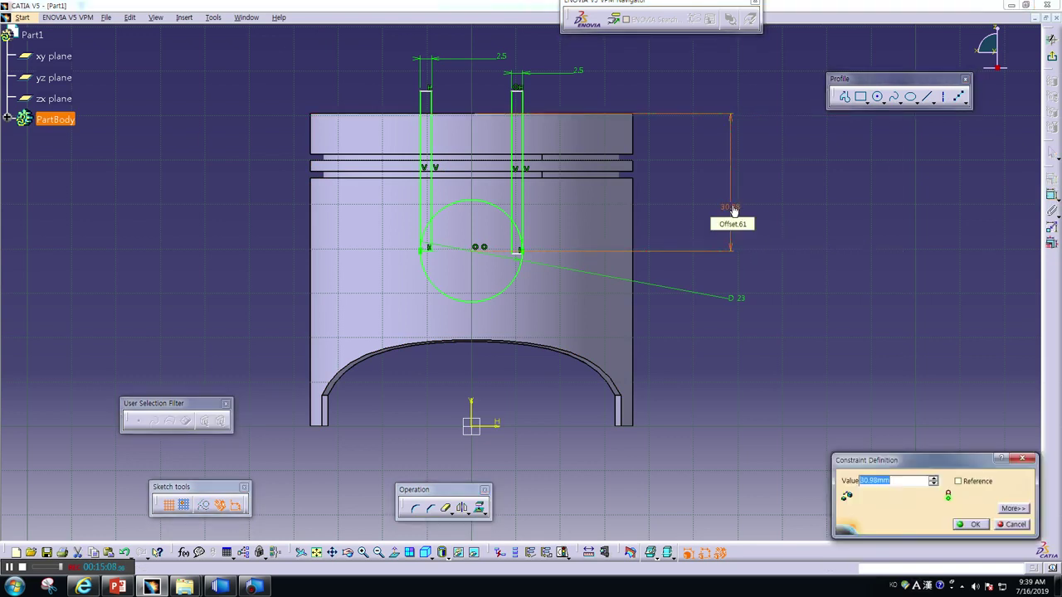
key(Return)
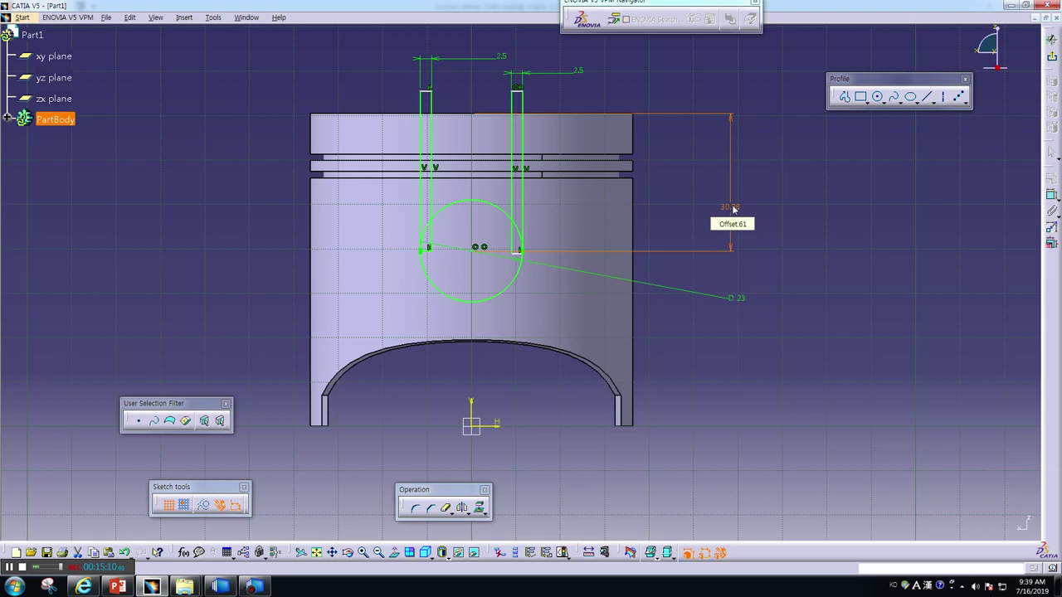
click(809, 308)
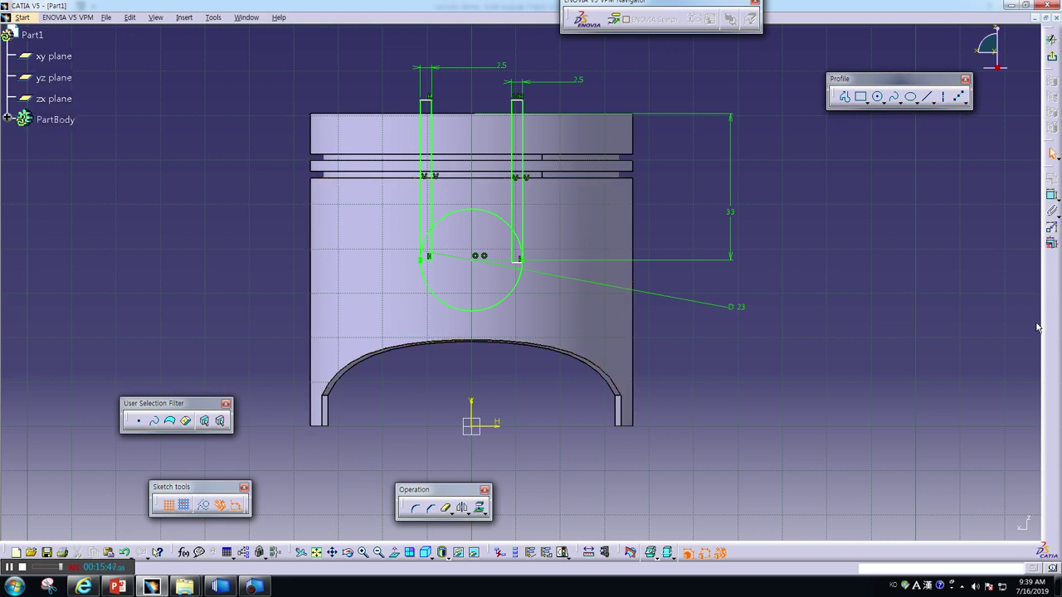
click(417, 508)
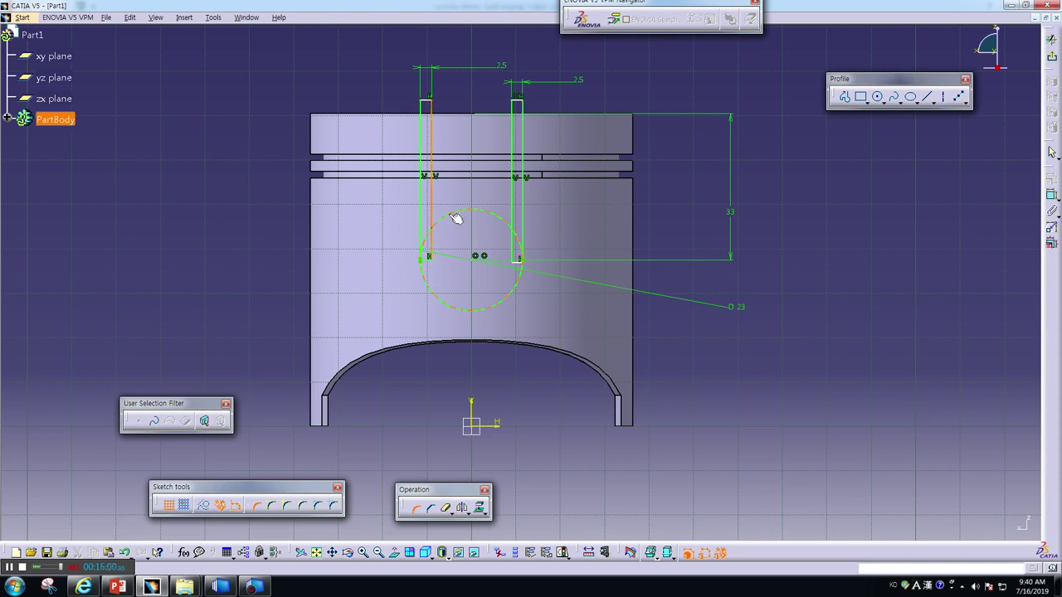
Try a first rounded corner on the circle, then undo the unwanted result
click(455, 215)
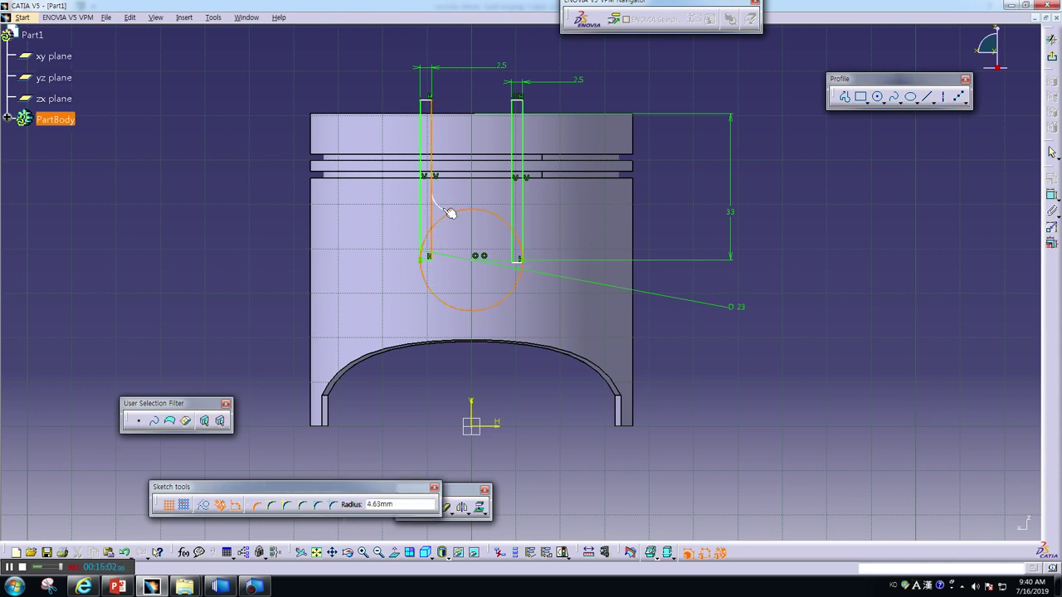
drag(170, 487, 493, 110)
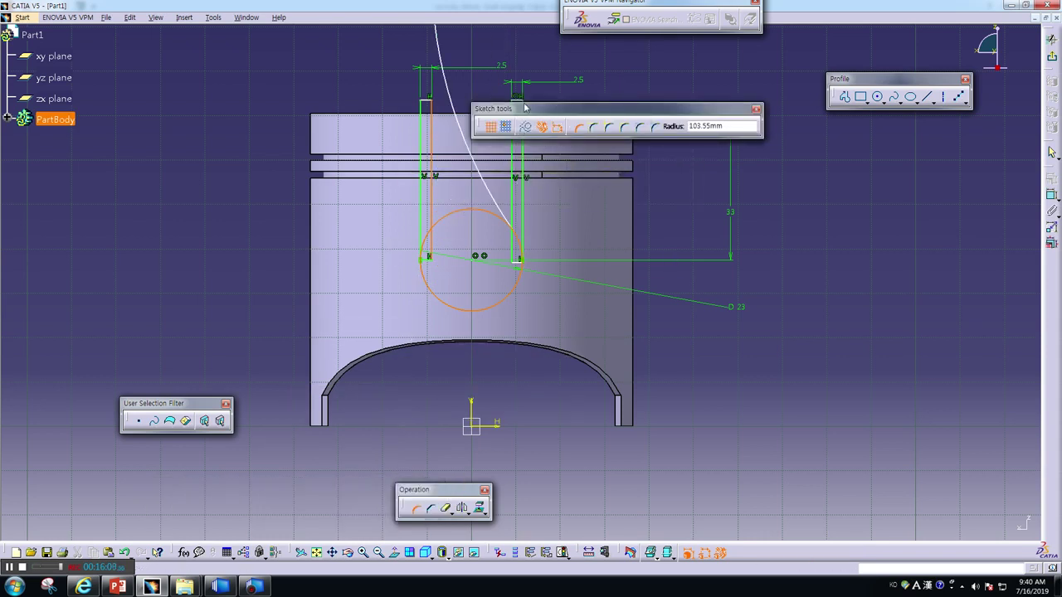
drag(528, 109, 493, 166)
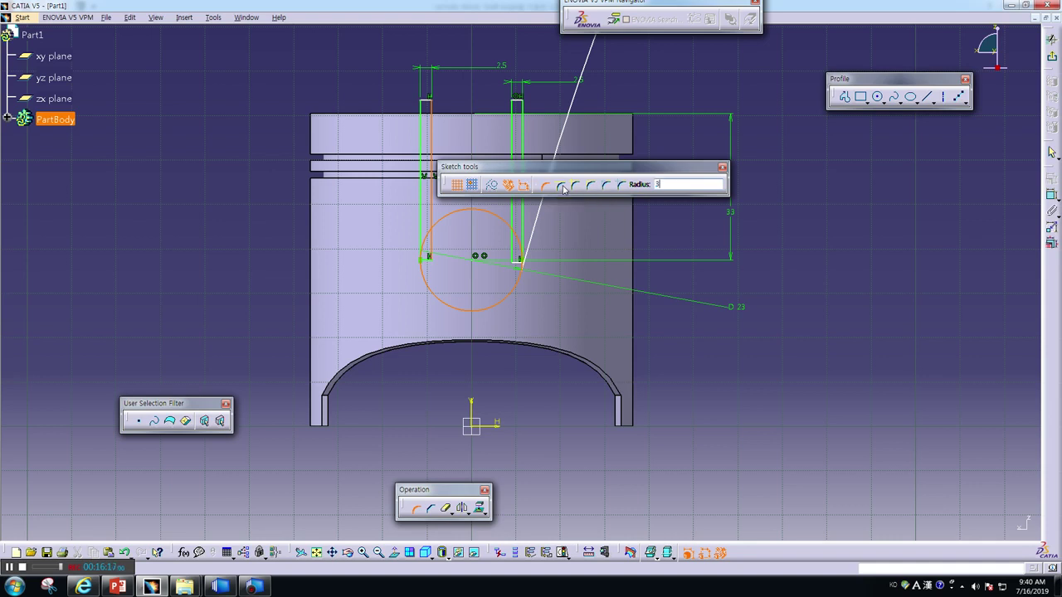
click(563, 189)
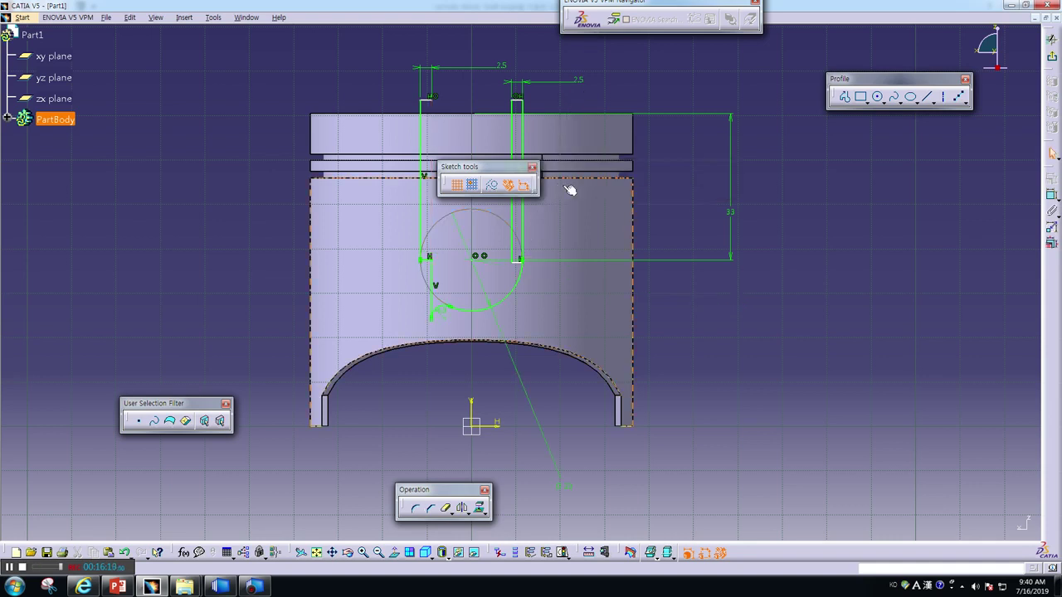
click(125, 556)
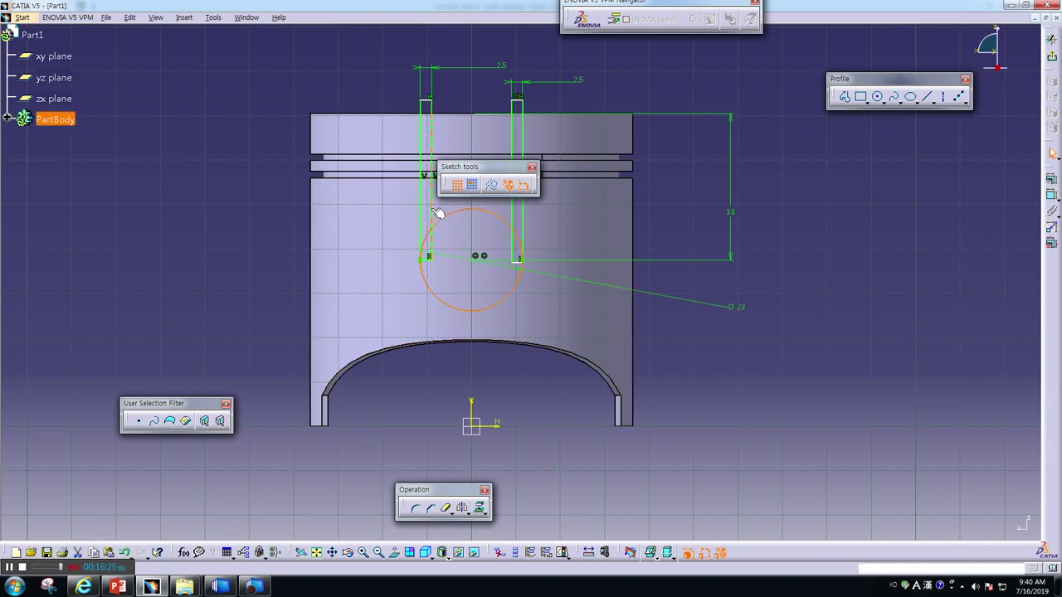
Round the left and right slot lines into the circle top with radius 11.5
click(415, 510)
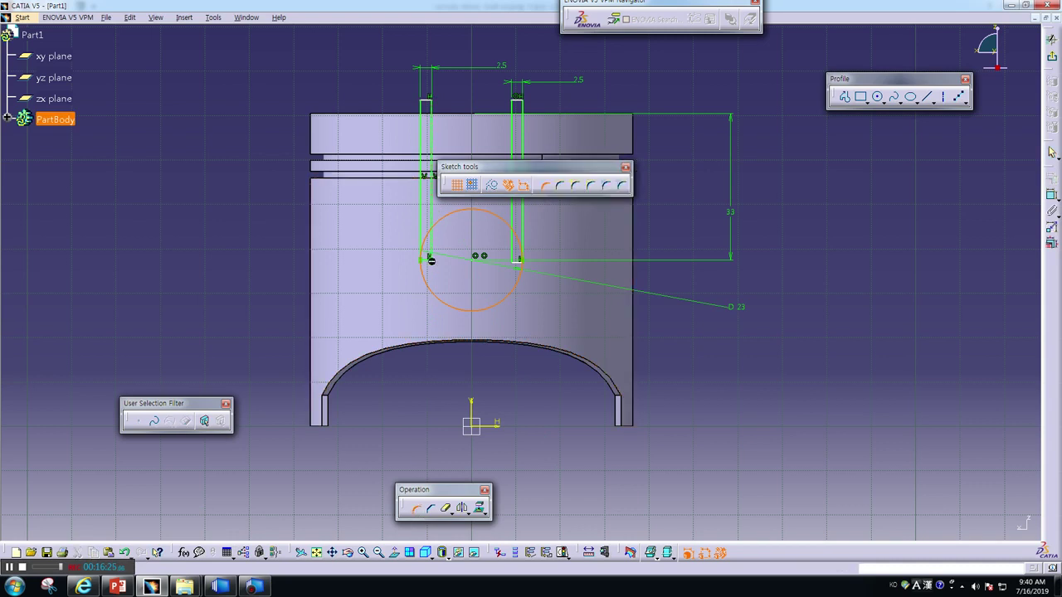
click(431, 210)
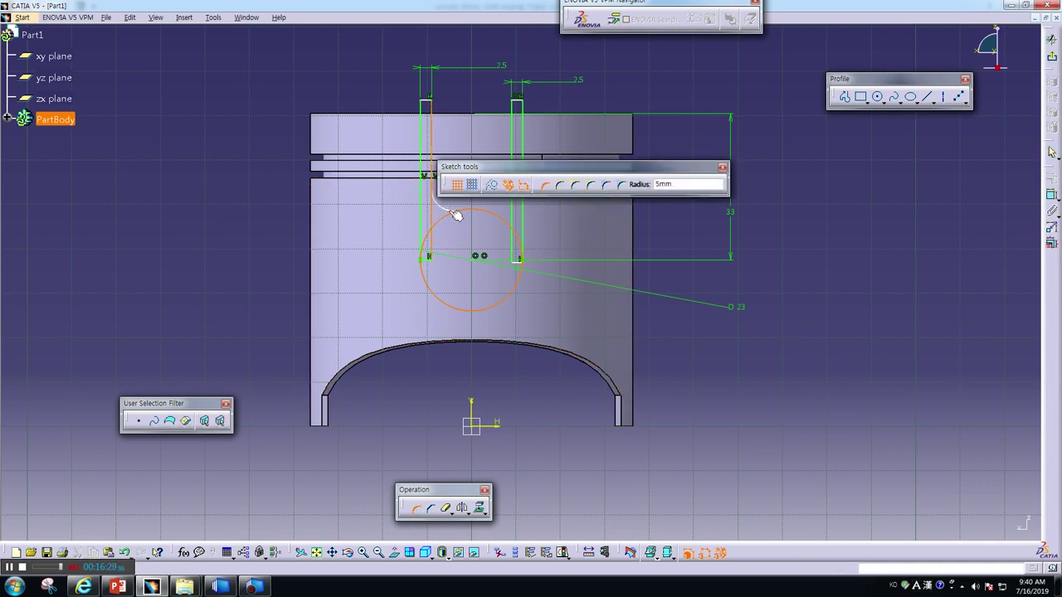
click(701, 184)
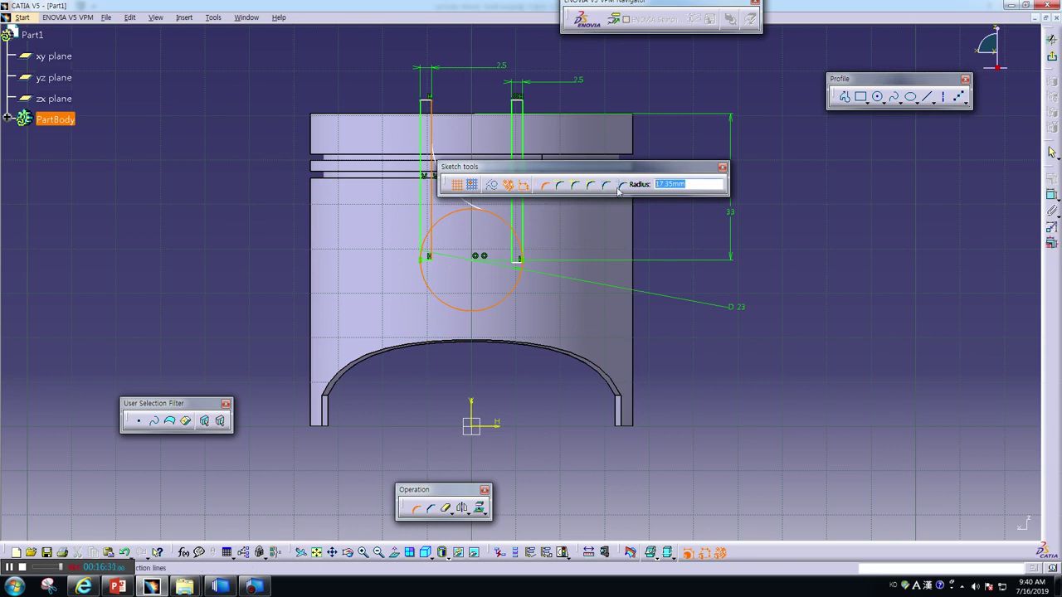
text(11.5)
key(Return)
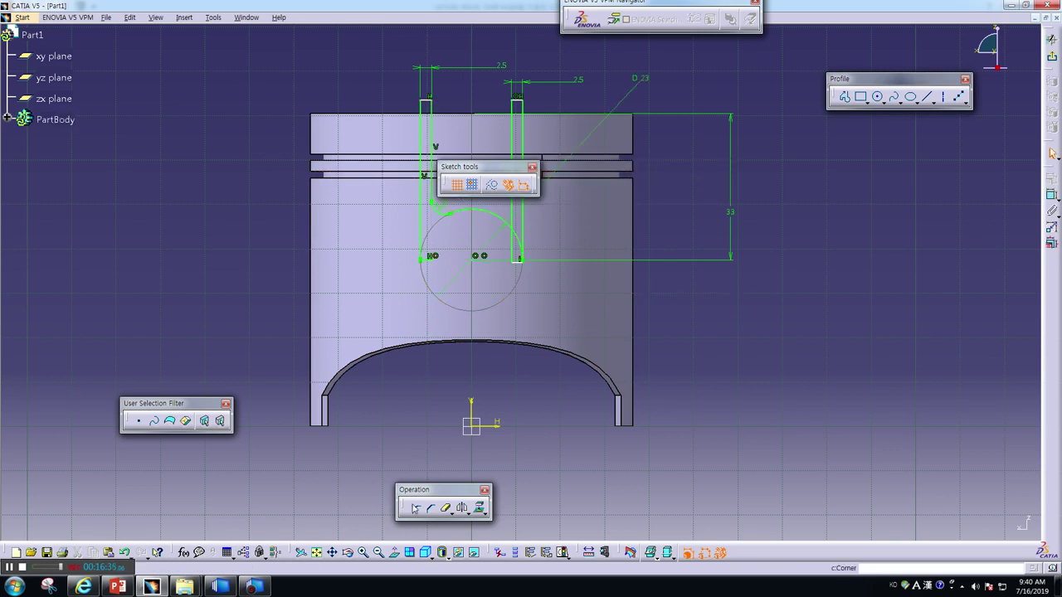
click(416, 508)
click(502, 217)
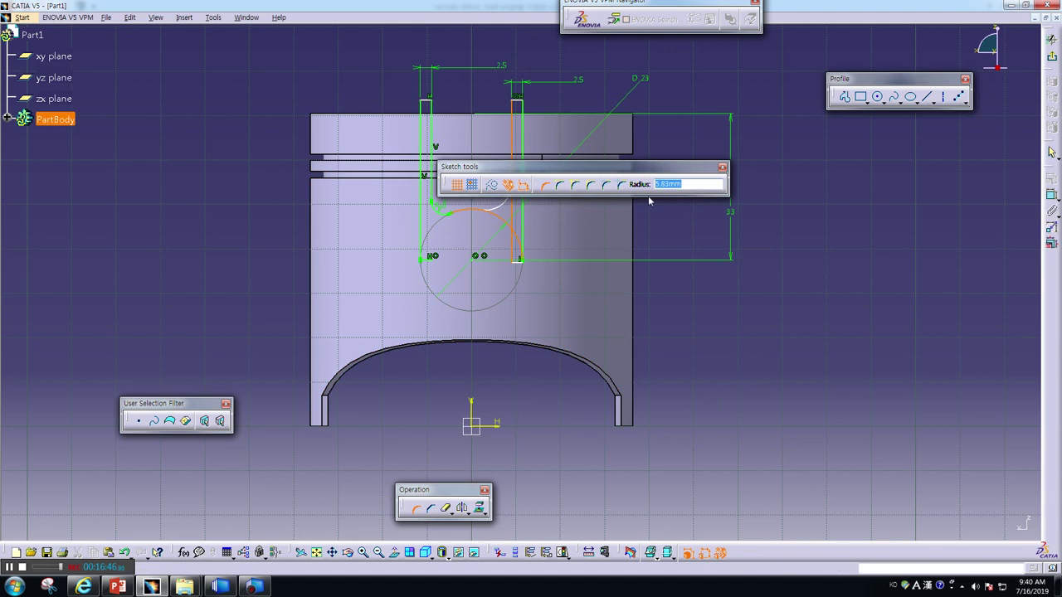
key(Return)
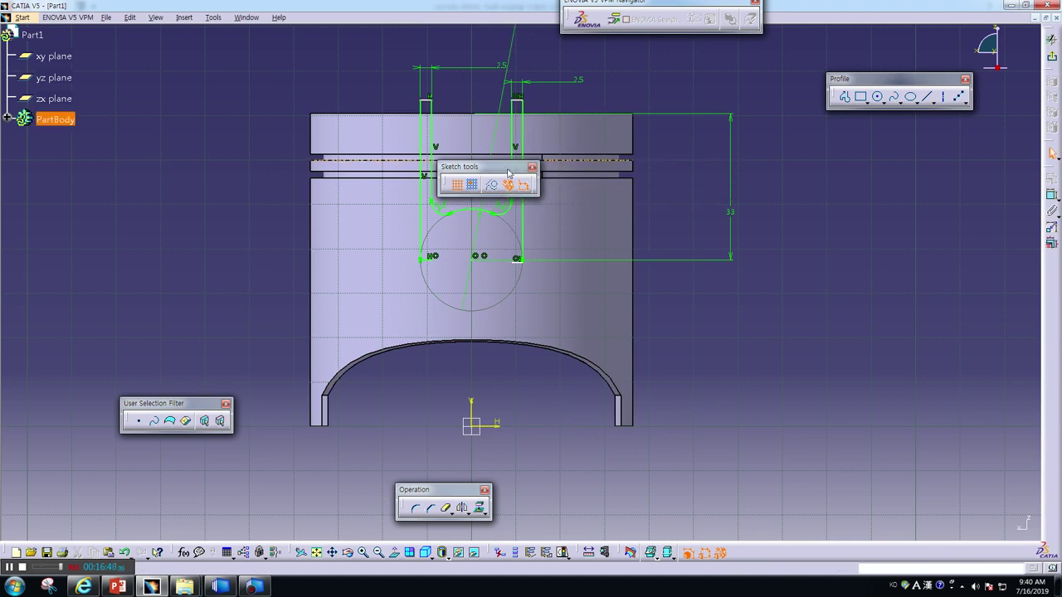
drag(506, 167, 727, 151)
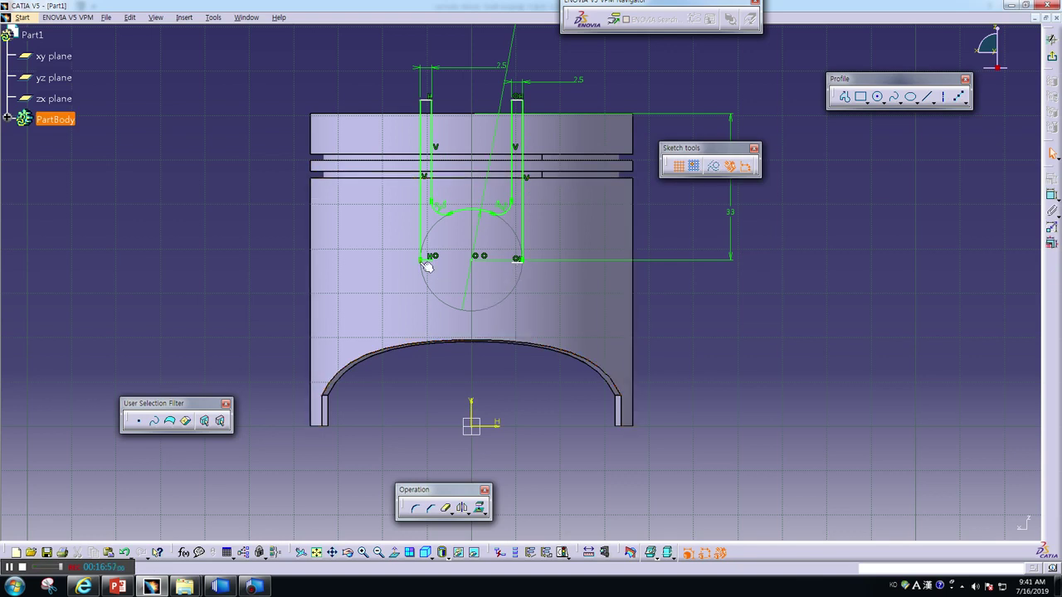
Draw a three-point arc through the circle's right, bottom and left points
click(884, 103)
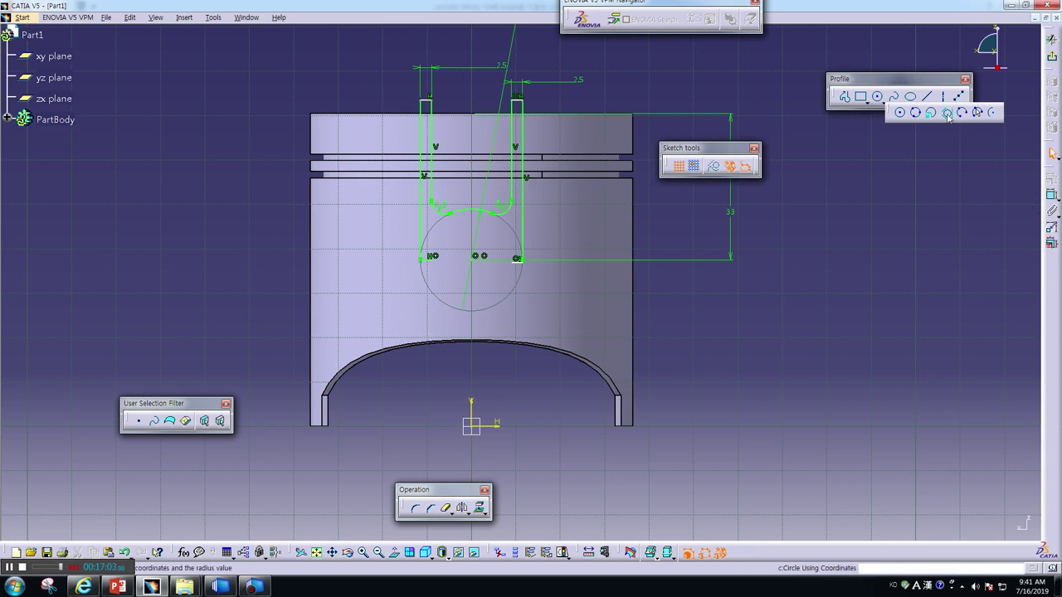
click(963, 114)
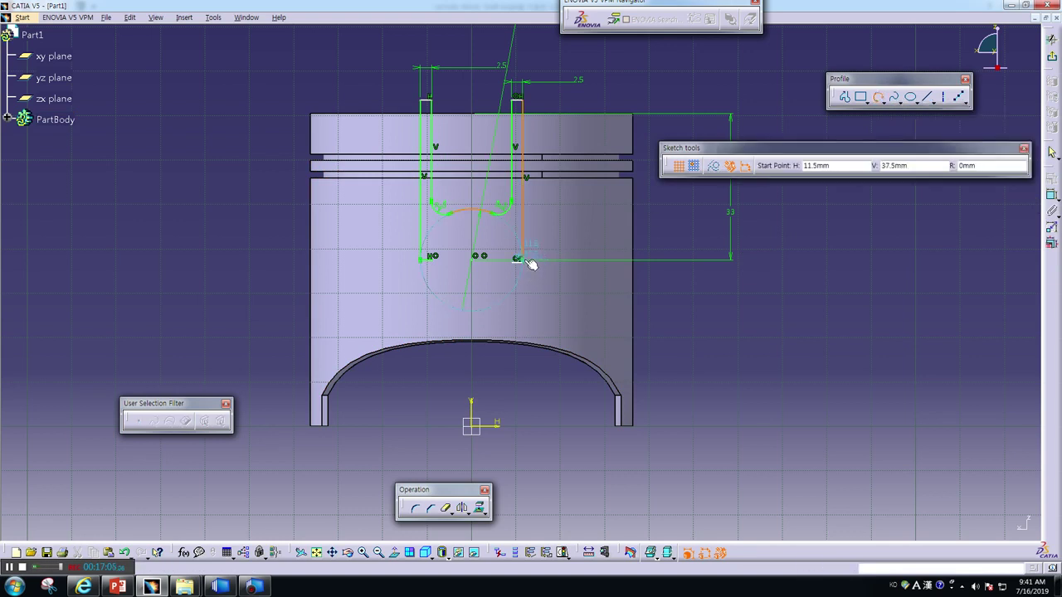
click(531, 264)
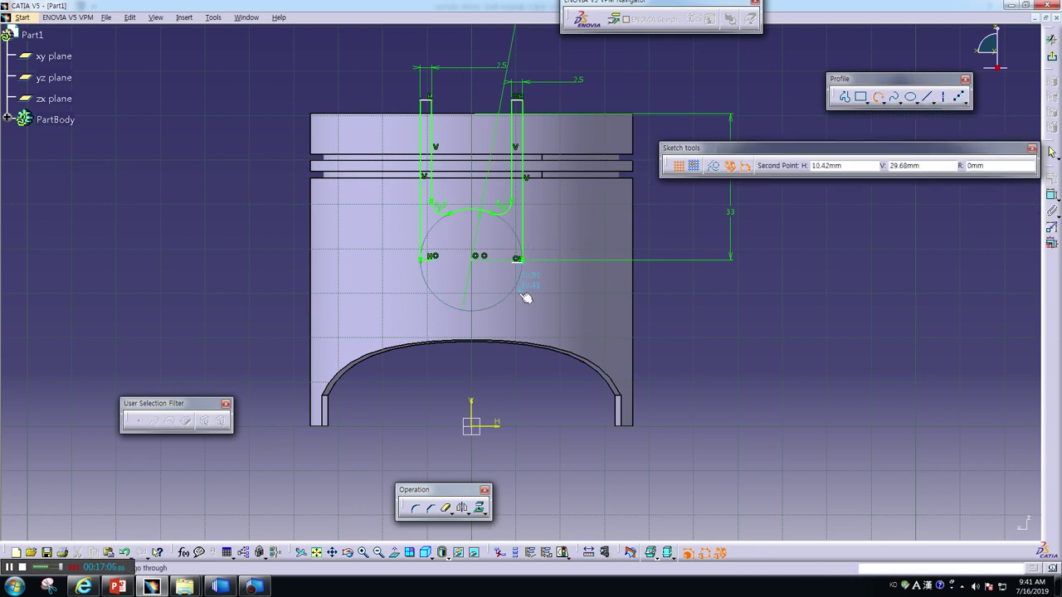
click(473, 313)
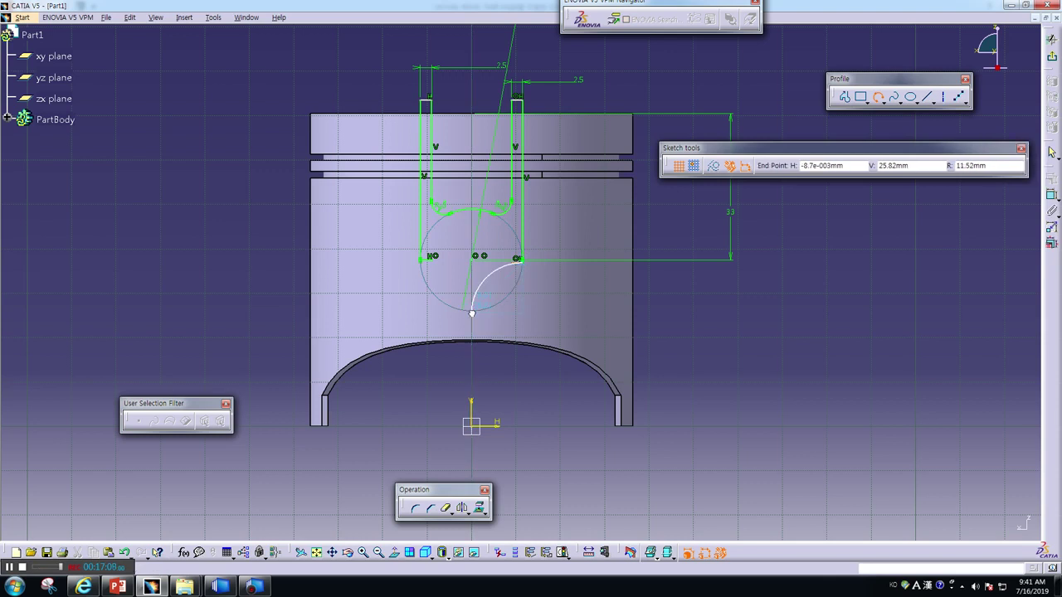
click(421, 260)
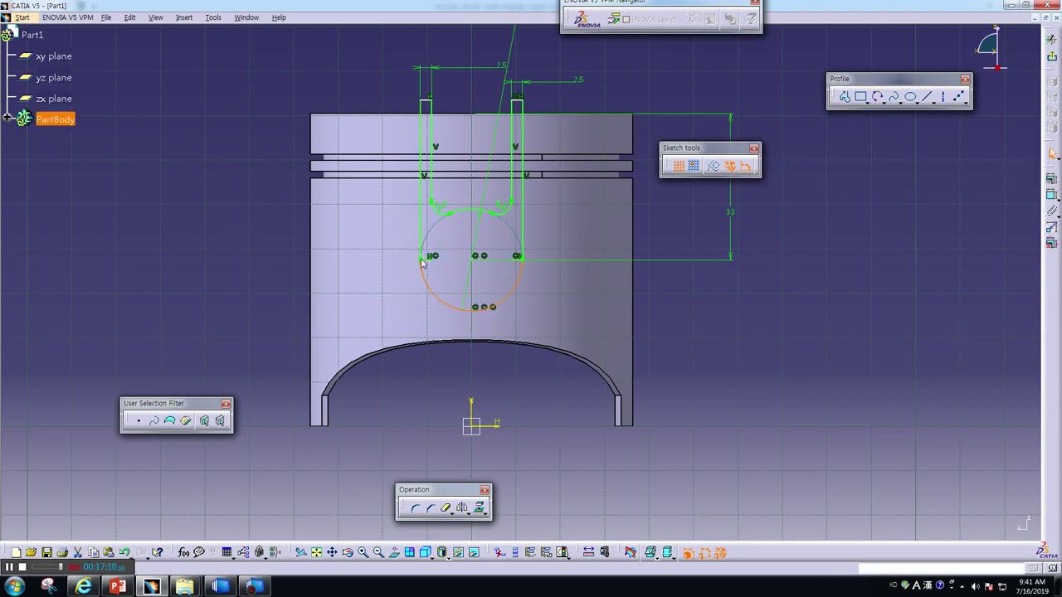
click(684, 316)
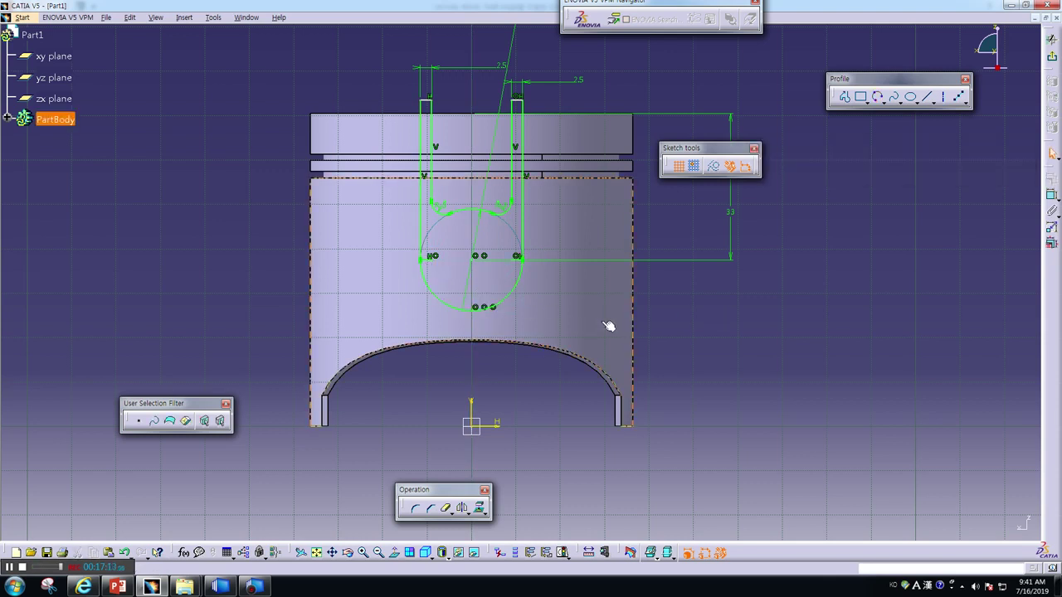
Dimension the lower arc with an R 11.5 radius
click(525, 281)
click(529, 276)
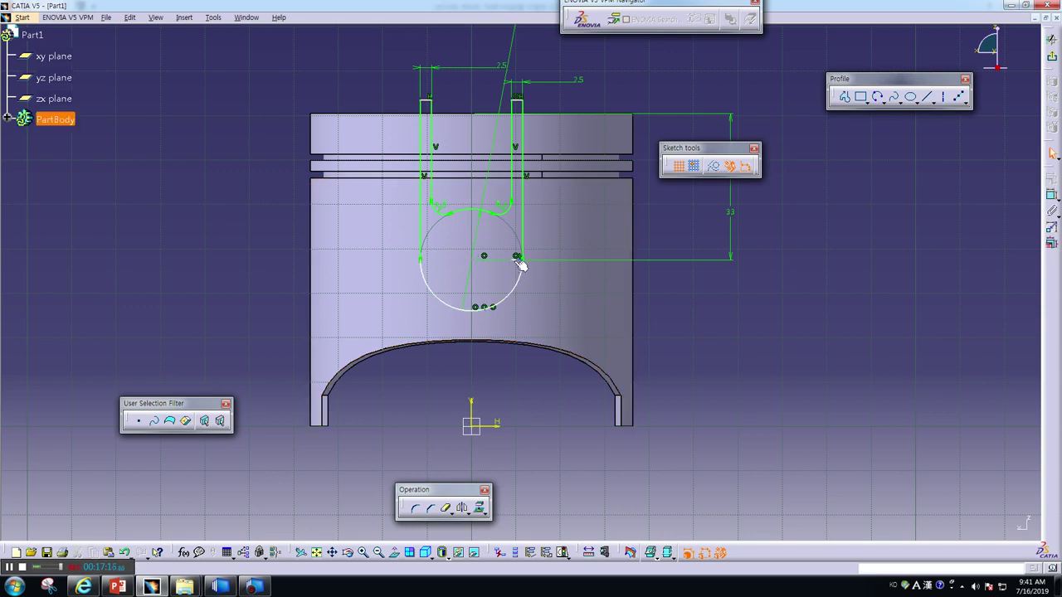
click(535, 288)
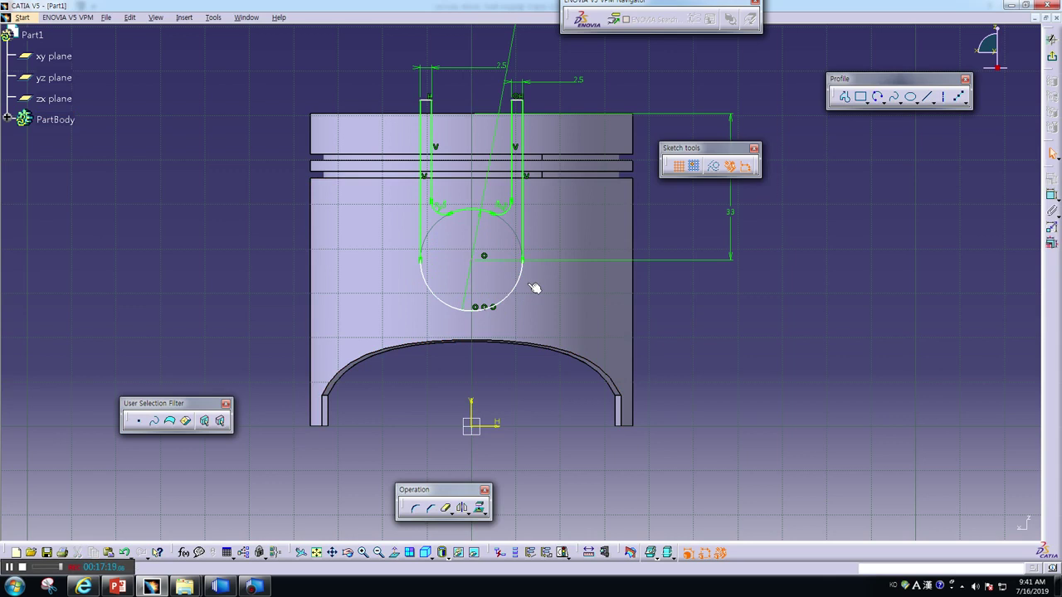
click(534, 288)
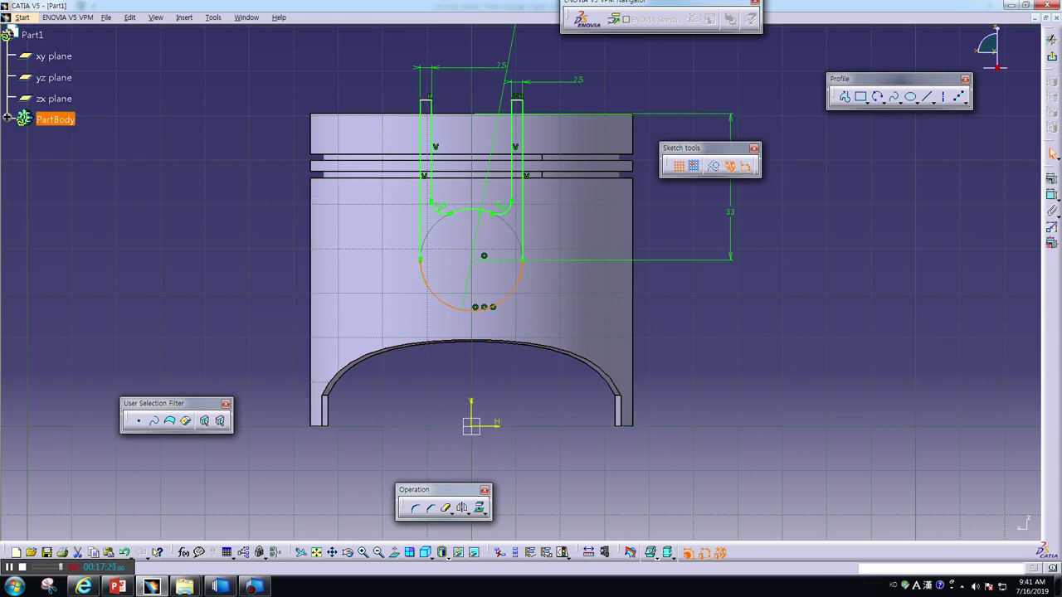
click(1052, 197)
click(746, 336)
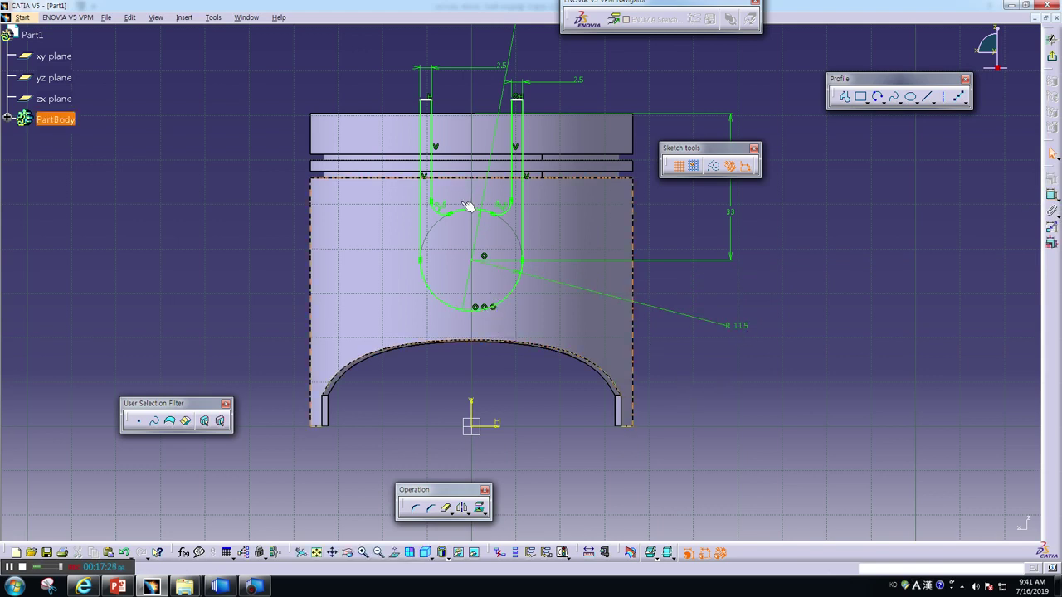
Drag the slot tops down and dimension them 7.25 below the piston's top edge
drag(425, 102, 427, 131)
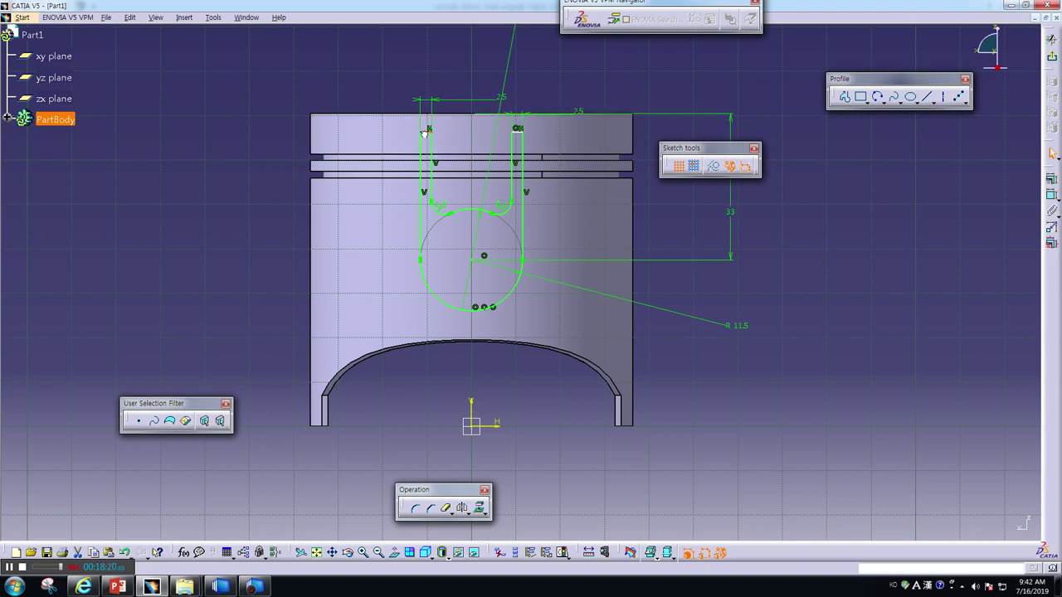
click(477, 114)
click(1053, 197)
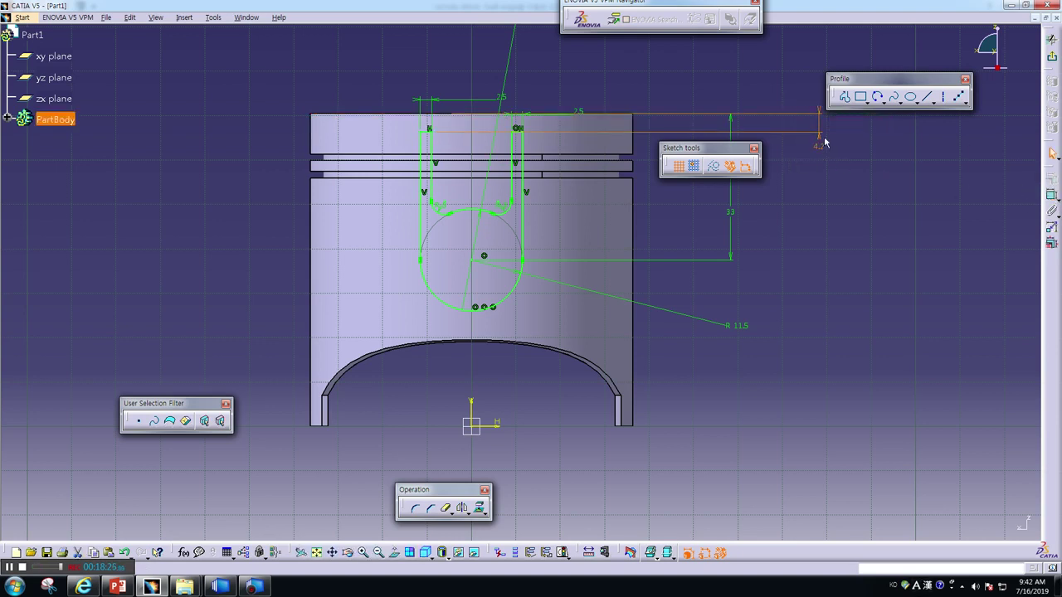
text(7.25)
key(Return)
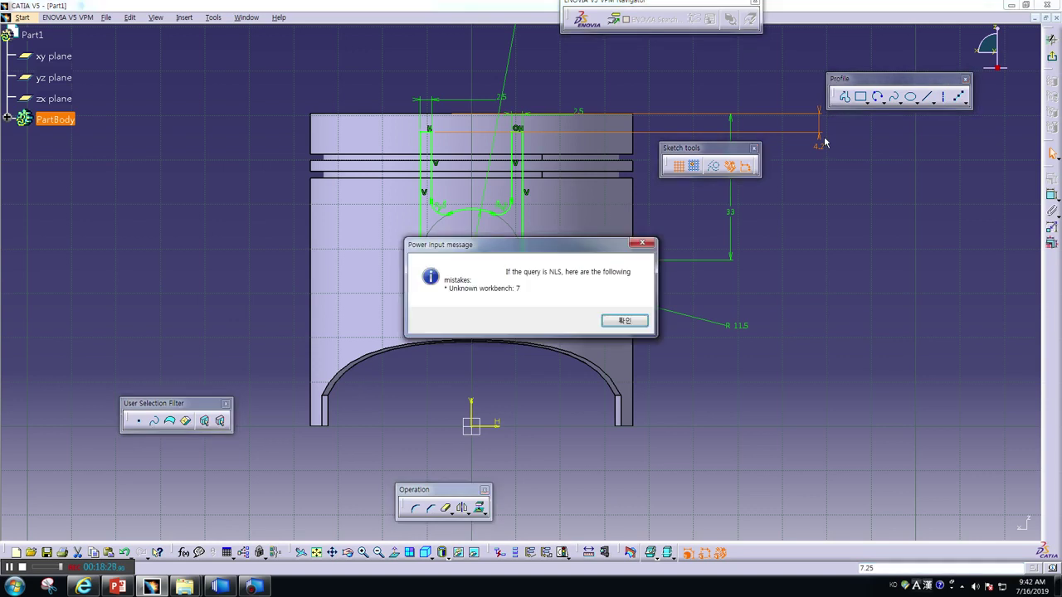
click(626, 324)
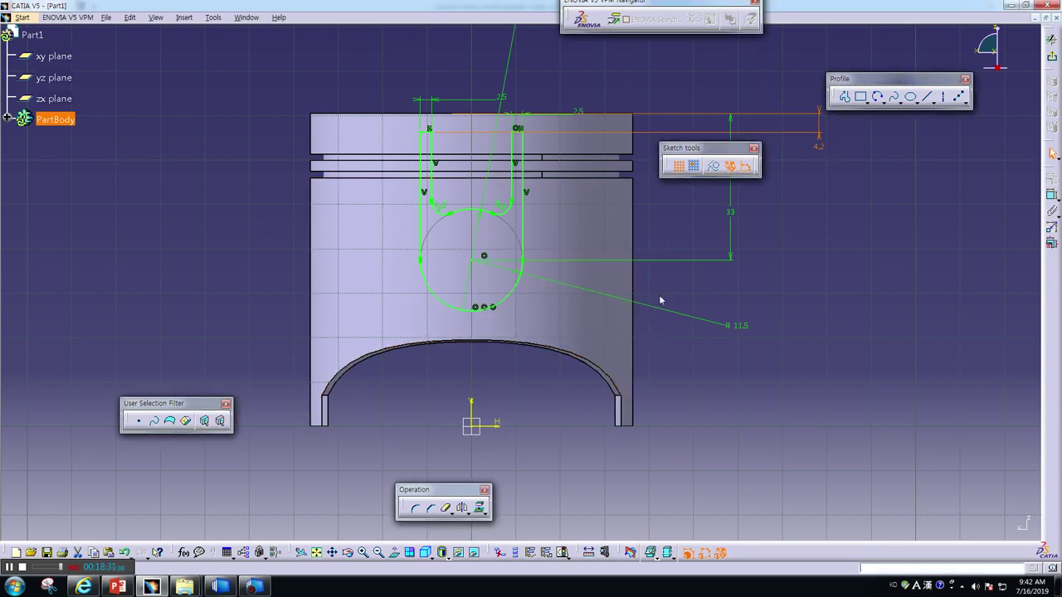
double_click(822, 149)
text(7)
key(Return)
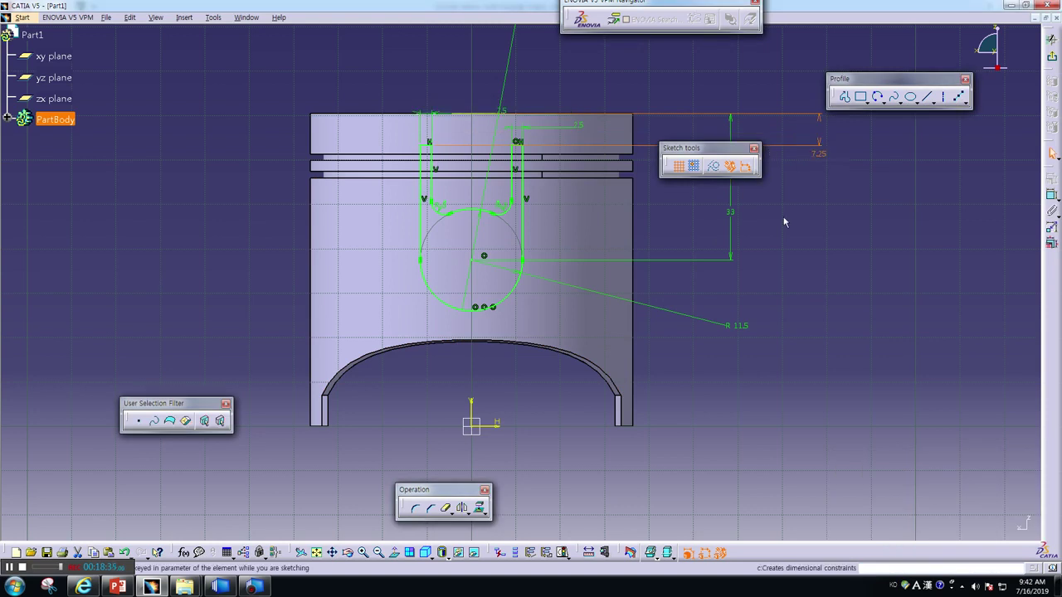
Exit the pin-boss sketch and start a Pad on Sketch.7
click(1051, 57)
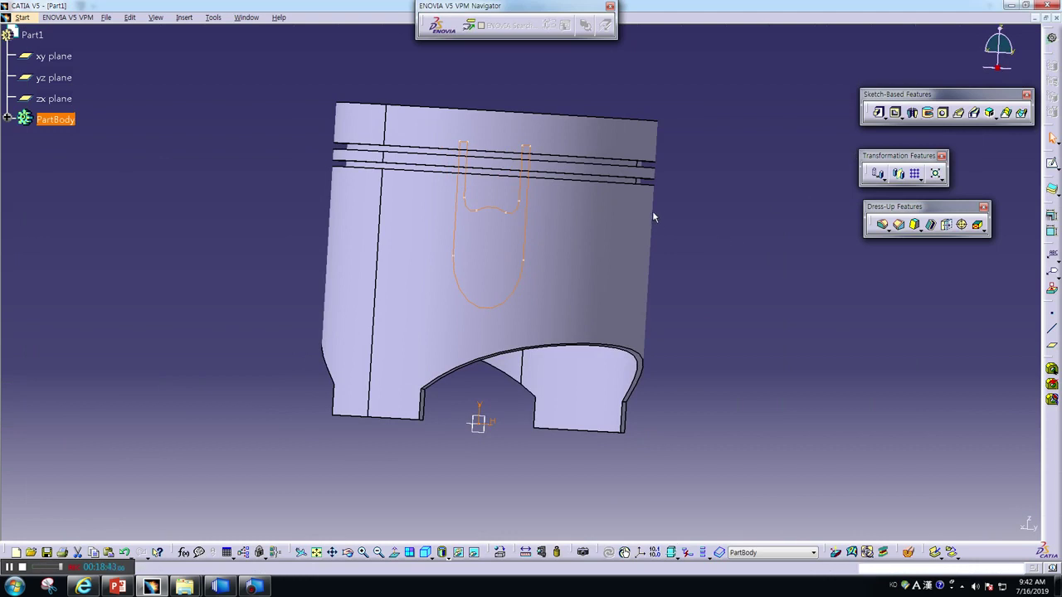
click(880, 113)
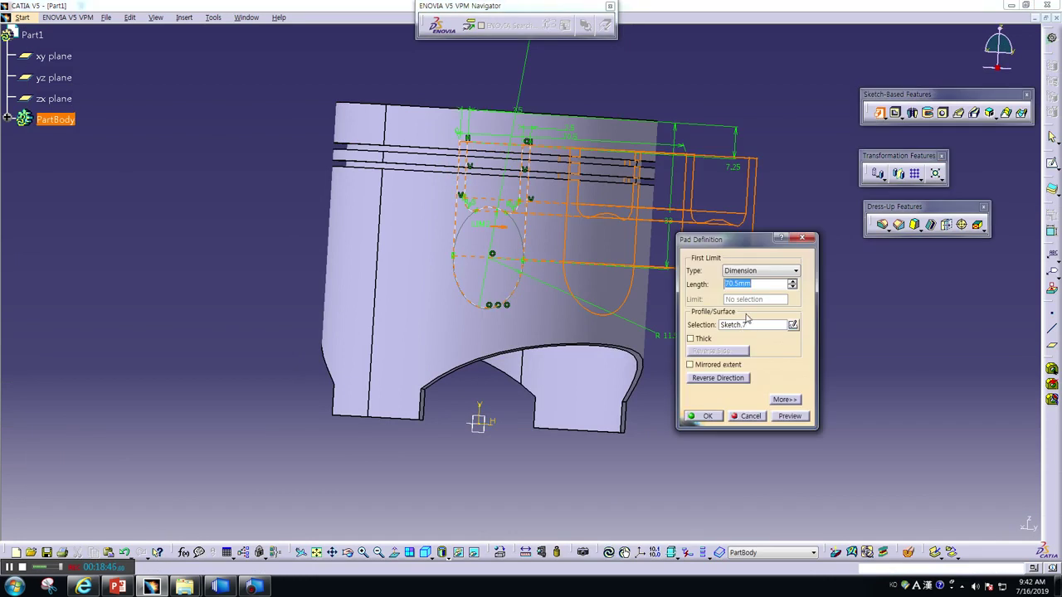
Pad Sketch.7 Up to last with a -13.75 mm second limit length
click(739, 272)
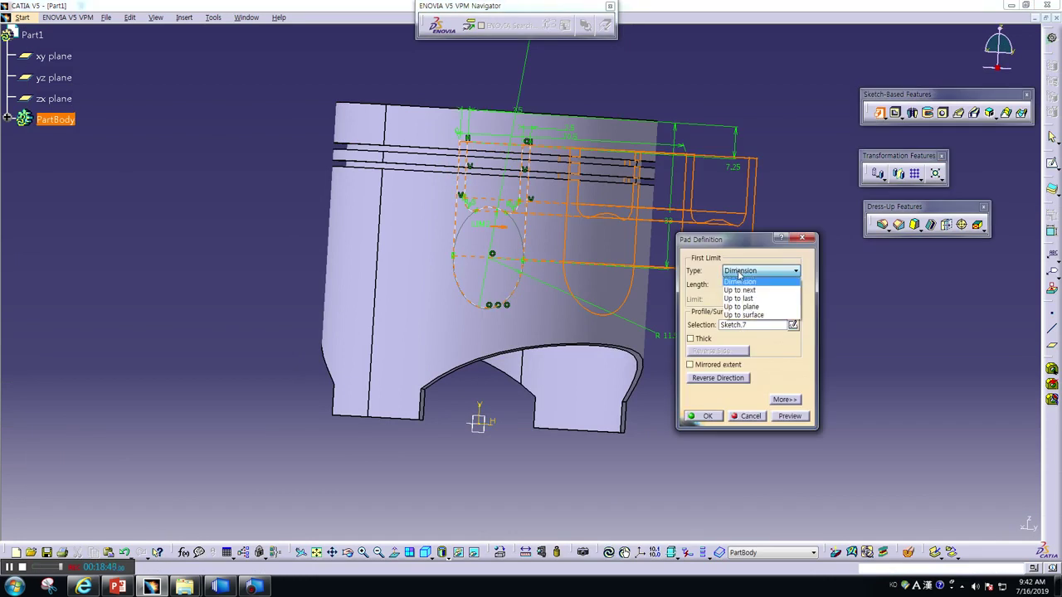
click(739, 298)
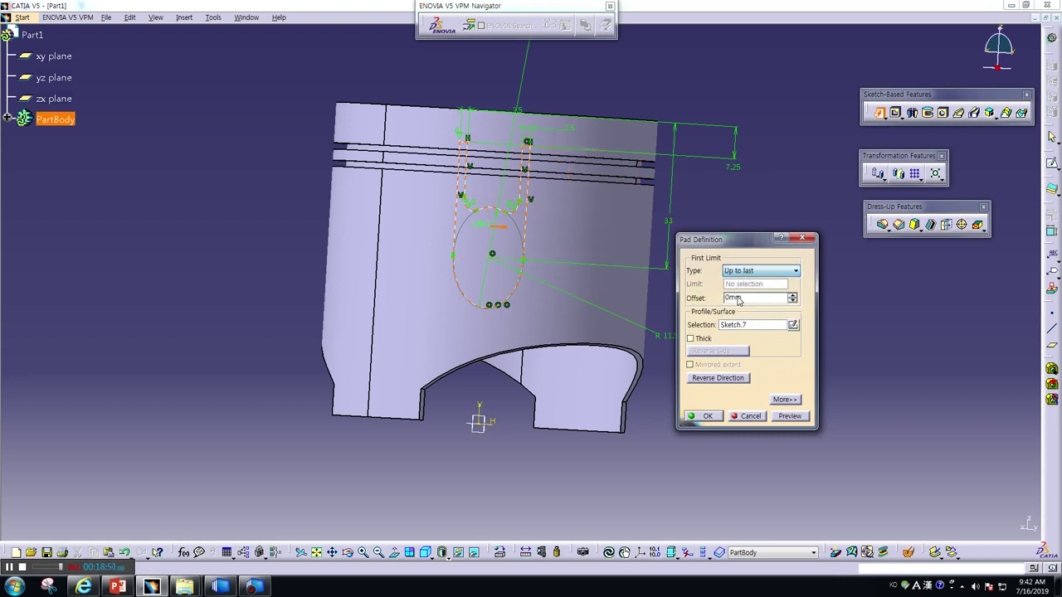
click(786, 399)
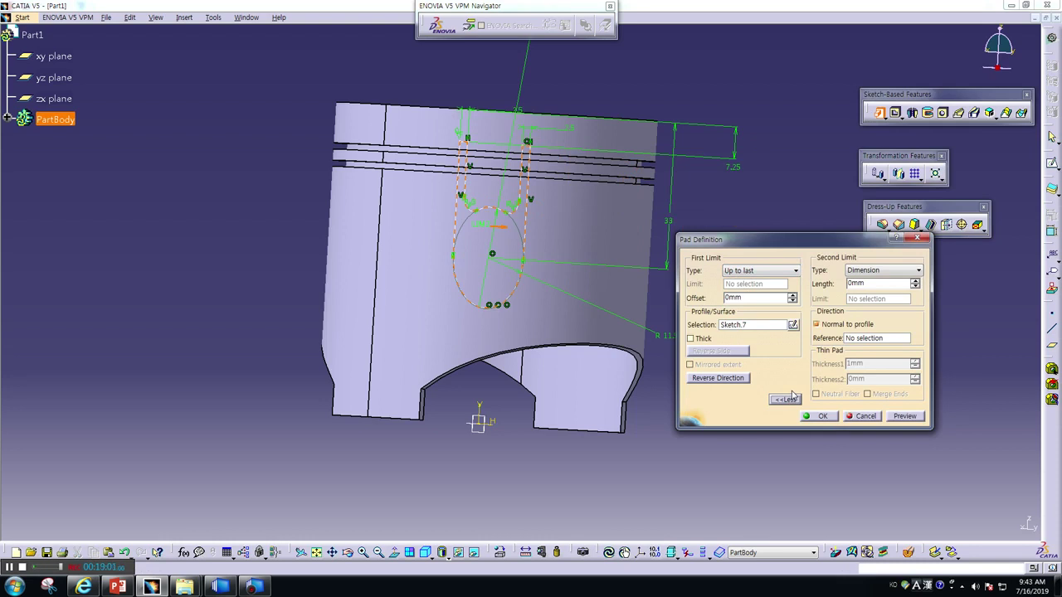
drag(876, 284, 790, 282)
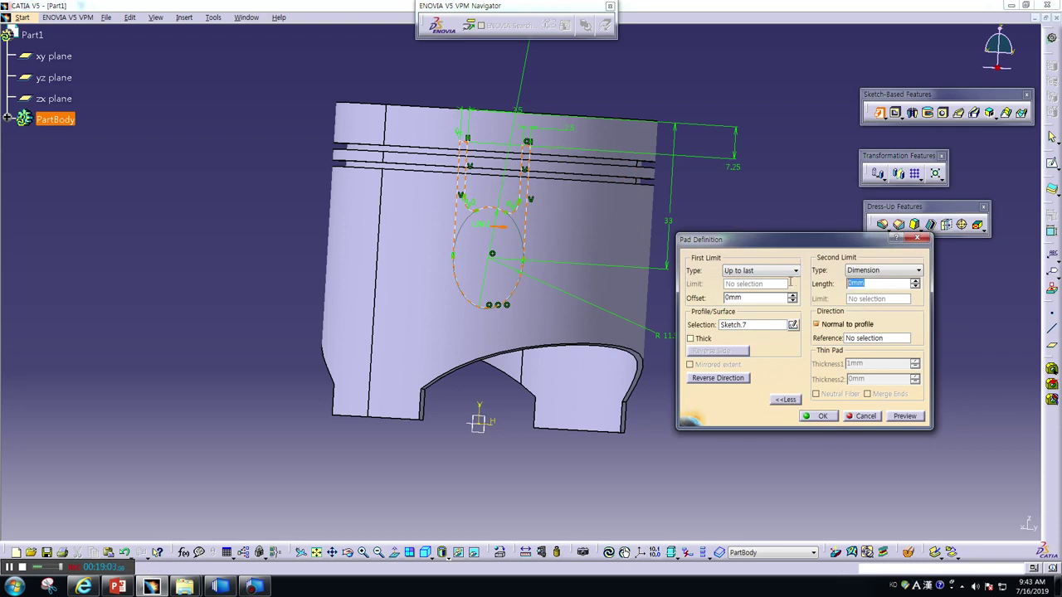
text(-13.75)
click(905, 417)
click(826, 417)
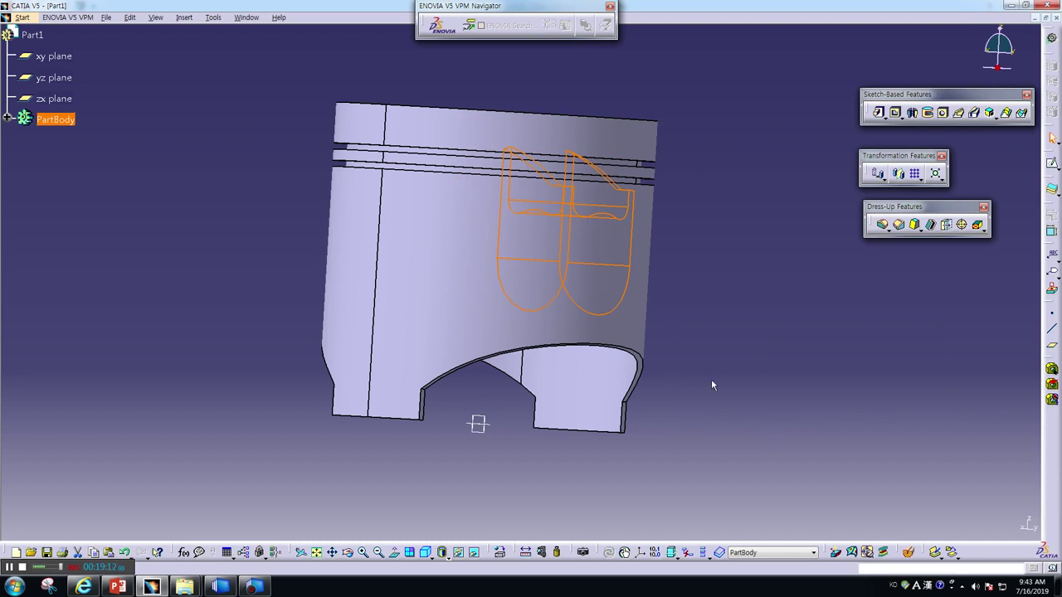
Mirror the pin-boss pad about the zx plane and inspect both bosses inside the skirt
mouse_move(660, 315)
middle_down()
mouse_move(524, 137)
mouse_move(872, 443)
middle_up()
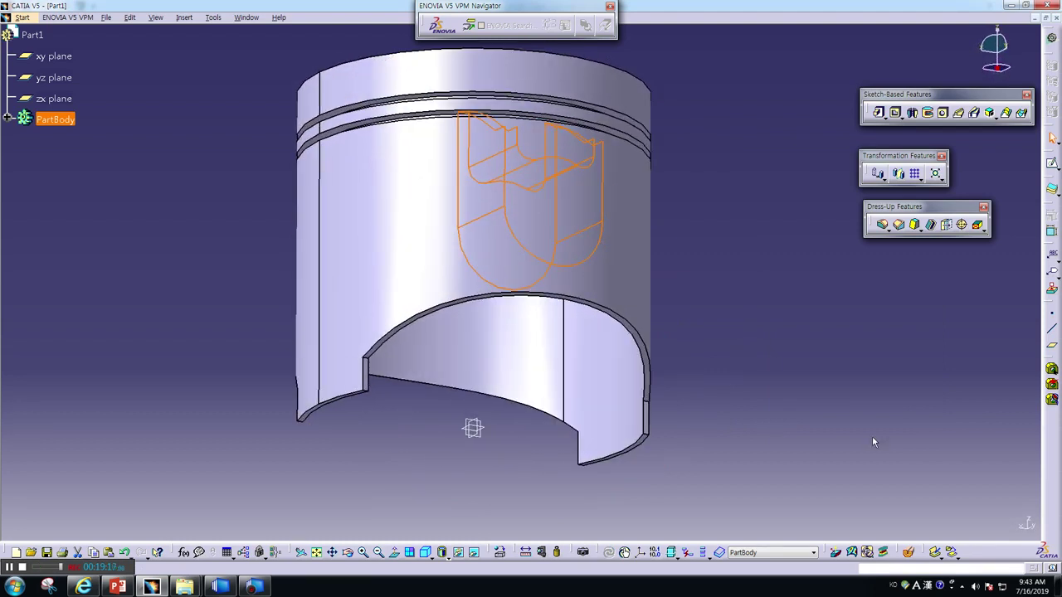
click(898, 173)
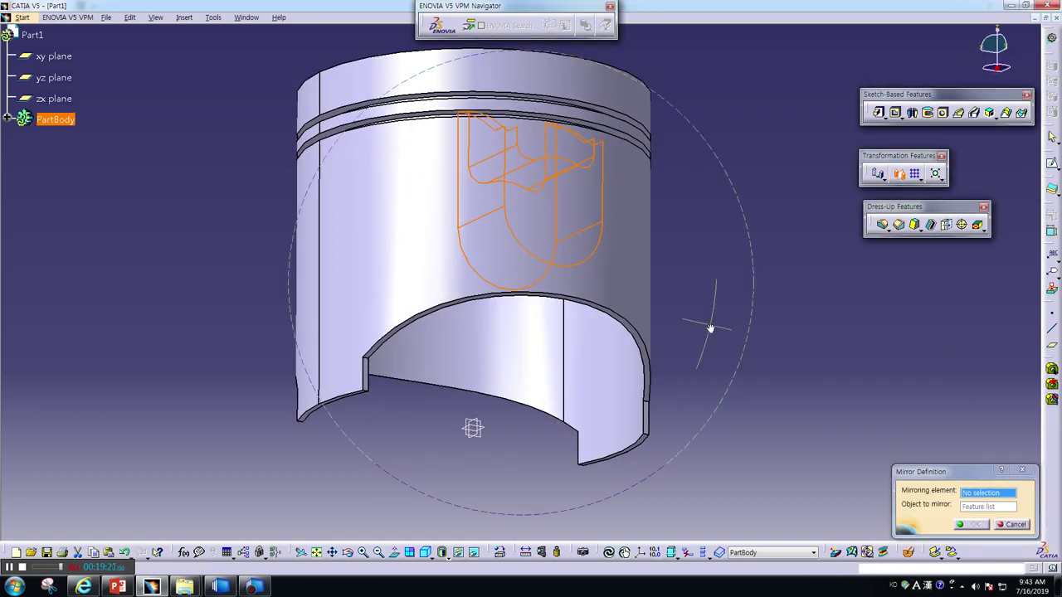
middle_drag(706, 324, 680, 320)
click(7, 120)
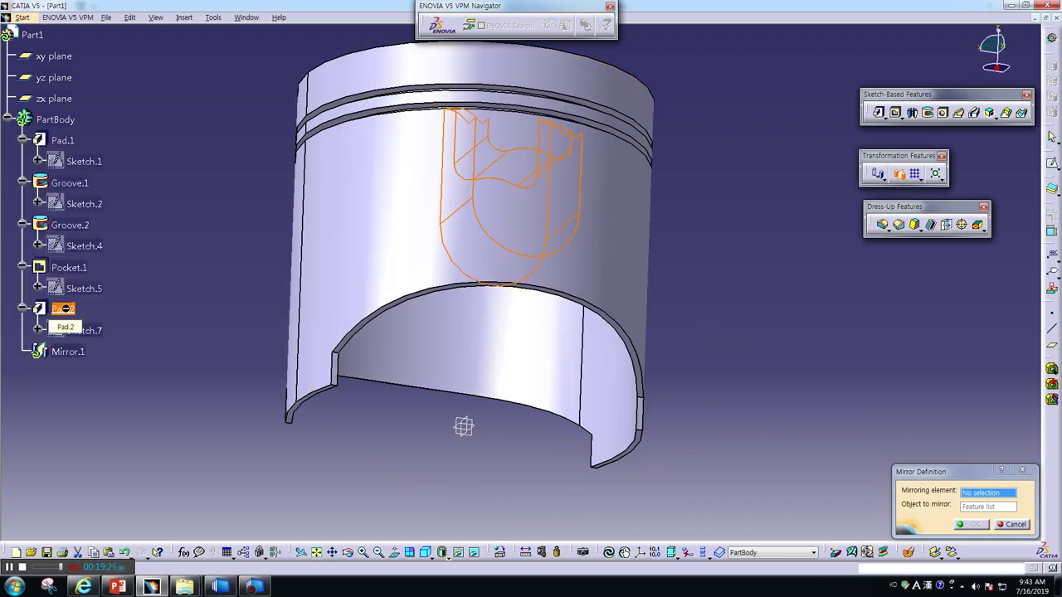
mouse_move(536, 307)
middle_down()
mouse_move(601, 253)
mouse_move(636, 308)
mouse_move(603, 340)
mouse_move(566, 332)
middle_up()
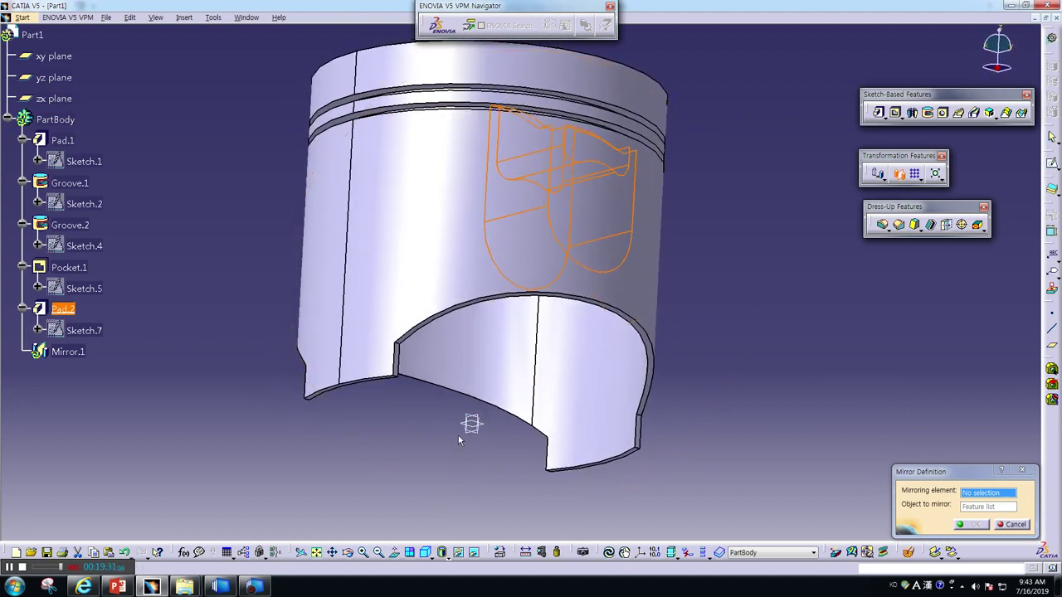
click(465, 431)
mouse_move(585, 285)
middle_down()
mouse_move(586, 216)
mouse_move(481, 81)
middle_up()
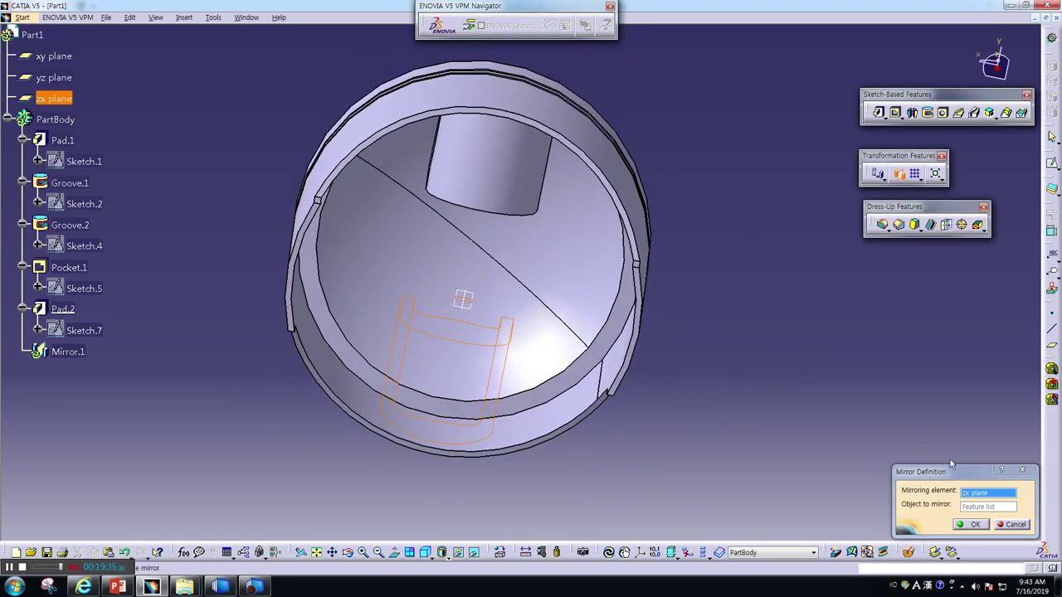
click(970, 524)
mouse_move(425, 273)
middle_down()
mouse_move(450, 237)
mouse_move(612, 324)
mouse_move(574, 325)
middle_up()
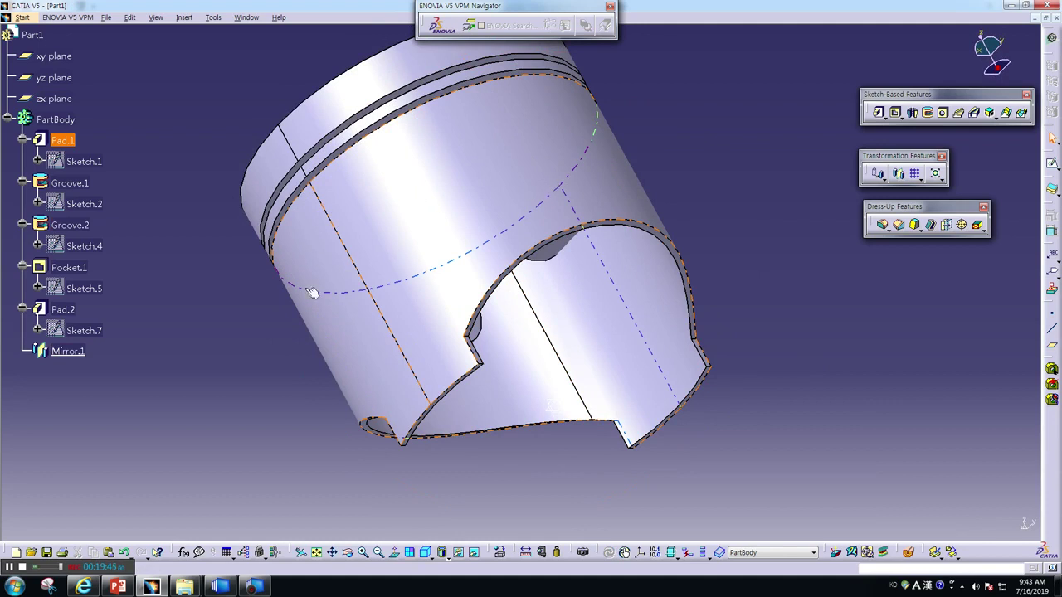
mouse_move(510, 336)
middle_down()
mouse_move(548, 382)
mouse_move(425, 286)
mouse_move(407, 244)
mouse_move(441, 230)
mouse_move(463, 246)
middle_up()
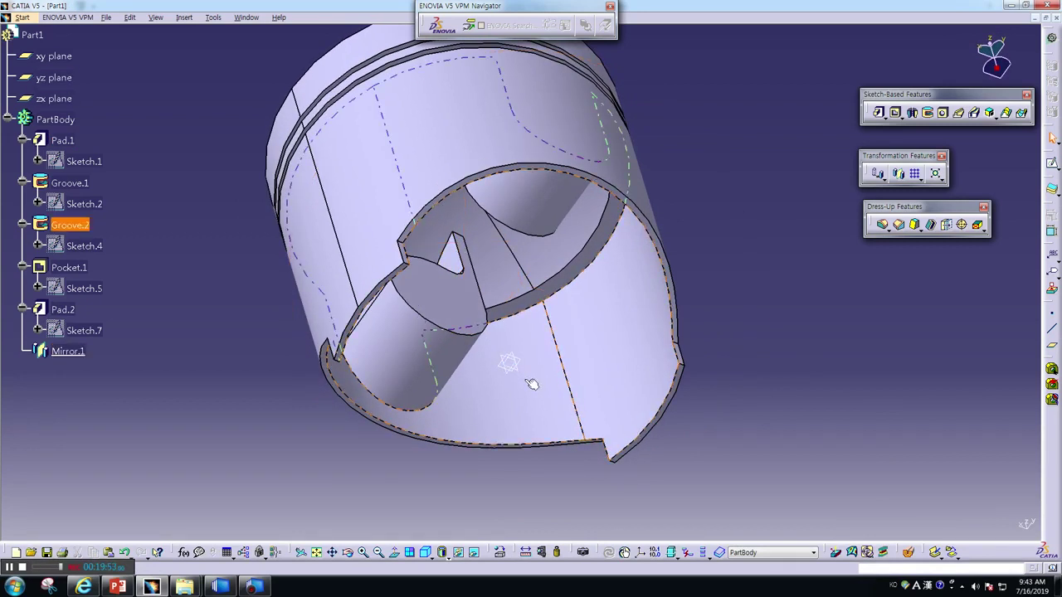
mouse_move(505, 360)
middle_down()
mouse_move(587, 329)
mouse_move(569, 333)
middle_up()
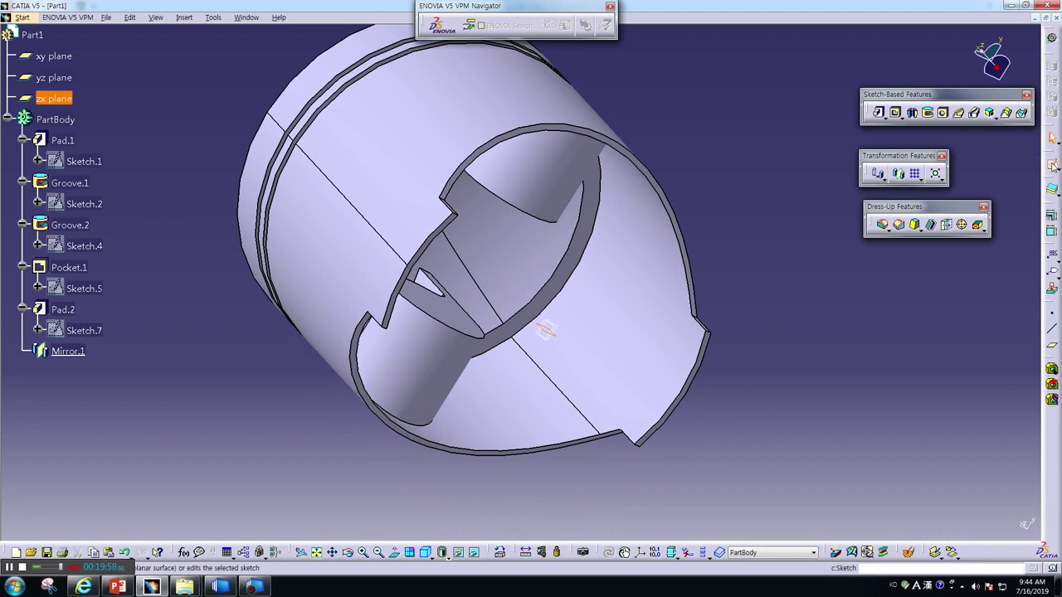
Start a sketch on the zx plane and draw a circle centred on the vertical axis
click(1052, 166)
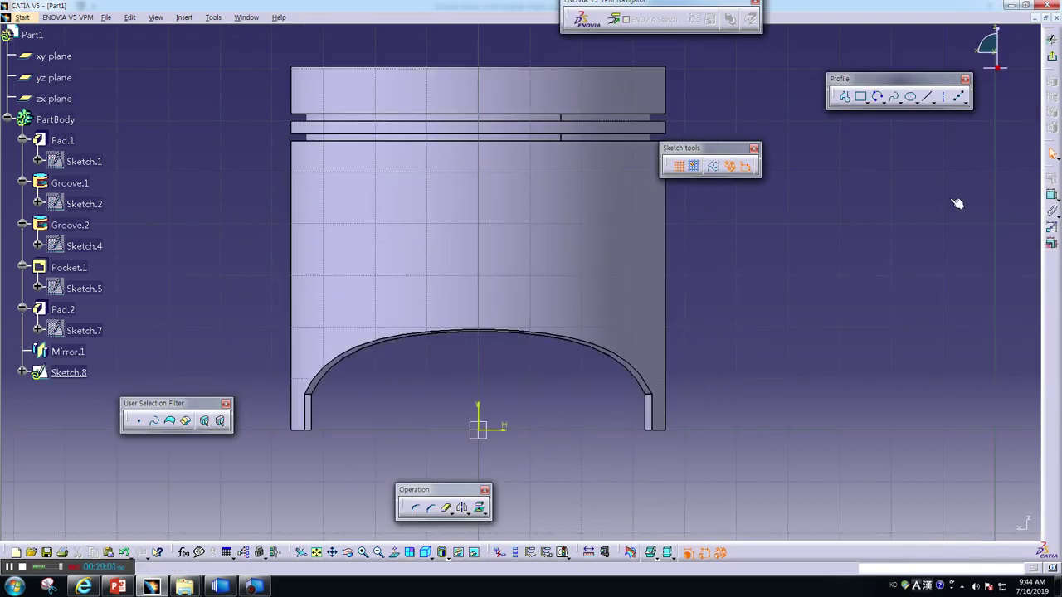
click(883, 103)
click(899, 114)
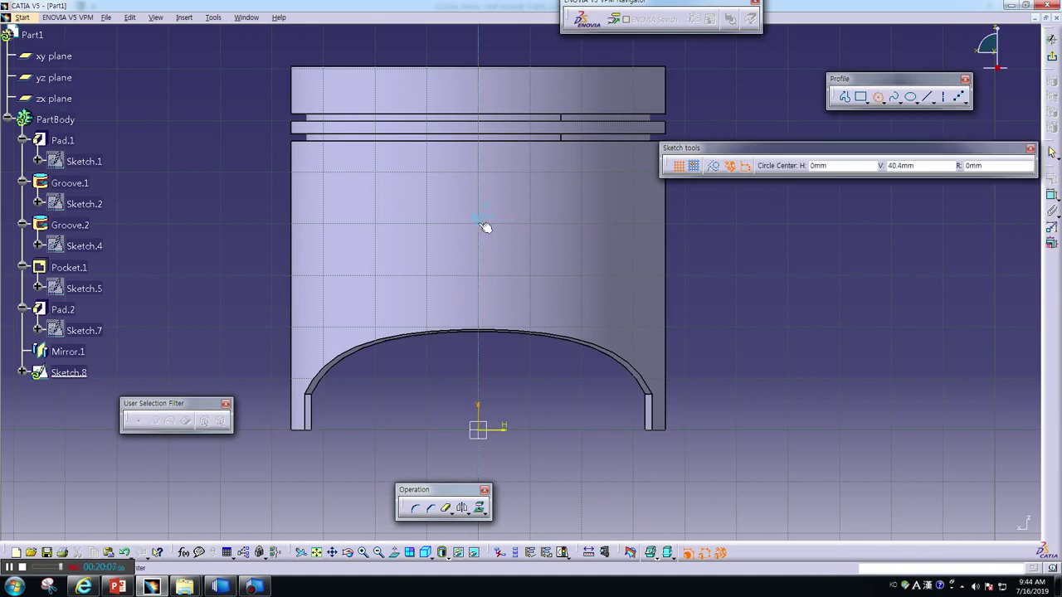
click(482, 218)
click(507, 244)
Dimension the circle's diameter to 18 mm
click(1052, 194)
click(512, 227)
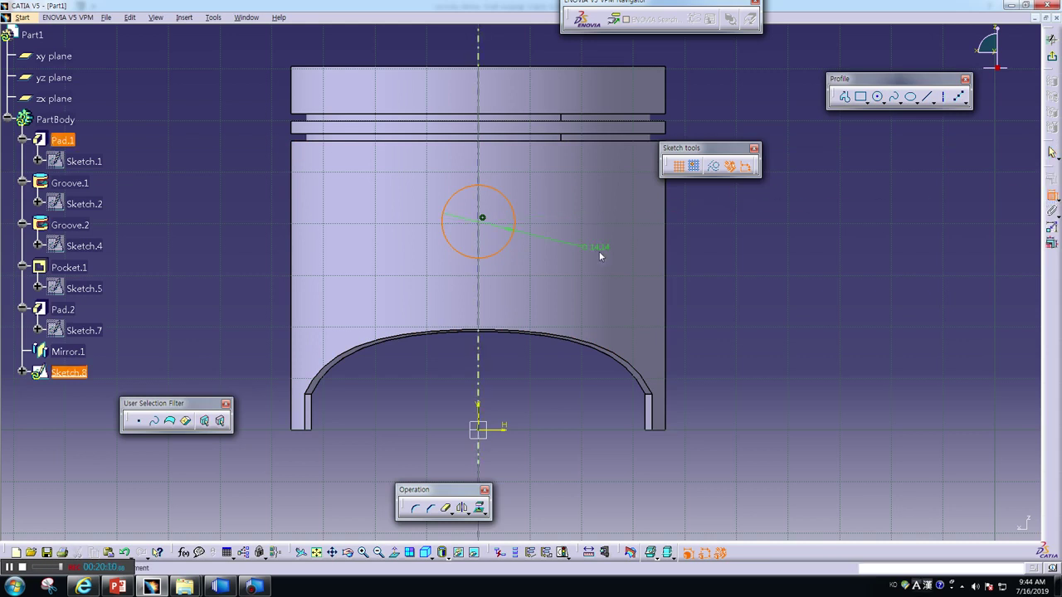
click(701, 278)
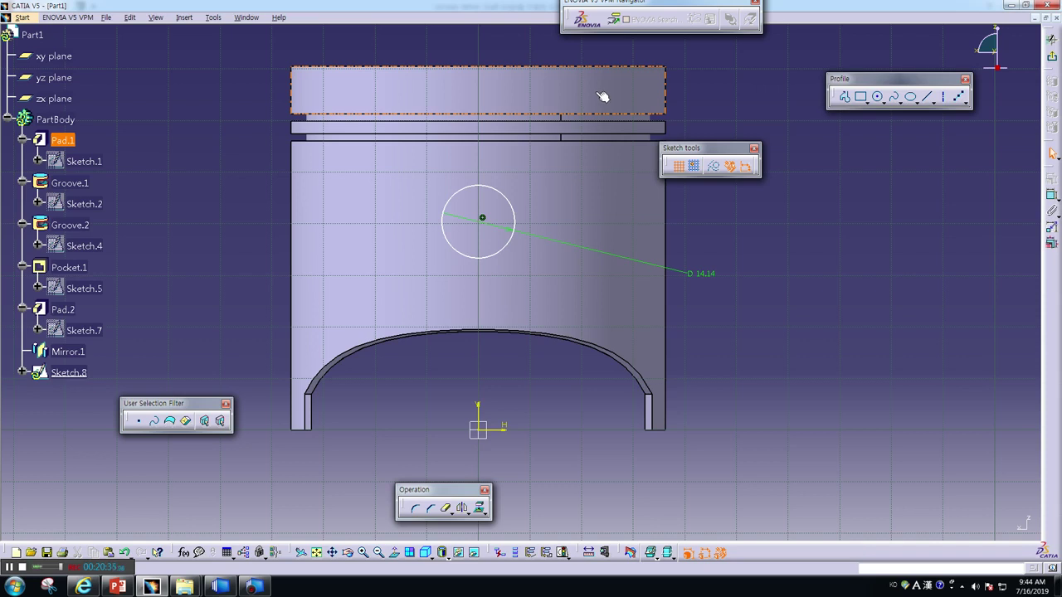
double_click(705, 274)
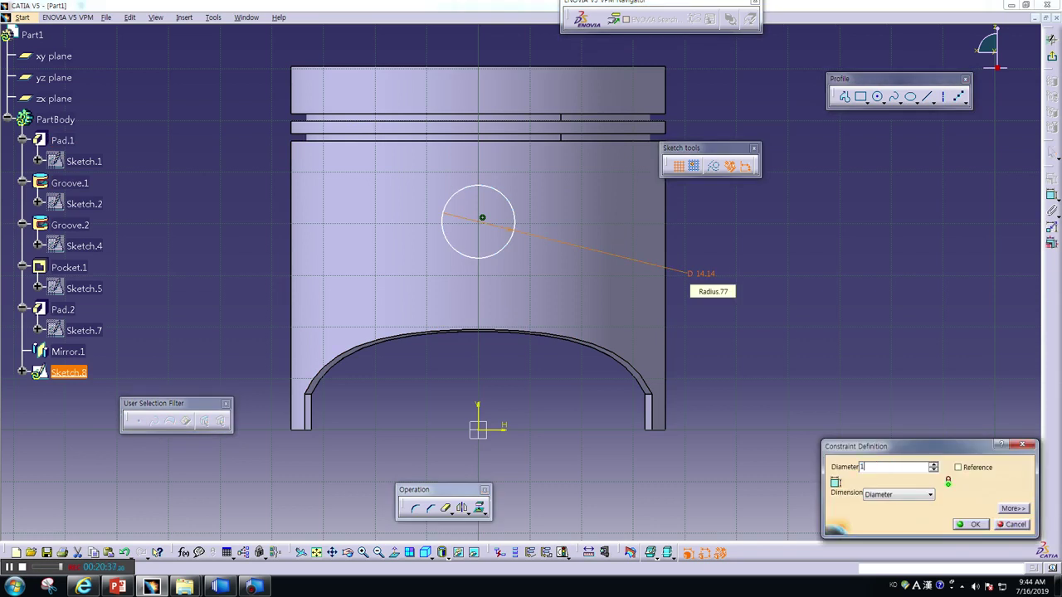
text(8)
key(Return)
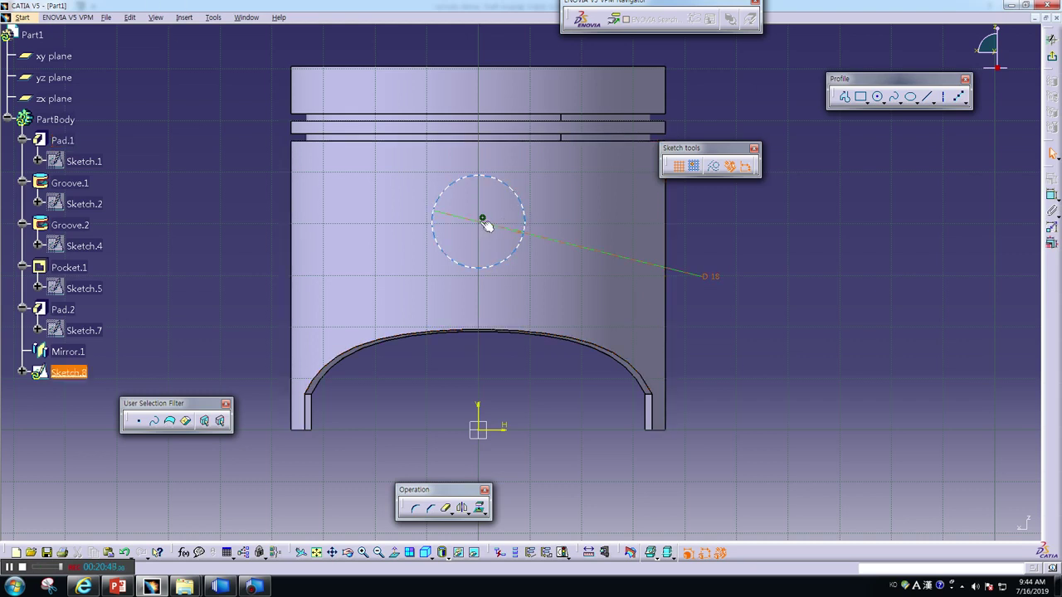
Set the circle's distance from the piston's top edge to 33 mm and exit the sketch
click(489, 68)
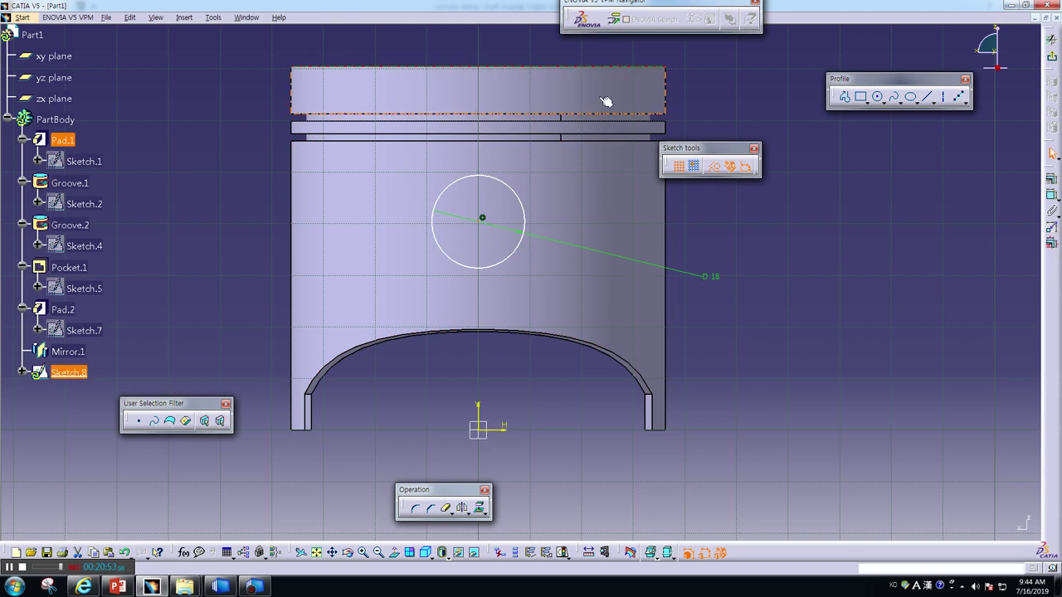
double_click(853, 187)
text(55)
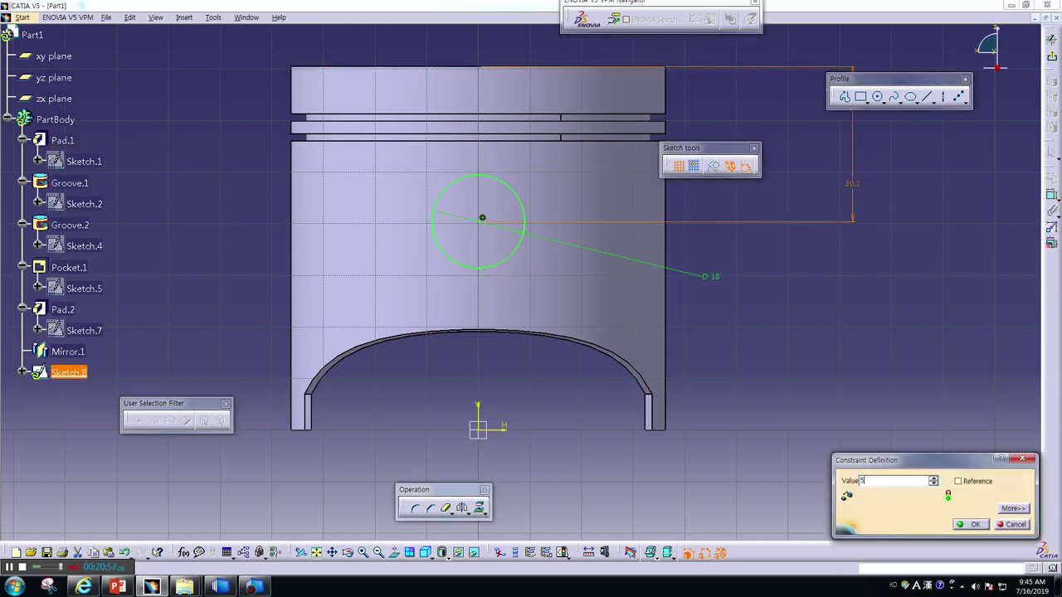
key(Return)
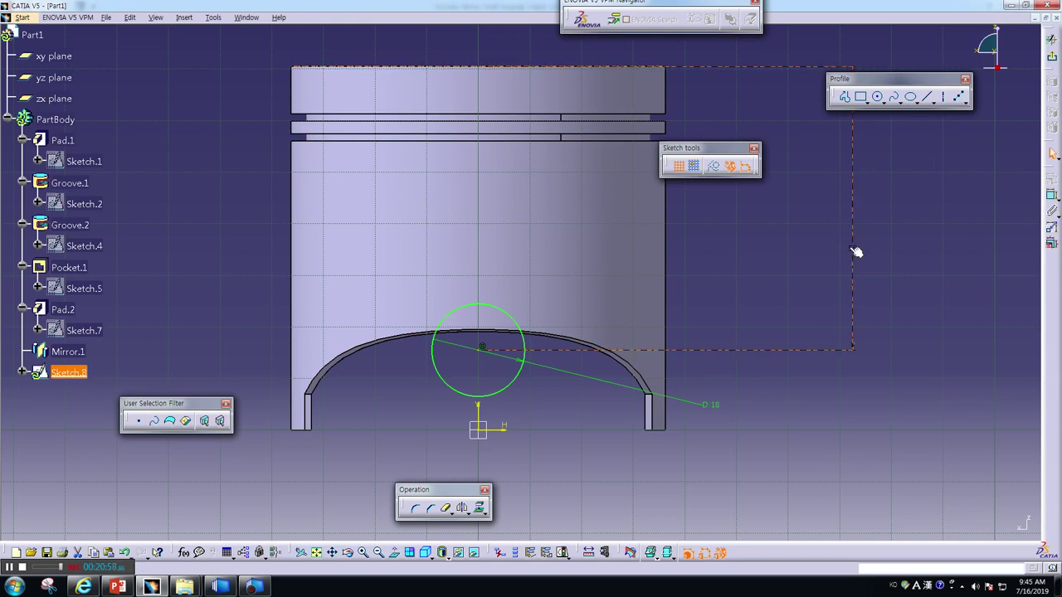
double_click(852, 249)
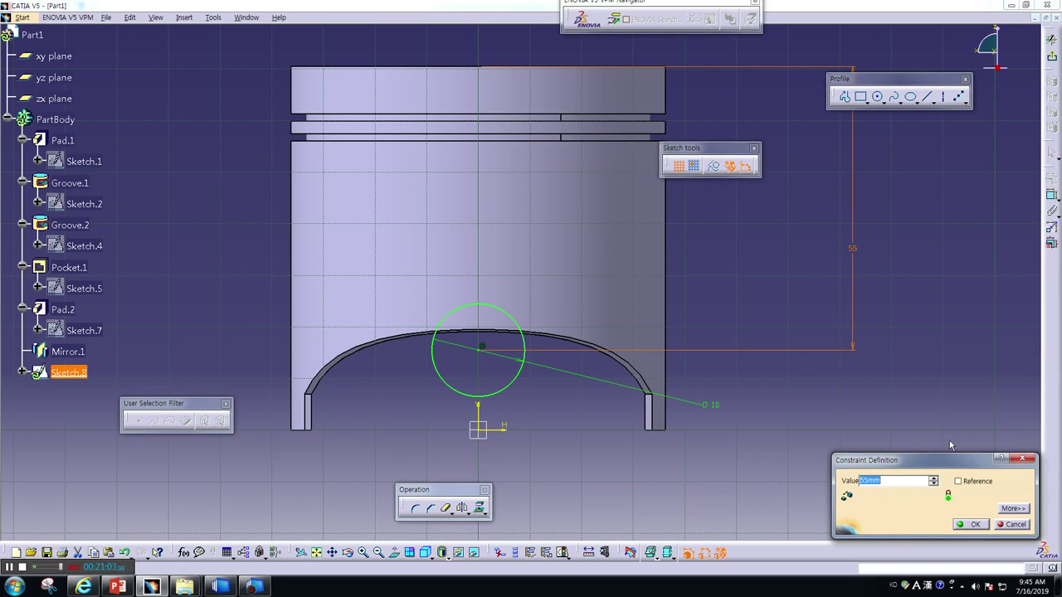
key(Return)
key(ctrl+z)
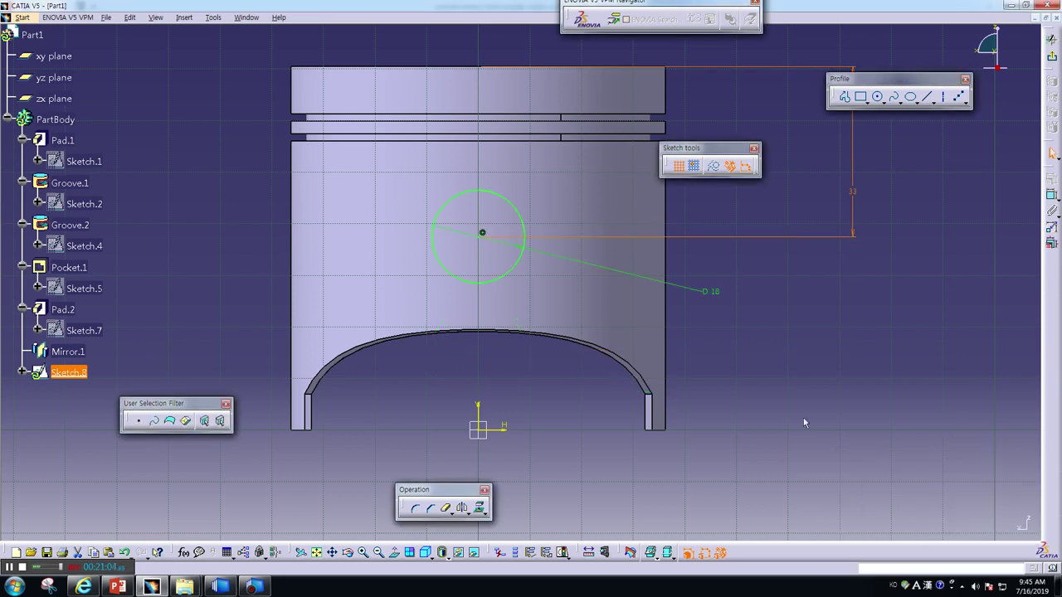
click(750, 423)
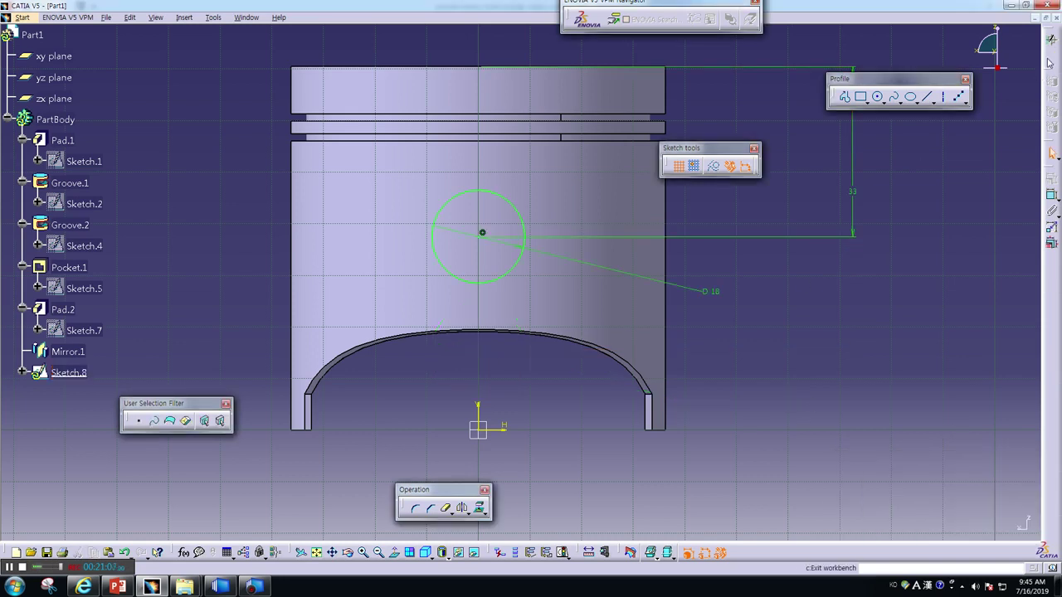
click(1050, 56)
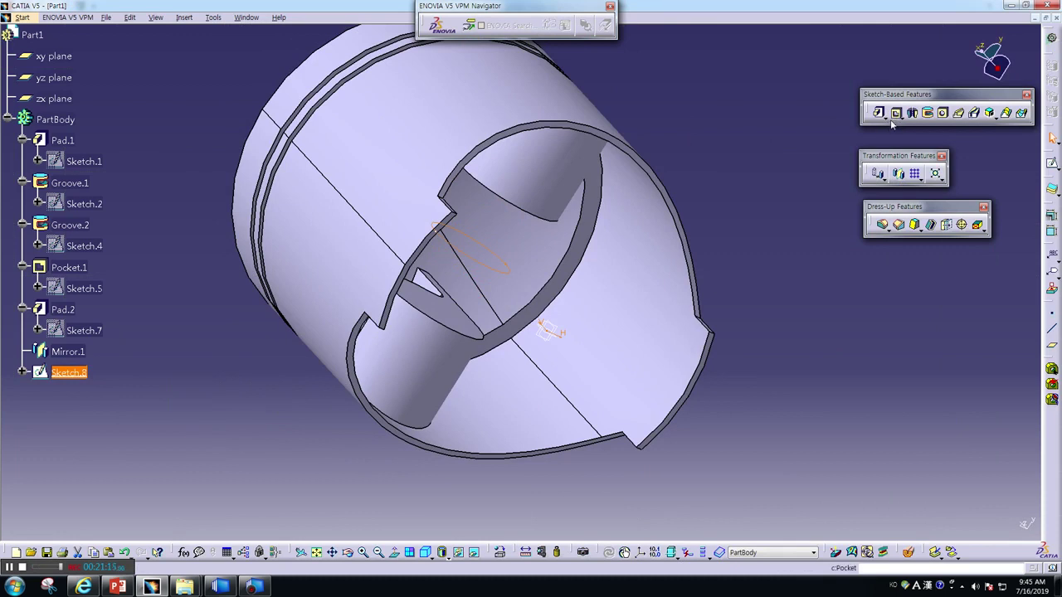
Pocket Sketch.8 with the second limit set to cut through both sides
click(896, 112)
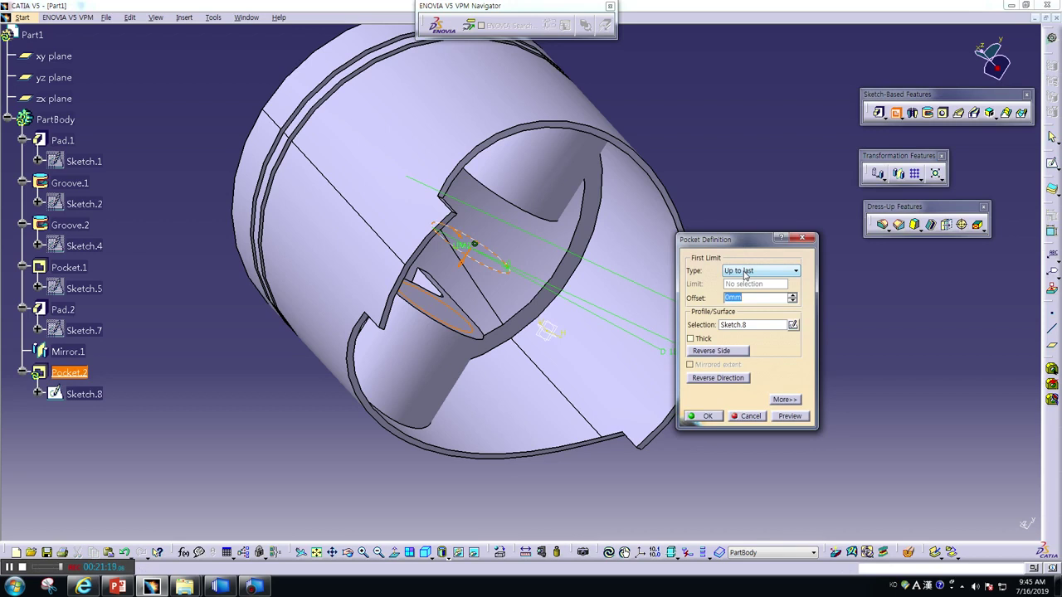
click(785, 400)
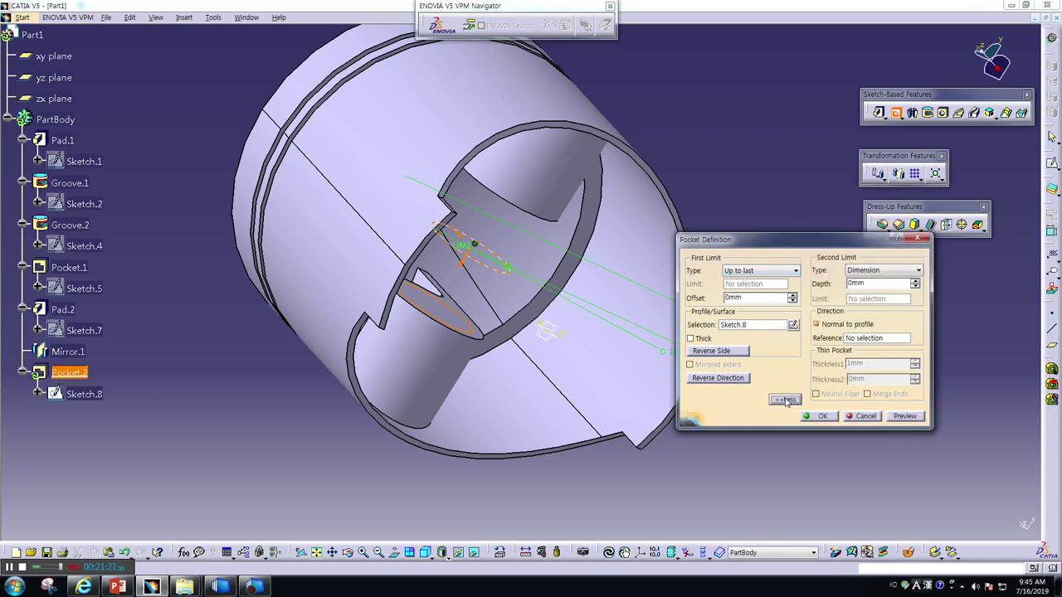
click(855, 272)
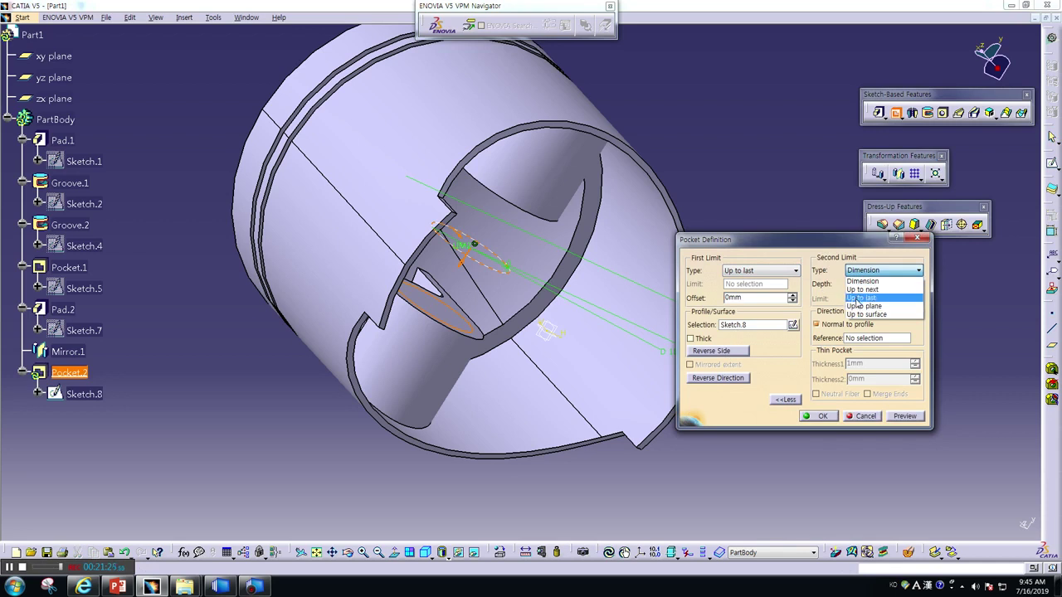
click(860, 297)
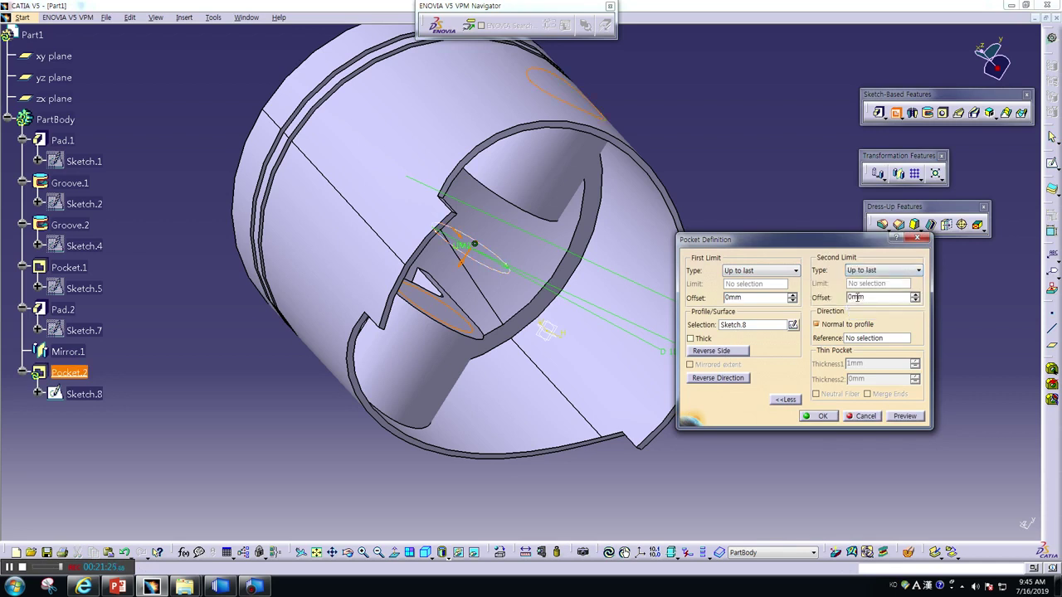
click(901, 417)
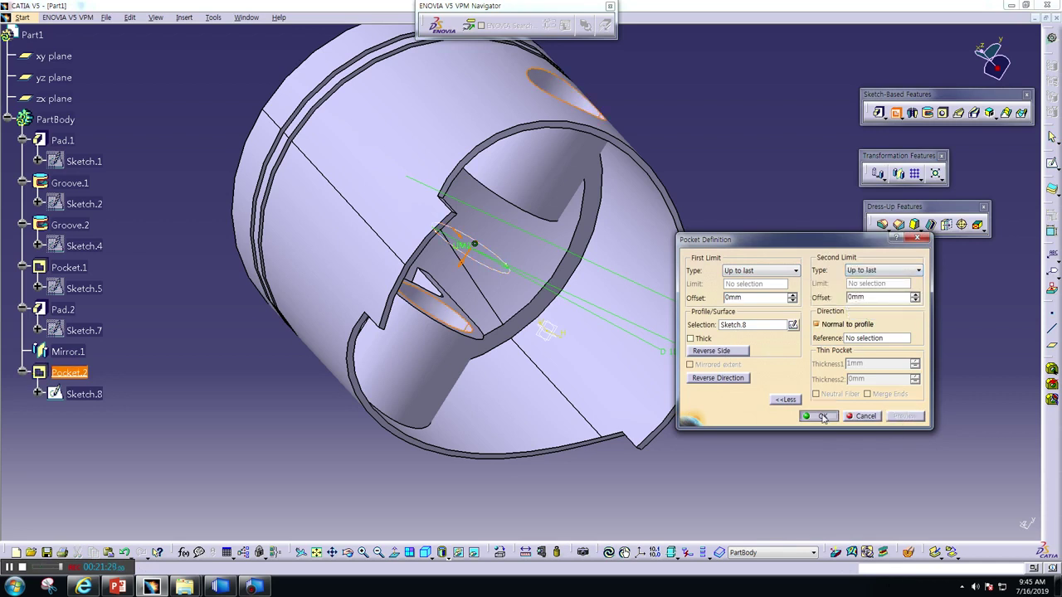
click(820, 416)
Orbit and pan the piston to view the new pin hole from outside
mouse_move(694, 219)
middle_down()
mouse_move(700, 198)
mouse_move(699, 366)
middle_up()
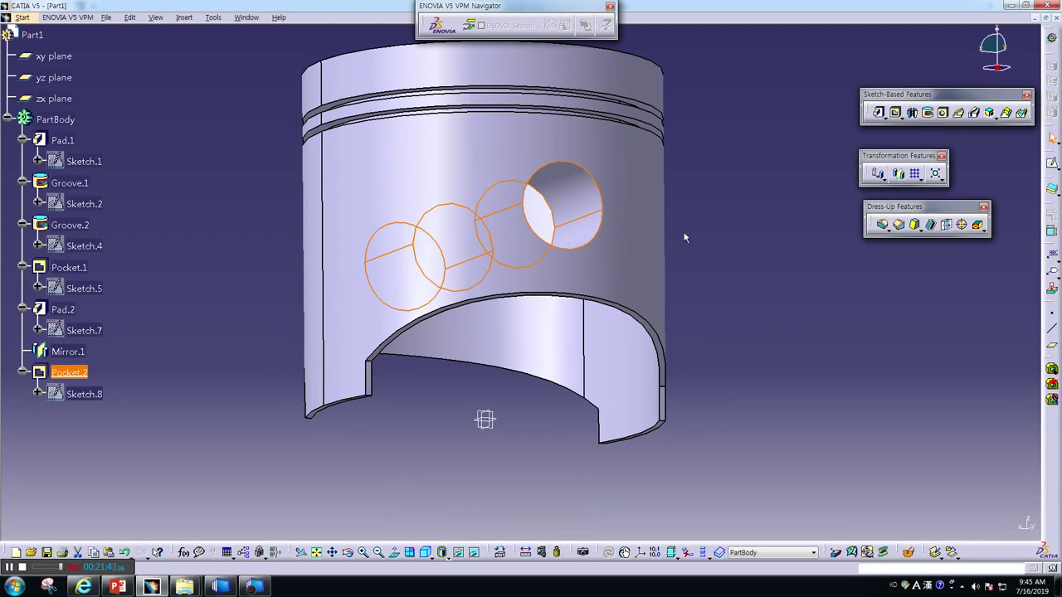
mouse_move(717, 193)
middle_down()
mouse_move(647, 308)
mouse_move(702, 225)
mouse_move(666, 178)
mouse_move(721, 282)
mouse_move(643, 362)
mouse_move(675, 332)
mouse_move(666, 277)
middle_up()
middle_drag(751, 228, 695, 275)
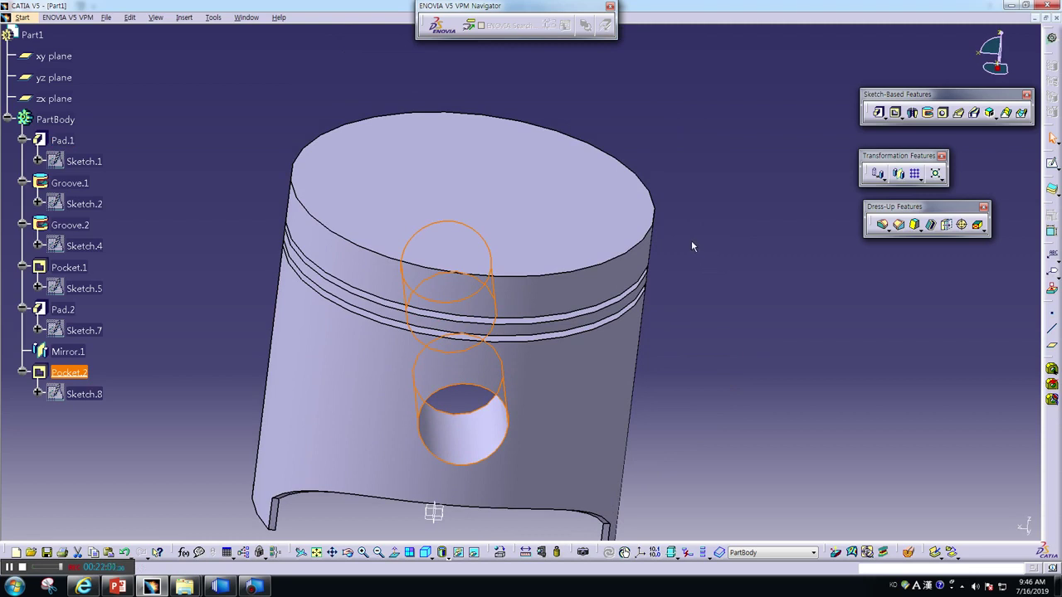
Insert a new body and start a sketch on the piston's top face
click(179, 96)
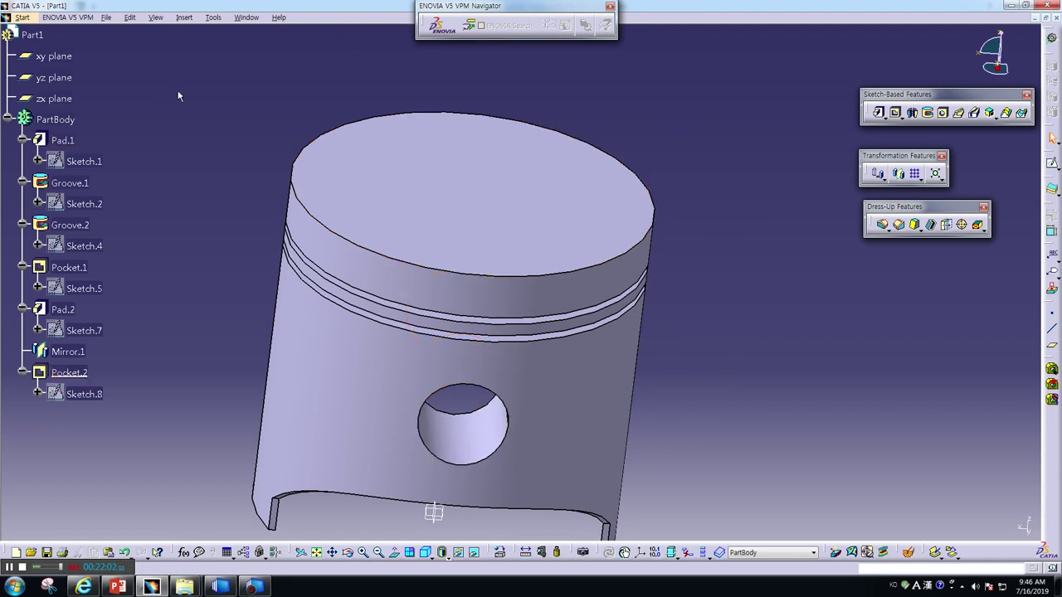
click(183, 17)
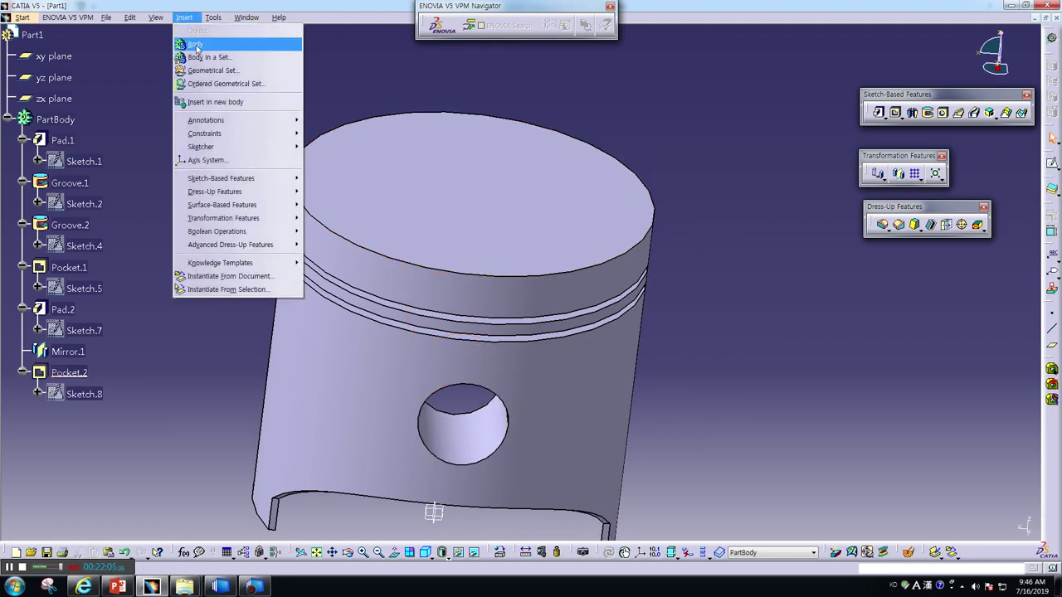
click(197, 45)
click(615, 318)
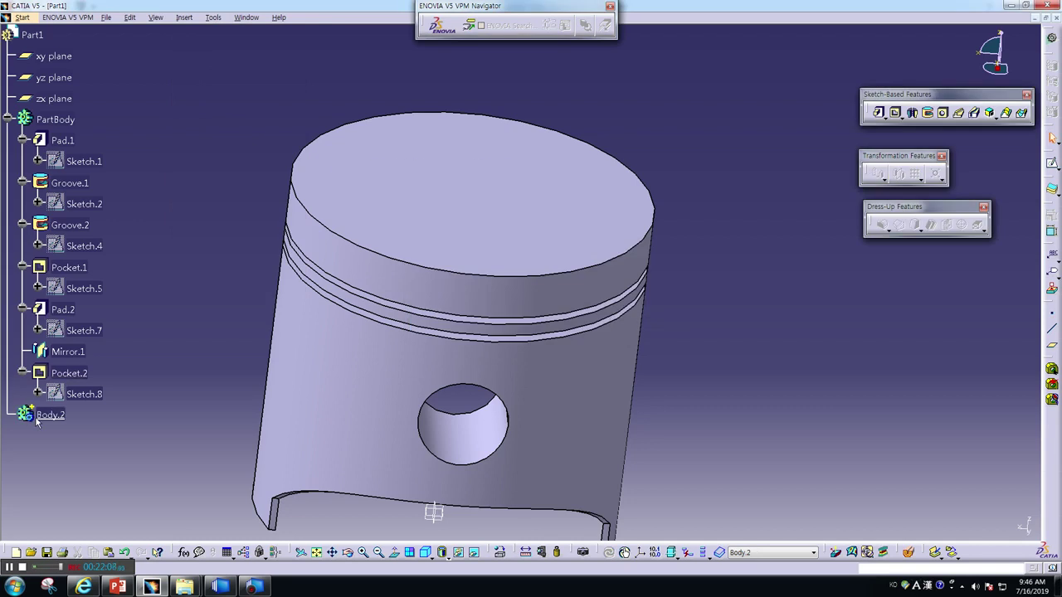
click(489, 189)
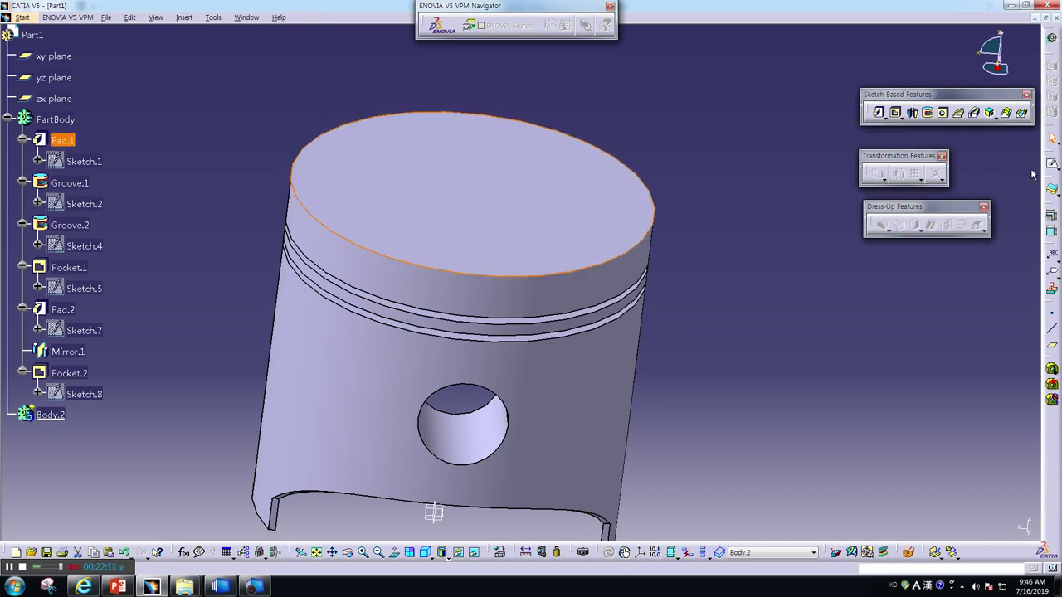
click(1052, 165)
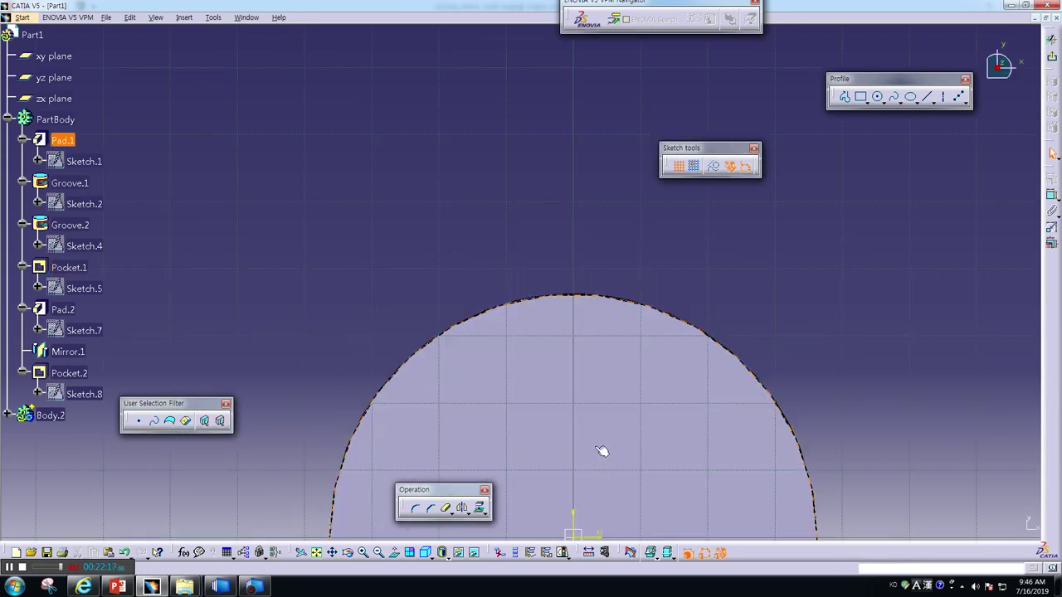
middle_drag(600, 453, 547, 319)
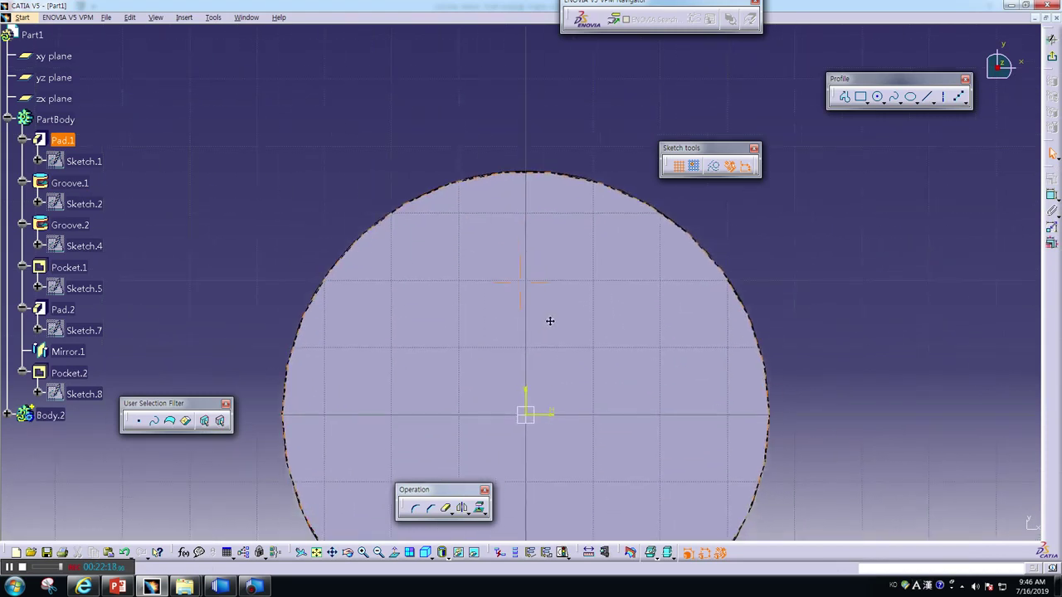
Draw a circle above the origin and dimension its diameter to 38 mm
click(877, 97)
click(523, 274)
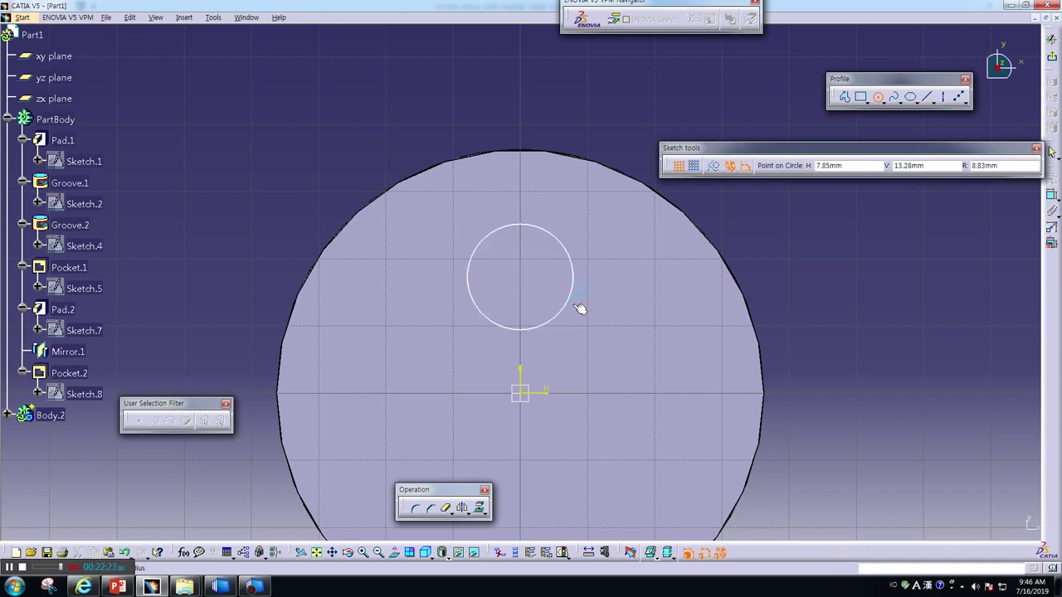
click(601, 331)
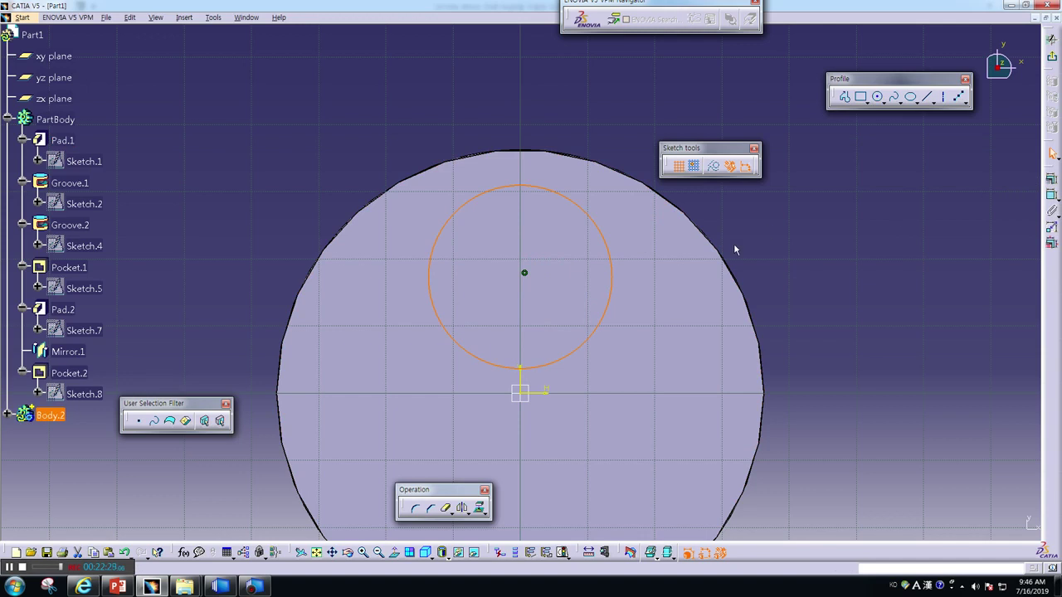
click(1051, 195)
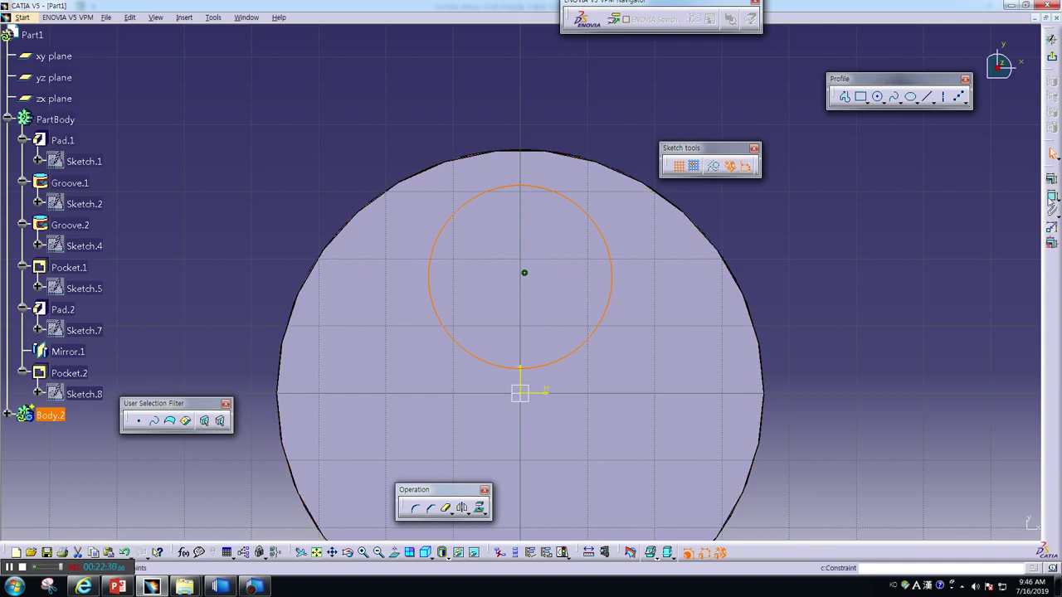
click(750, 222)
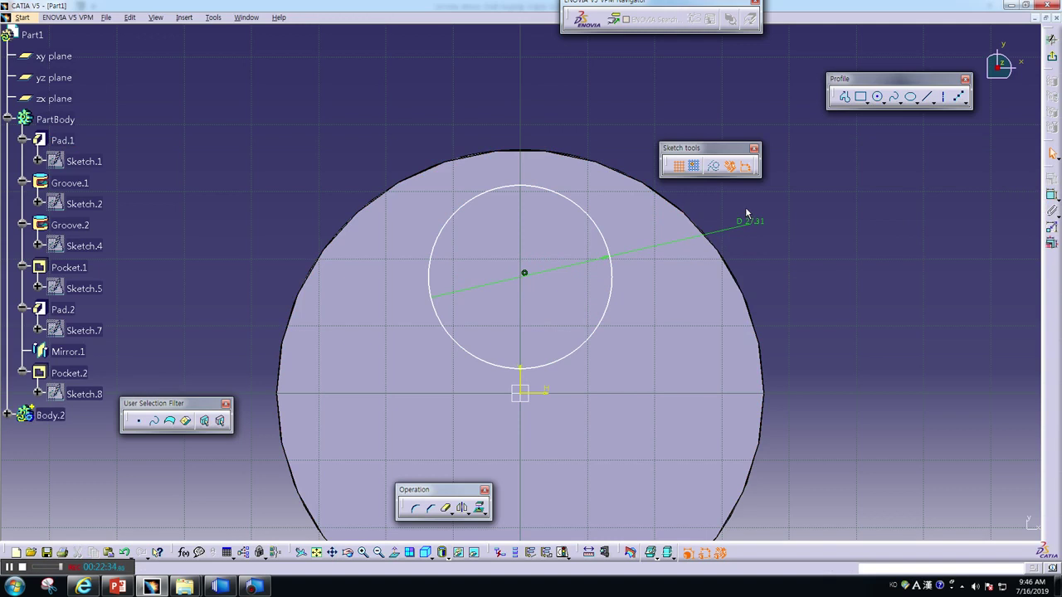
double_click(748, 220)
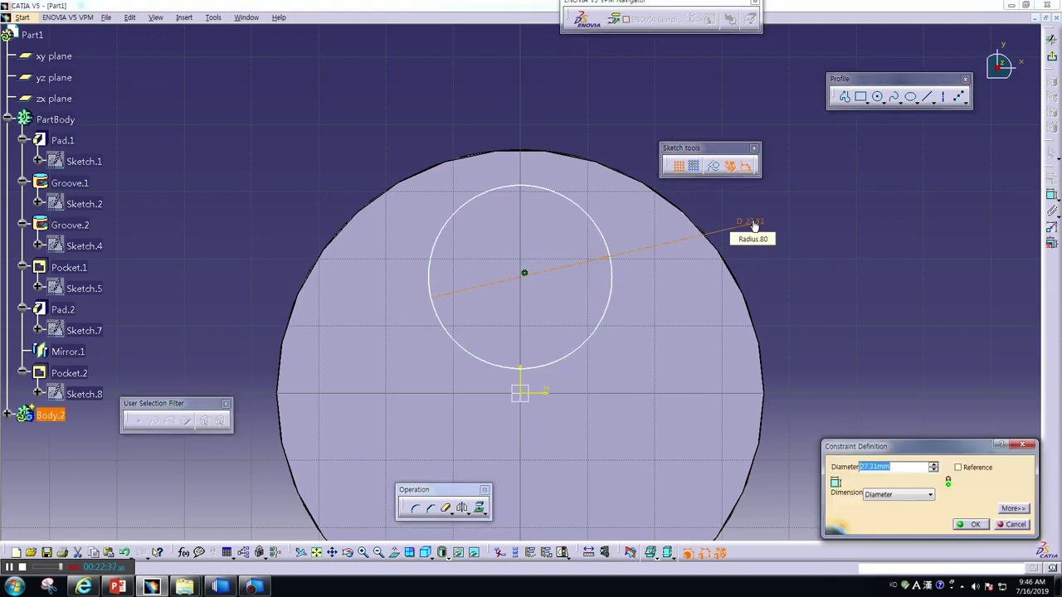
text(3)
text(8)
key(Return)
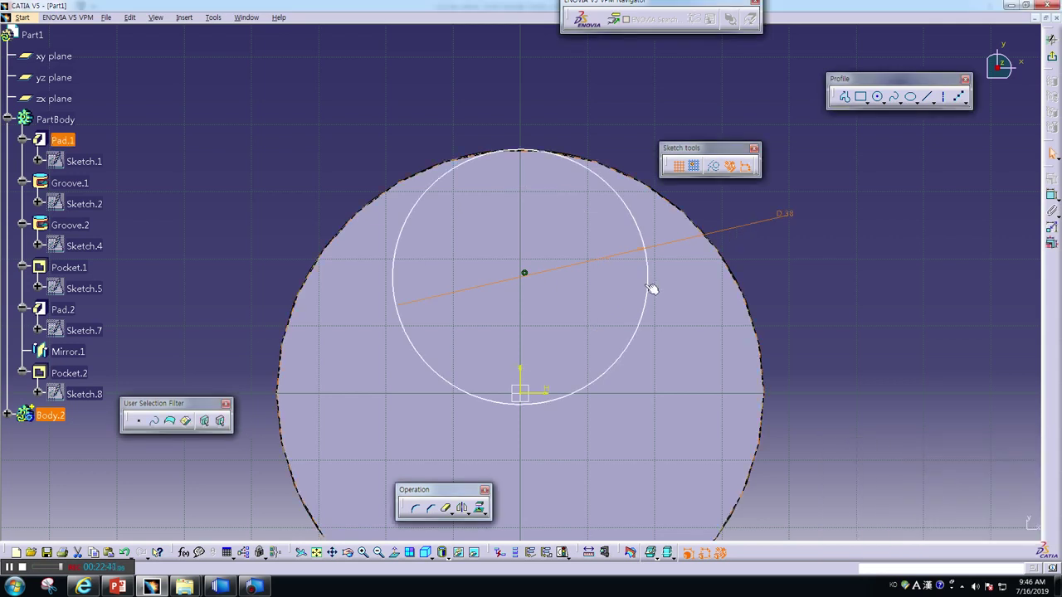
Position the circle's centre 12 mm above the horizontal axis
mouse_move(571, 397)
mouse_down()
mouse_move(571, 417)
mouse_move(587, 428)
mouse_up()
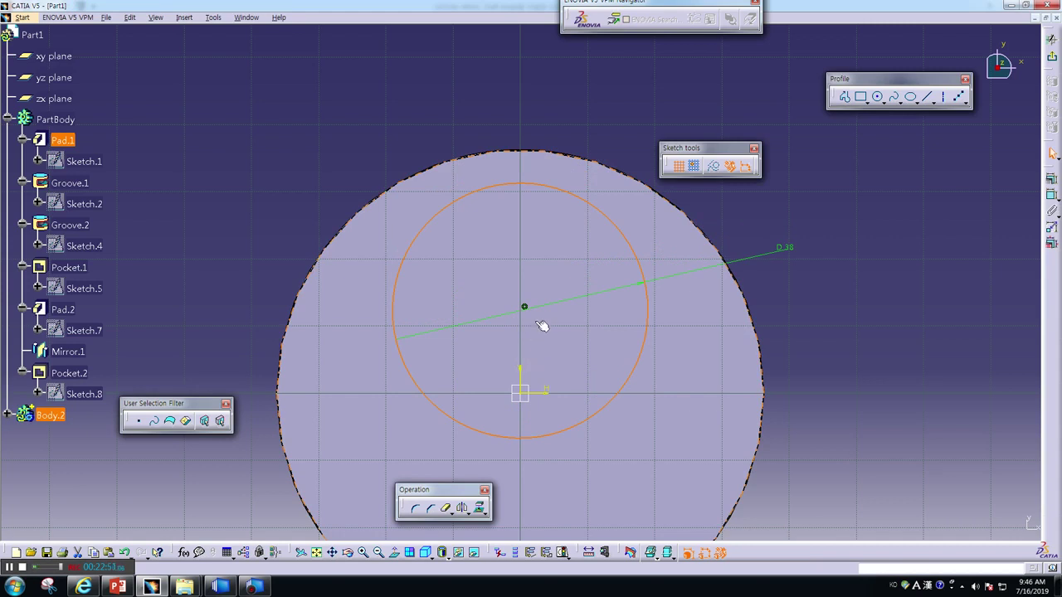
click(523, 310)
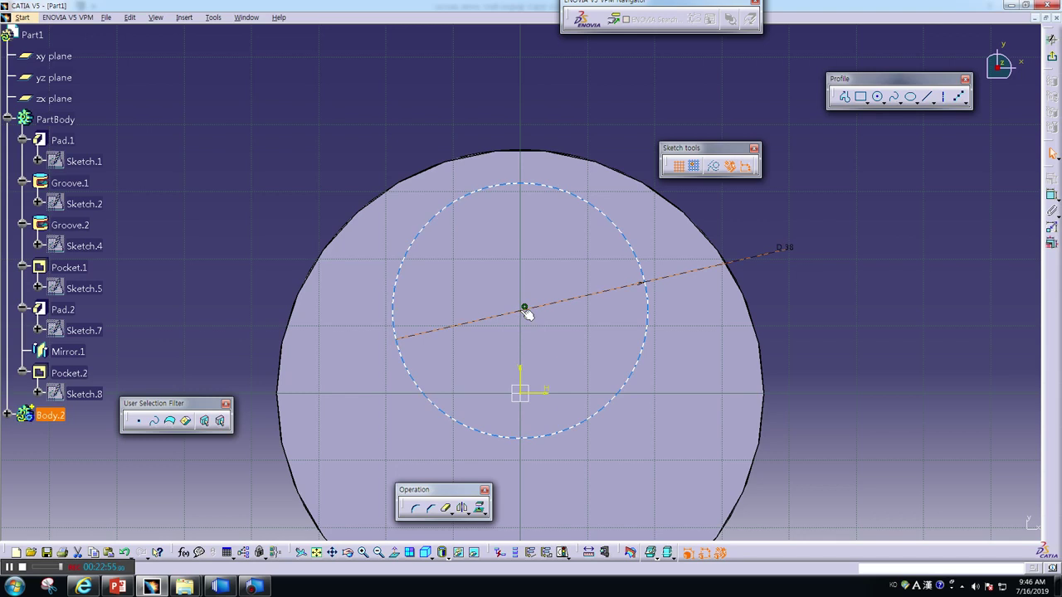
key(Escape)
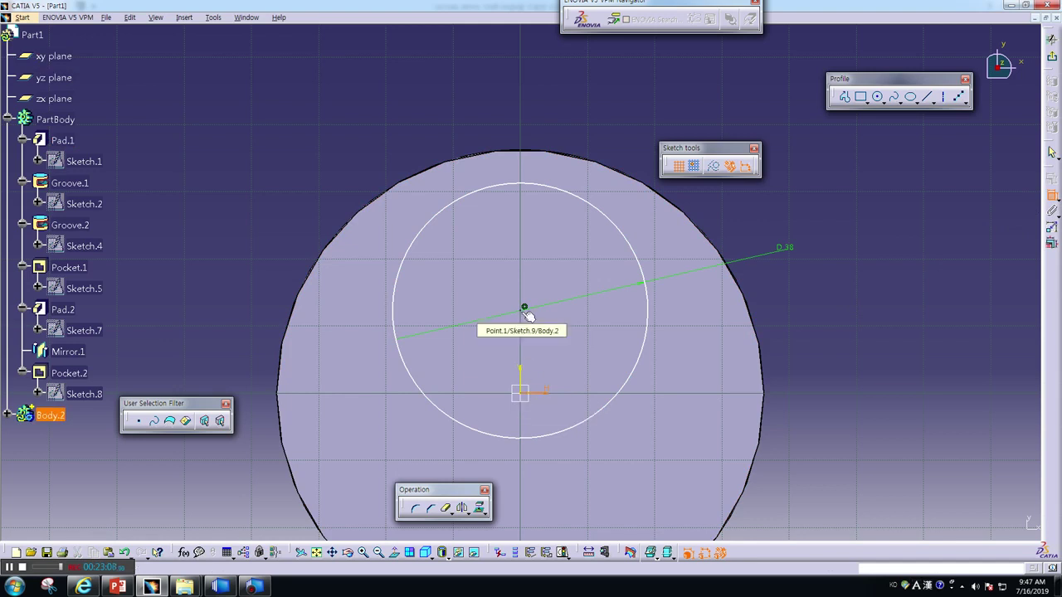
click(524, 309)
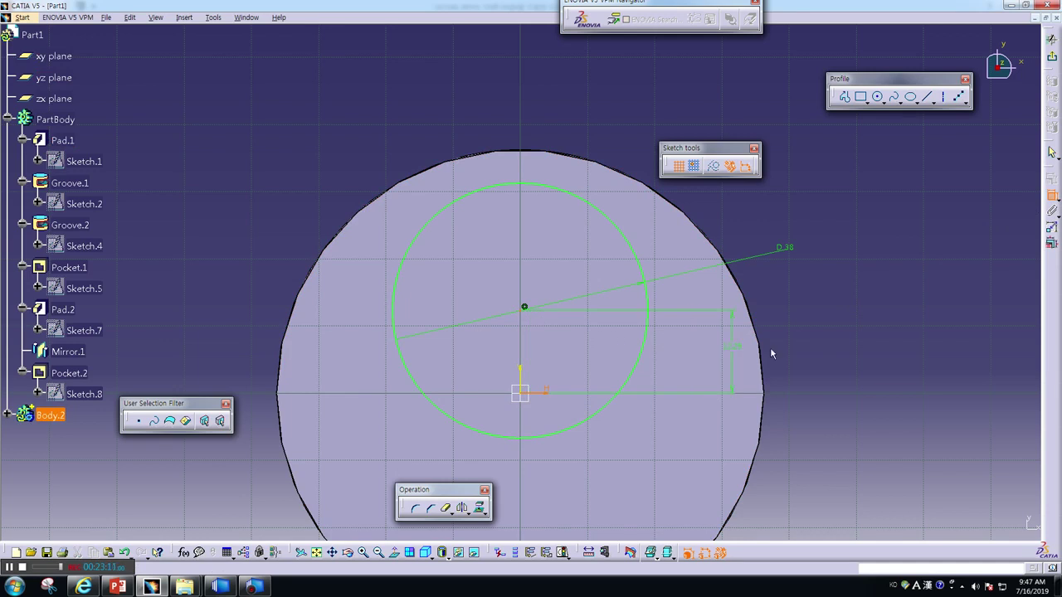
double_click(827, 351)
text(12)
key(Return)
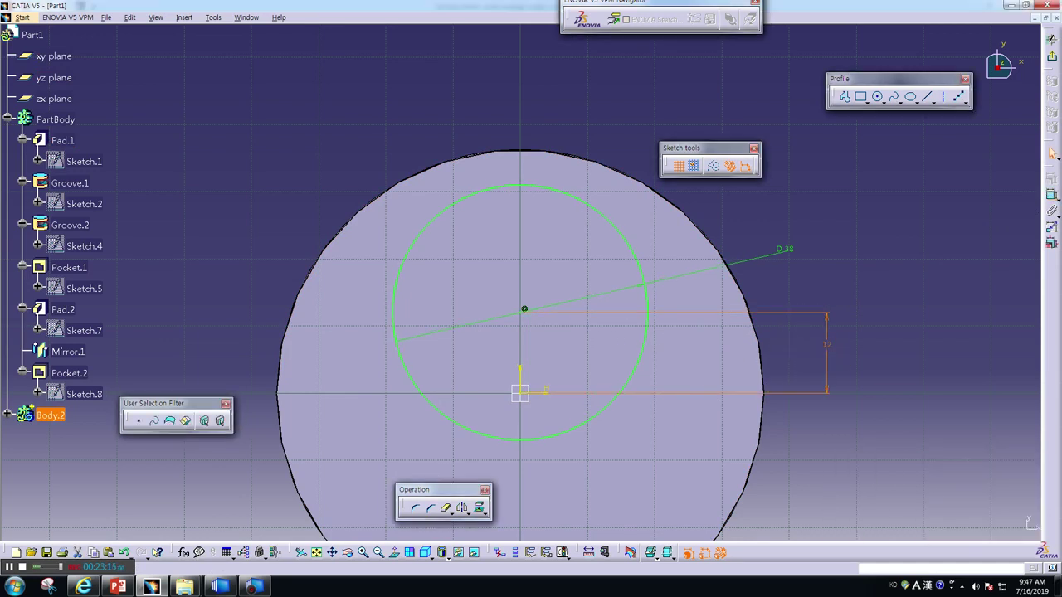
Draw a horizontal line through the circle's centre, trim away the lower arc, and exit the sketch
click(928, 97)
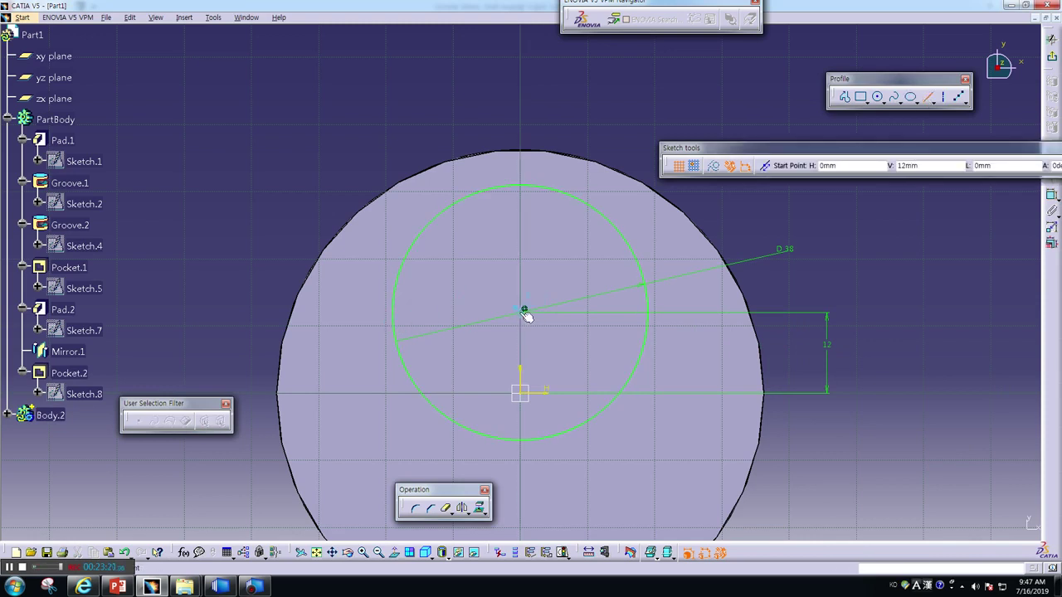
click(395, 314)
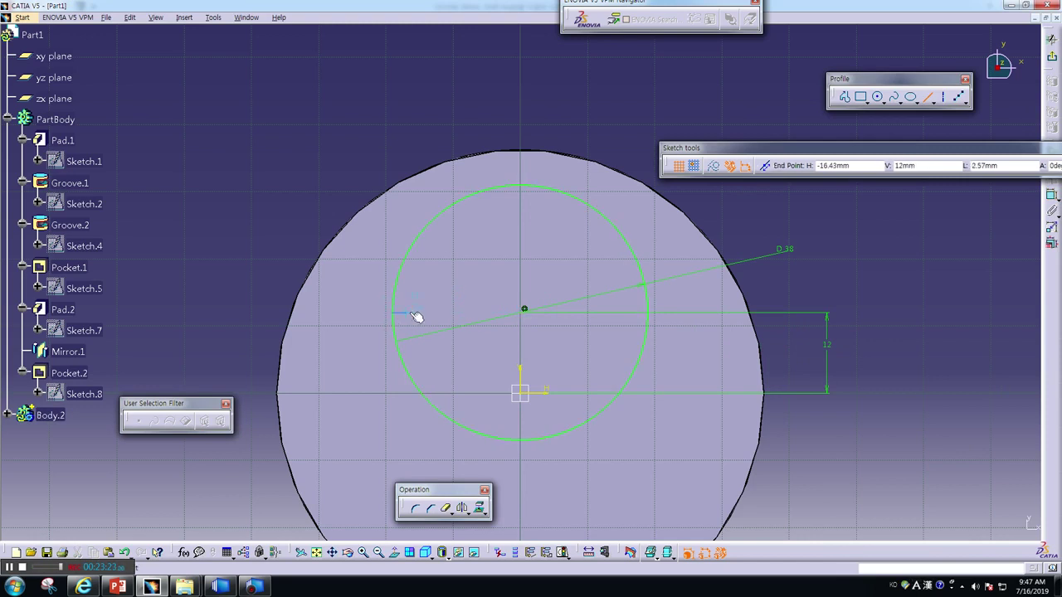
click(651, 311)
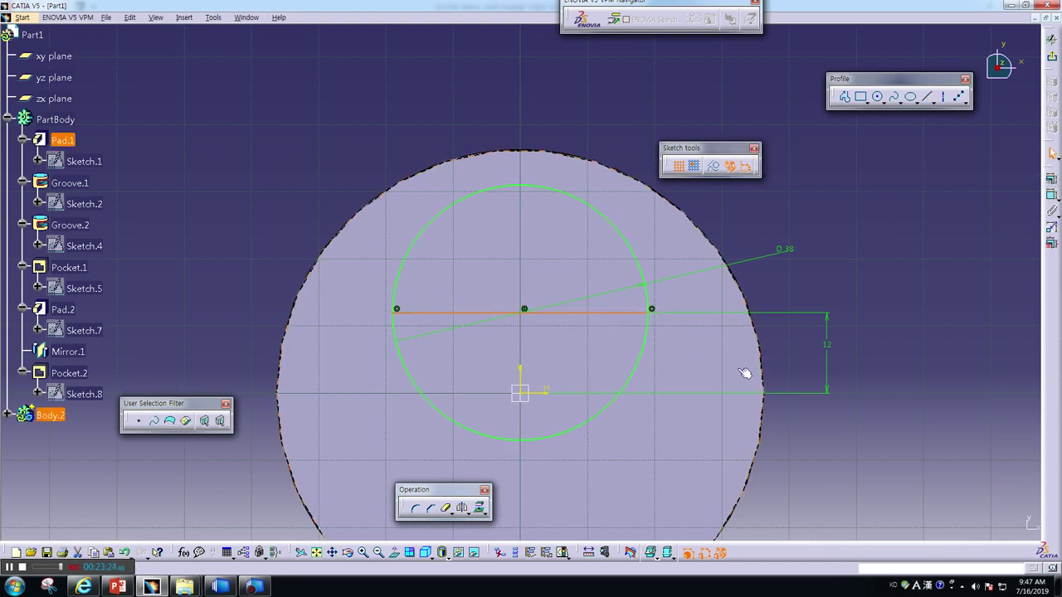
click(481, 313)
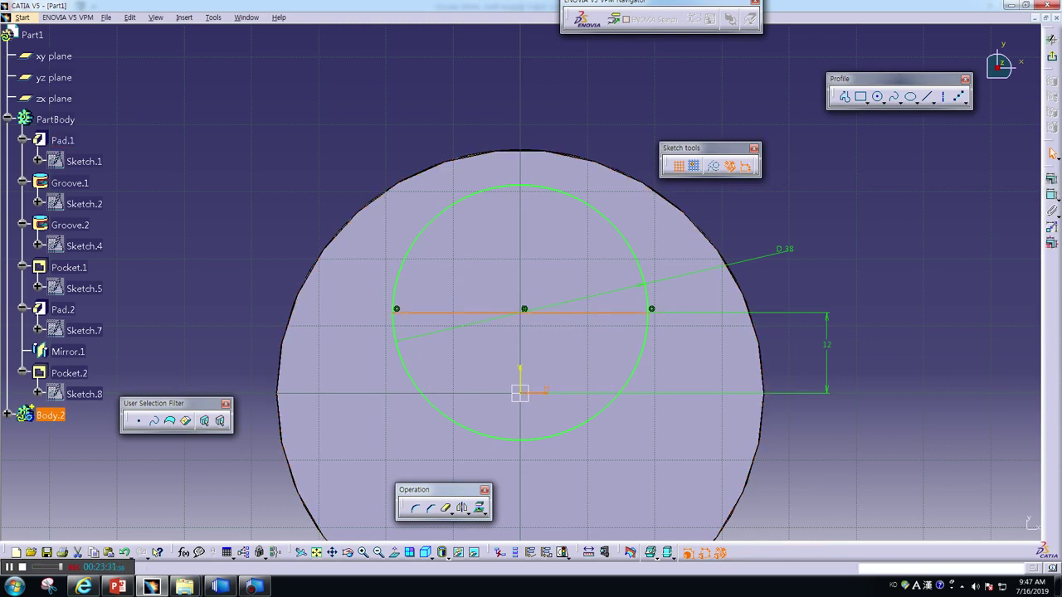
click(1052, 198)
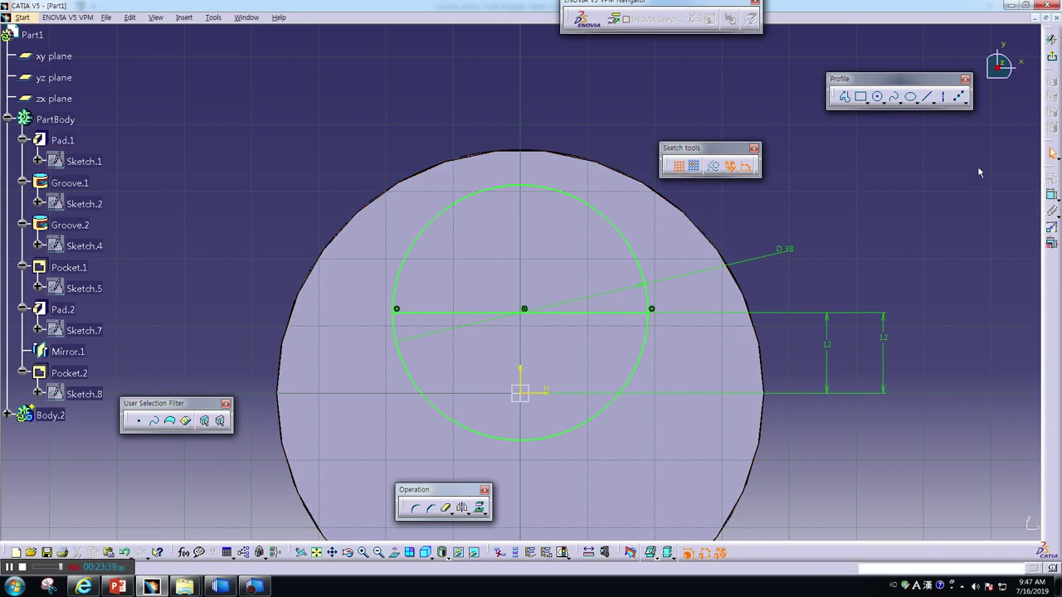
click(447, 510)
click(476, 428)
click(1050, 60)
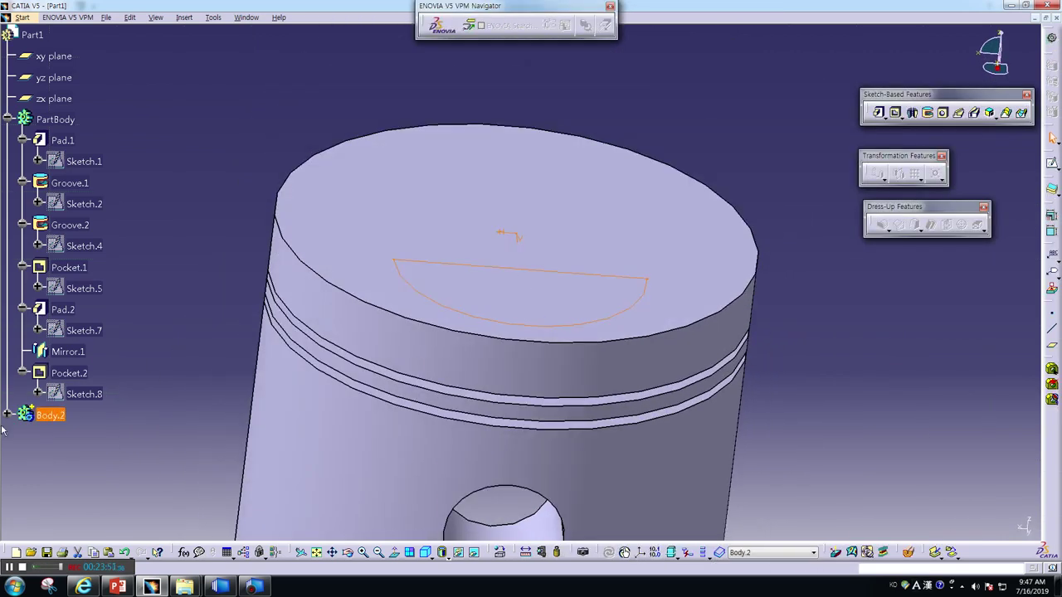
Pad the half-round sketch 3 mm into Pad.4, then view down onto the crown
click(7, 414)
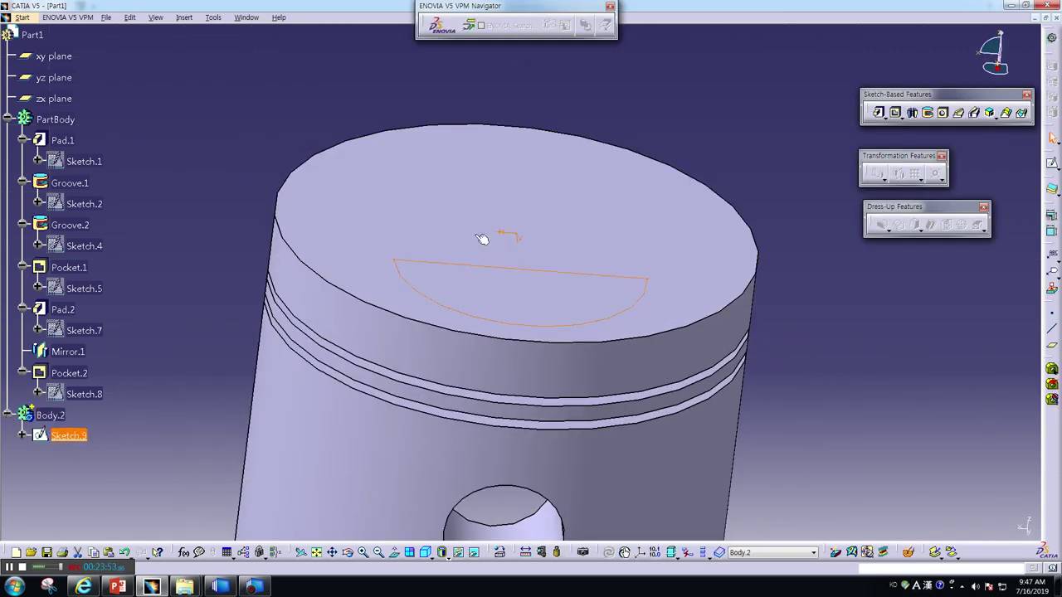
click(880, 114)
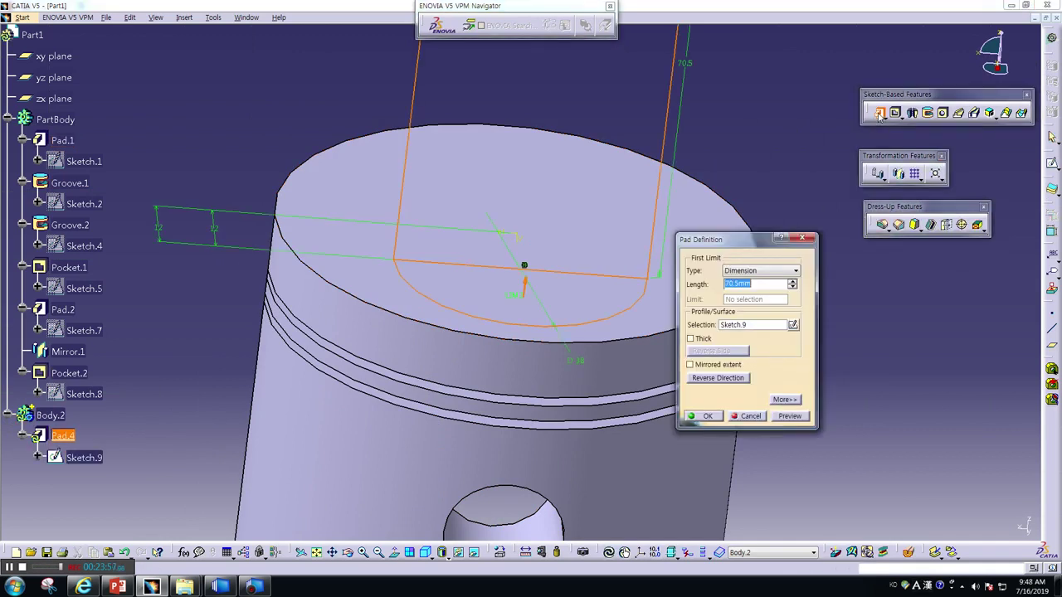
text(3)
key(Return)
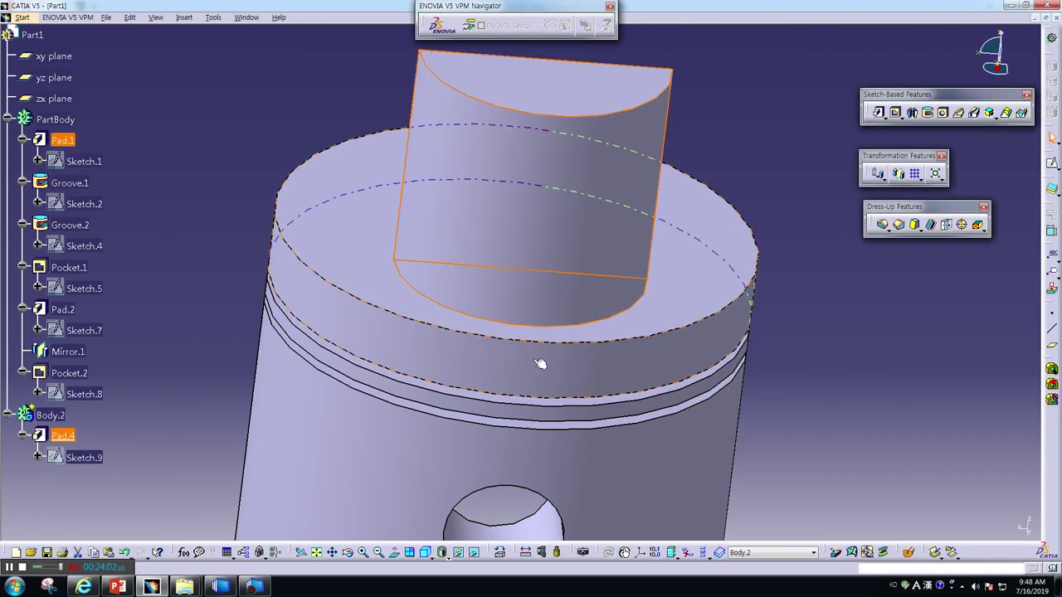
scroll(542, 362, down, 3)
mouse_move(342, 365)
middle_down()
mouse_move(656, 440)
mouse_move(686, 426)
middle_up()
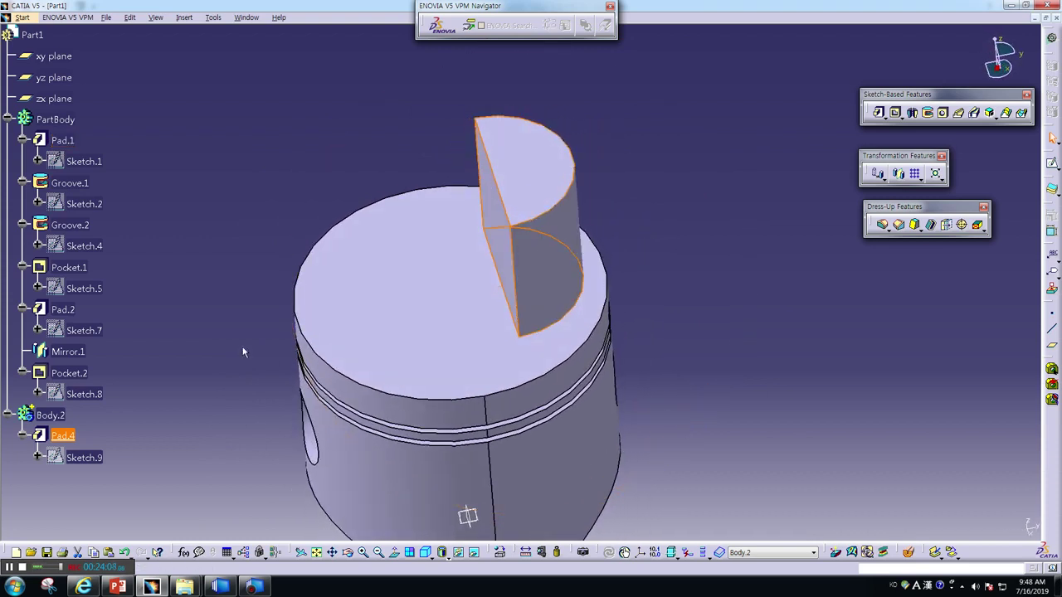
double_click(84, 458)
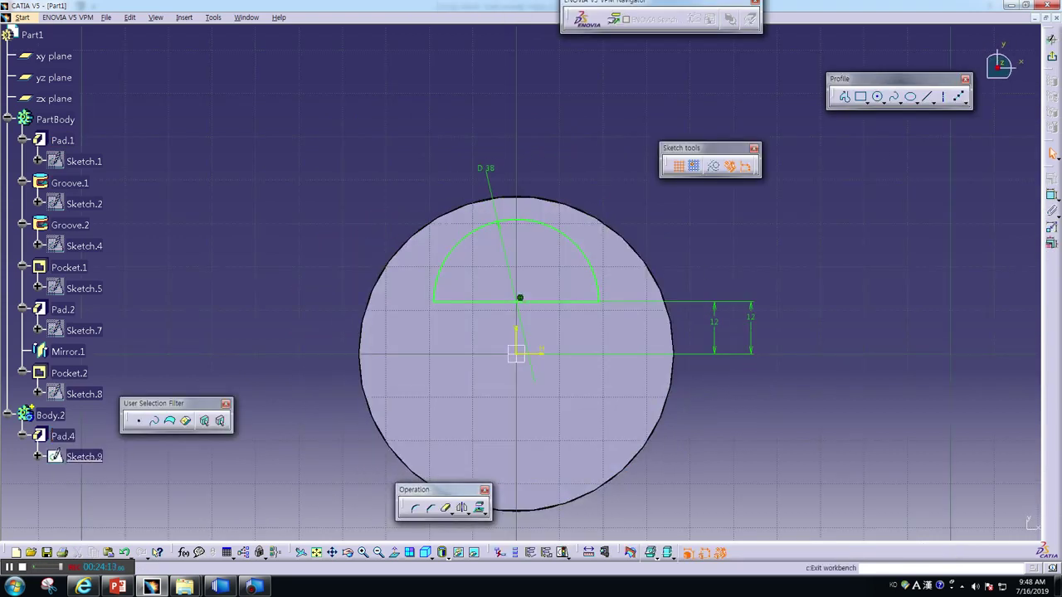
click(930, 98)
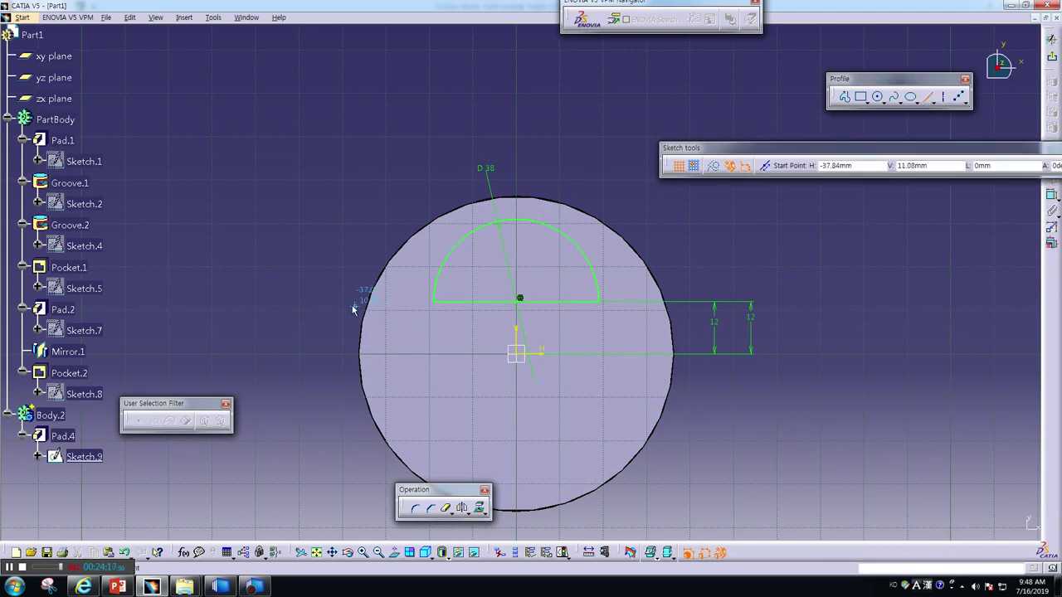
click(320, 301)
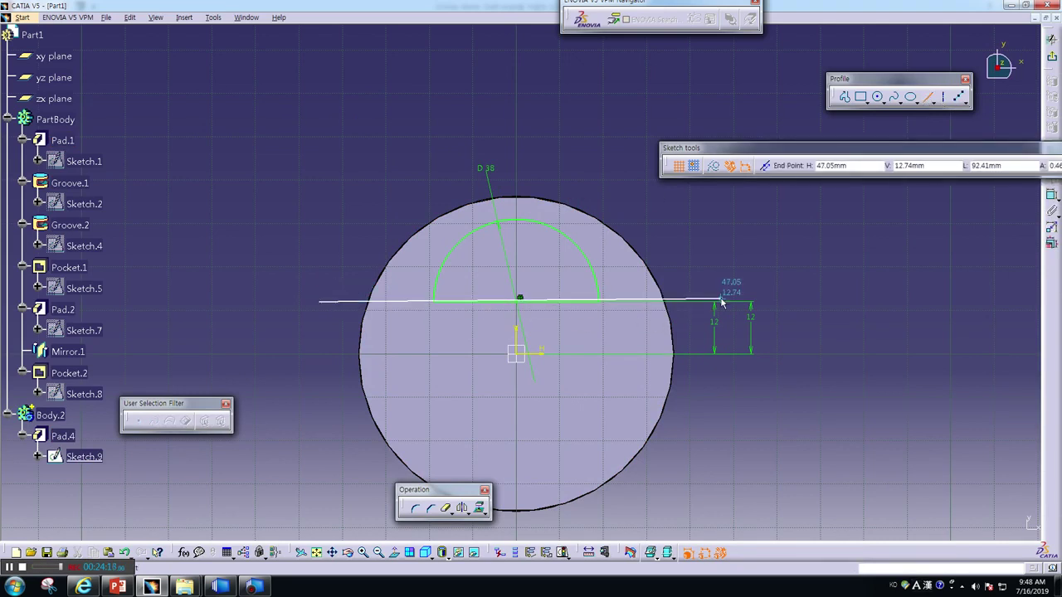
click(717, 302)
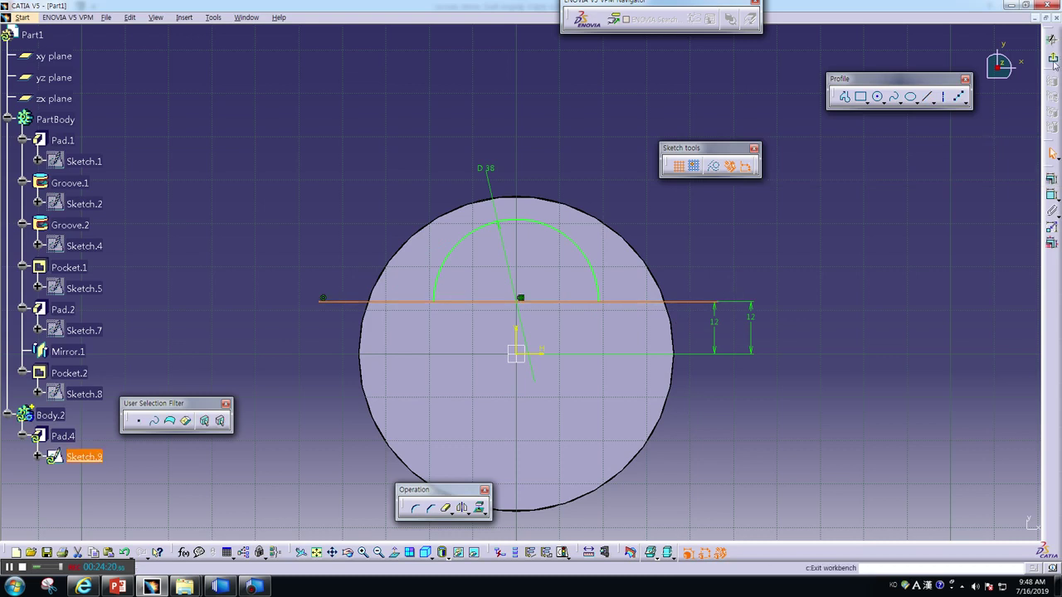
click(1030, 522)
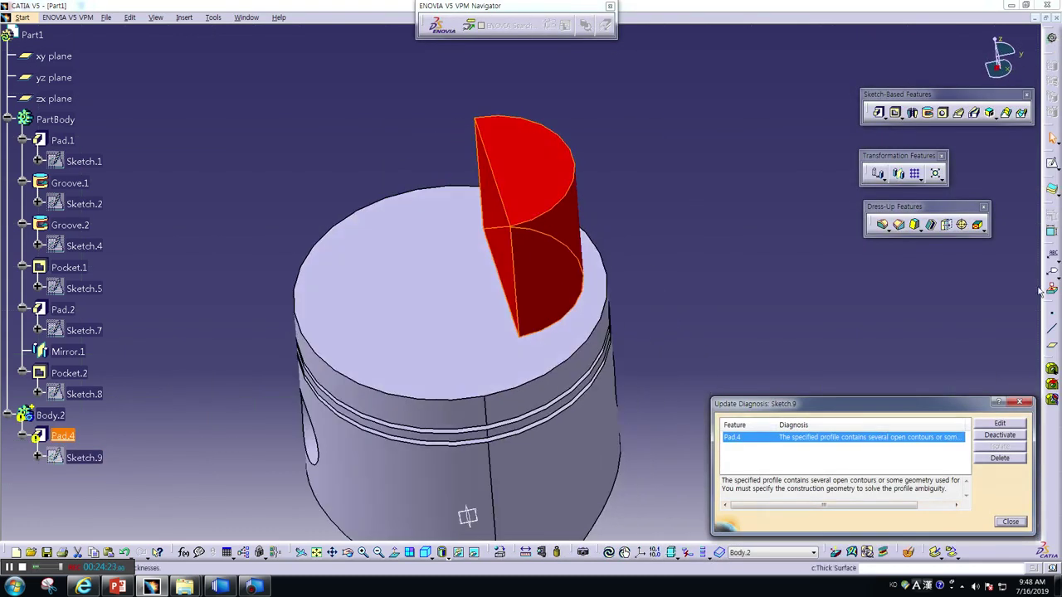
click(1012, 523)
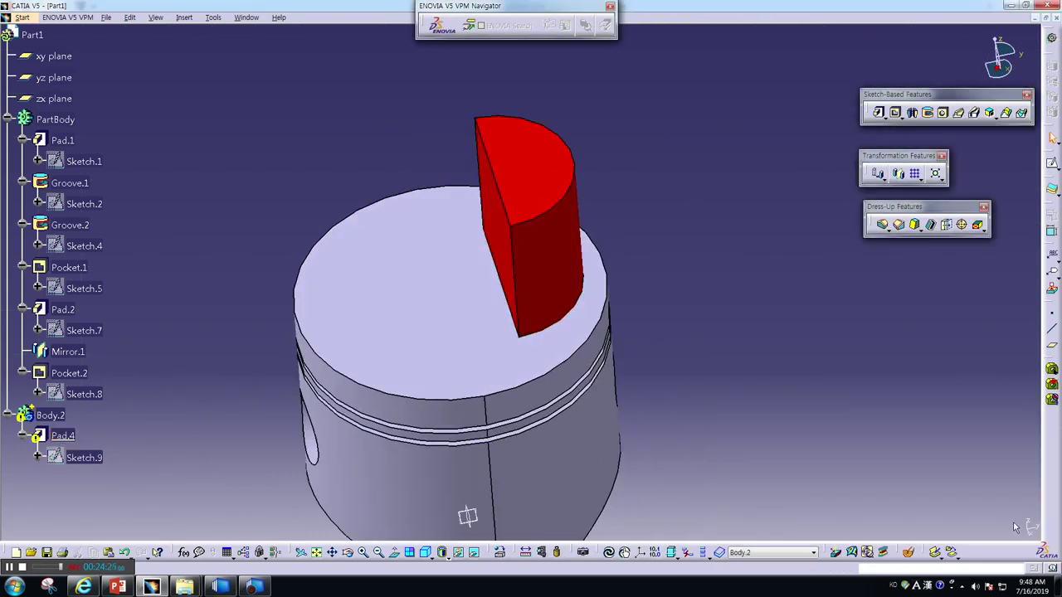
click(124, 554)
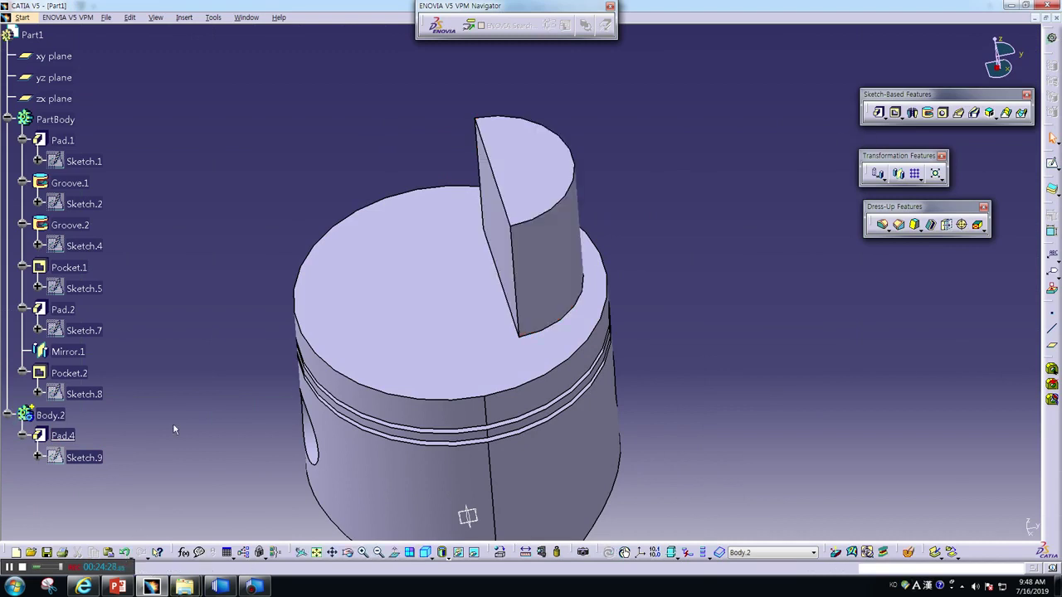
click(357, 253)
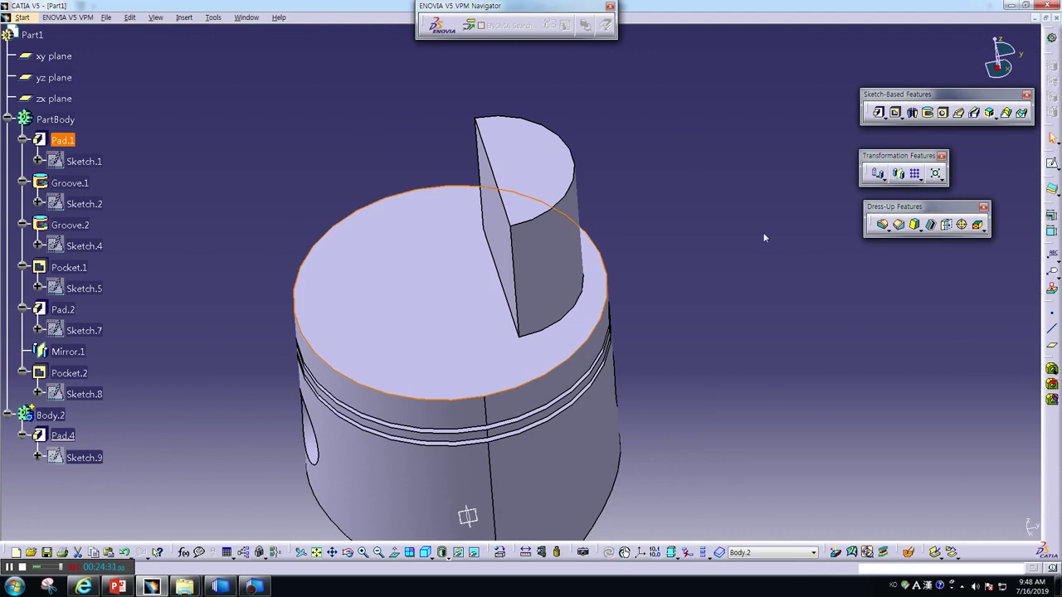
On the crown's top face, sketch a straight line spanning past the half-round shape
click(1052, 163)
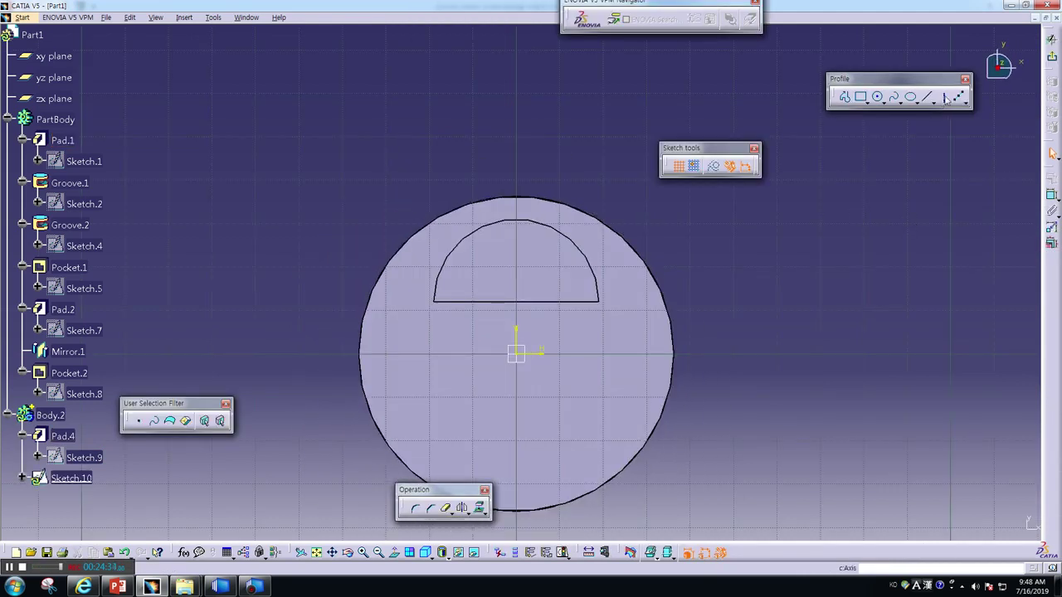
click(928, 97)
click(342, 296)
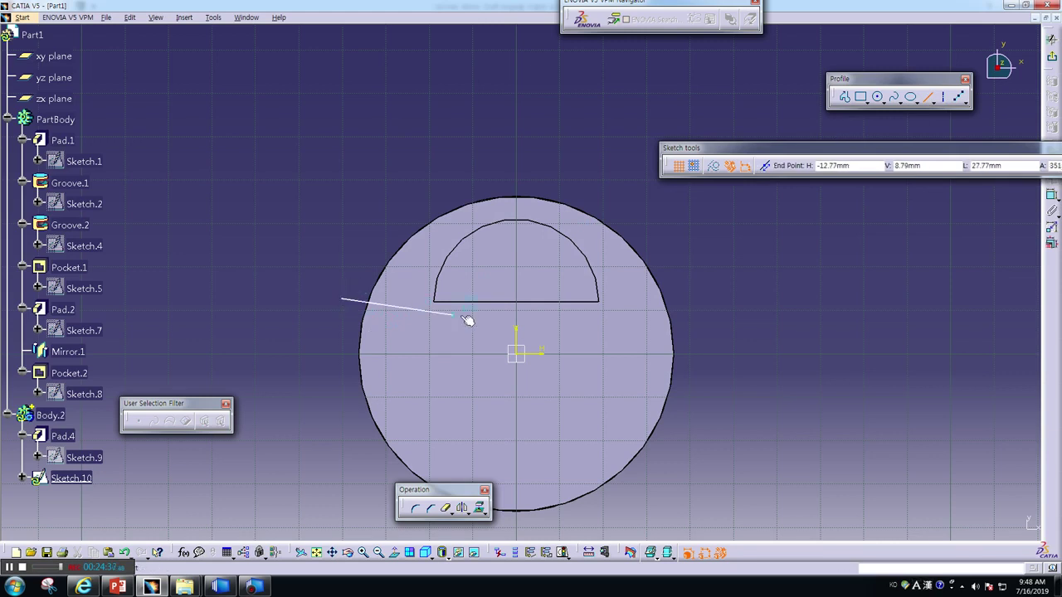
click(701, 297)
Make the line coincident with the half-round's flat edge and exit the sketch
ctrl+click(550, 302)
click(1051, 193)
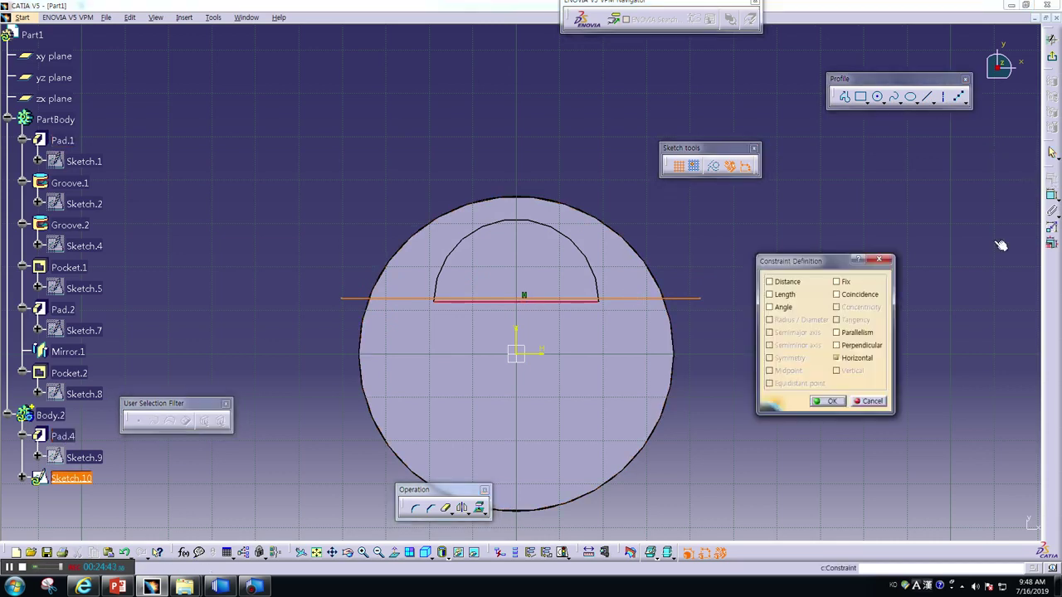
click(836, 295)
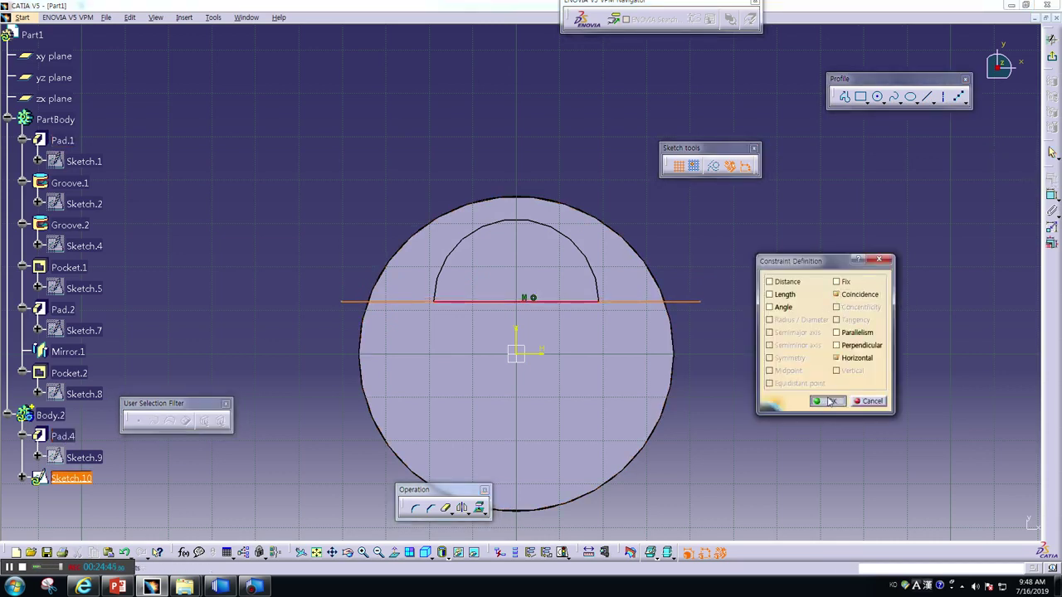
click(832, 402)
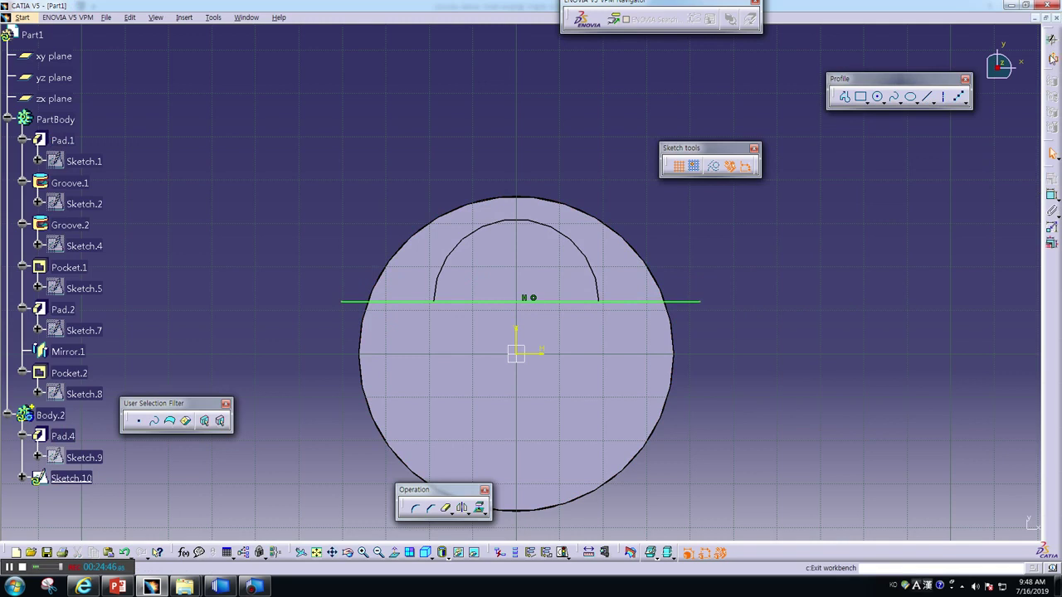
click(1052, 58)
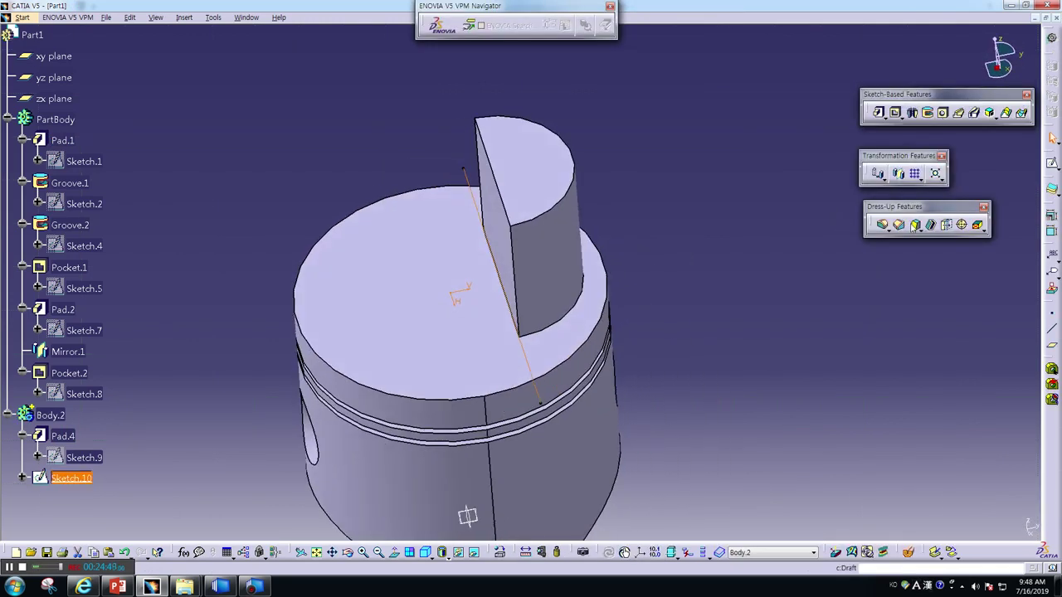
Rotate the half-round body 45 degrees about Sketch.10's line as Rotate.1
click(902, 180)
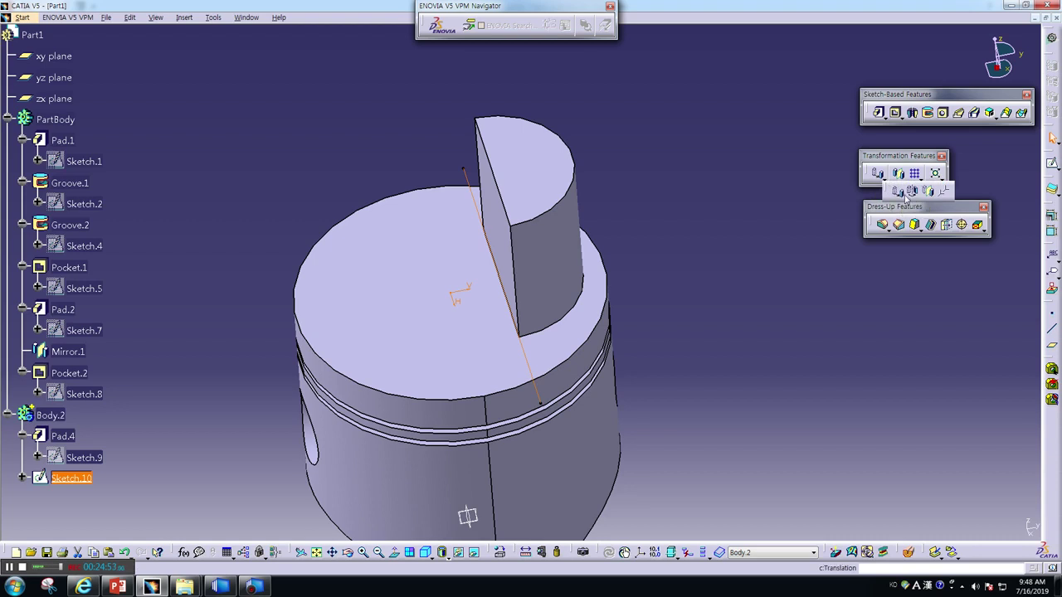
click(913, 193)
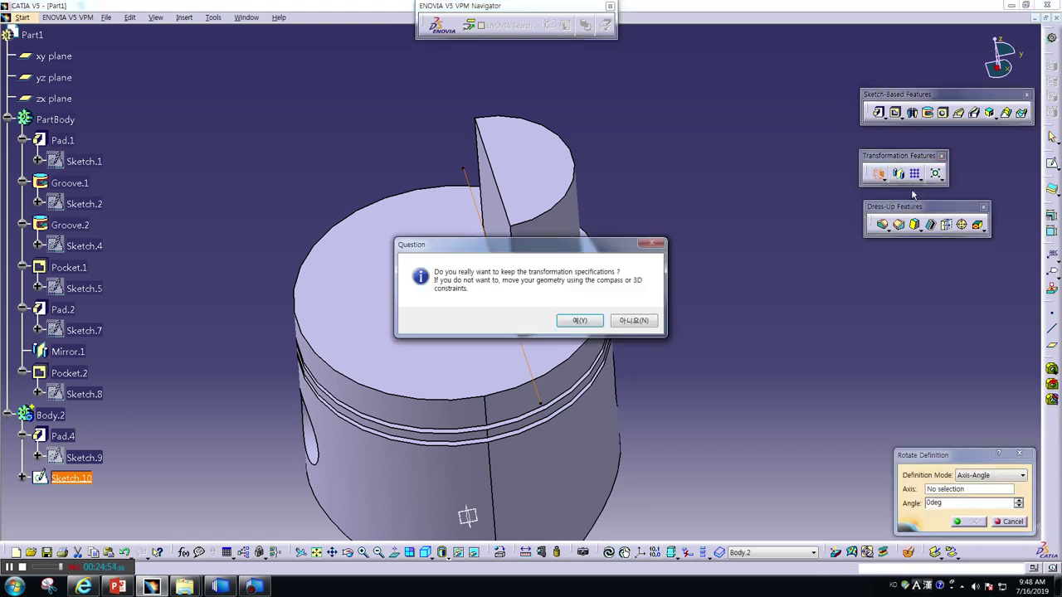
click(594, 321)
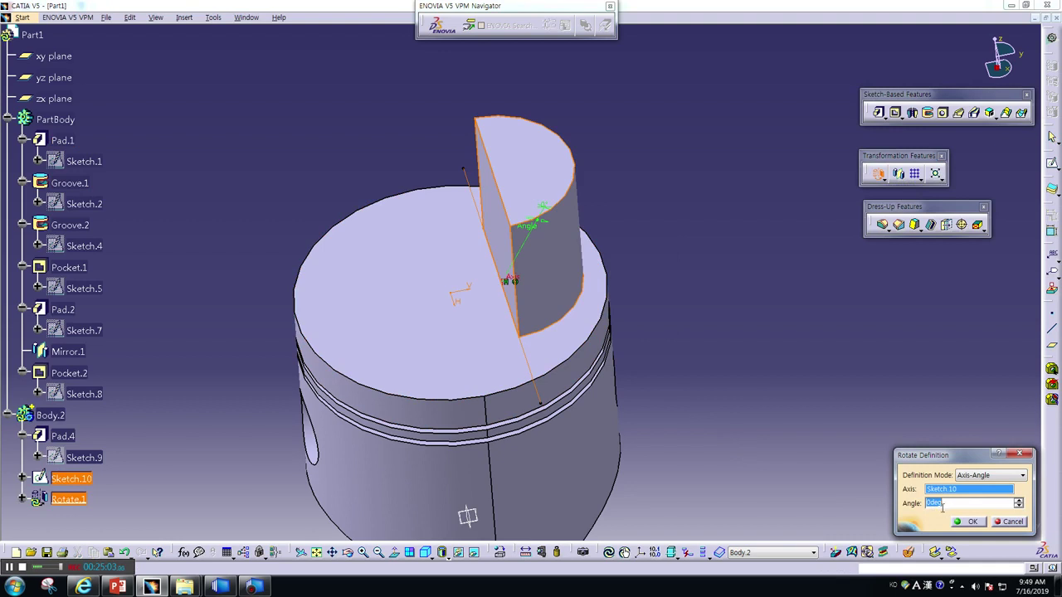
text(45)
key(Return)
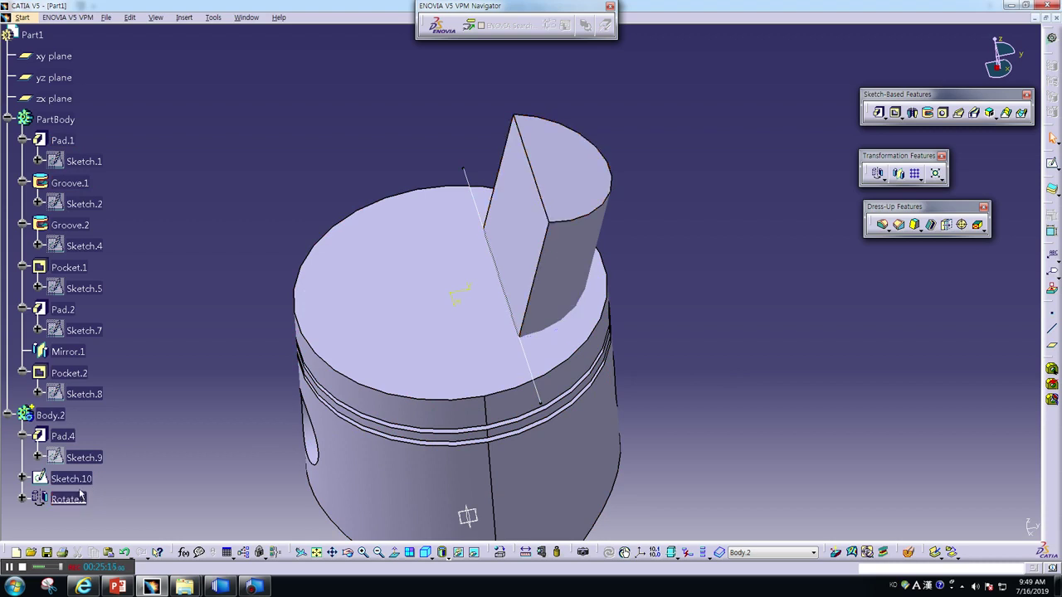
Remove Body.2 from the piston as Remove.1, then orbit to inspect the crown recess
right_click(53, 417)
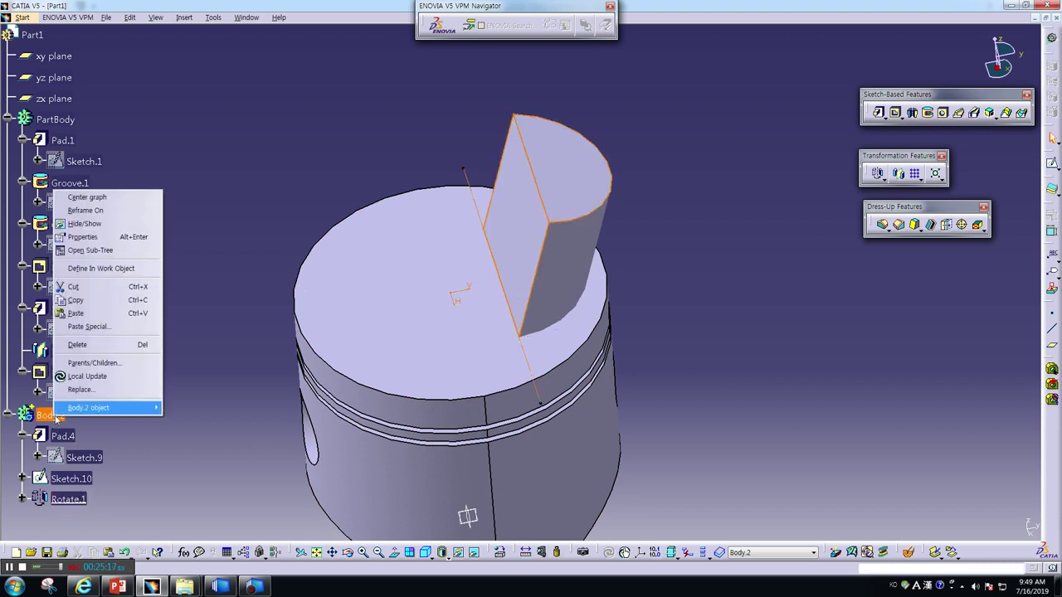
mouse_move(99, 408)
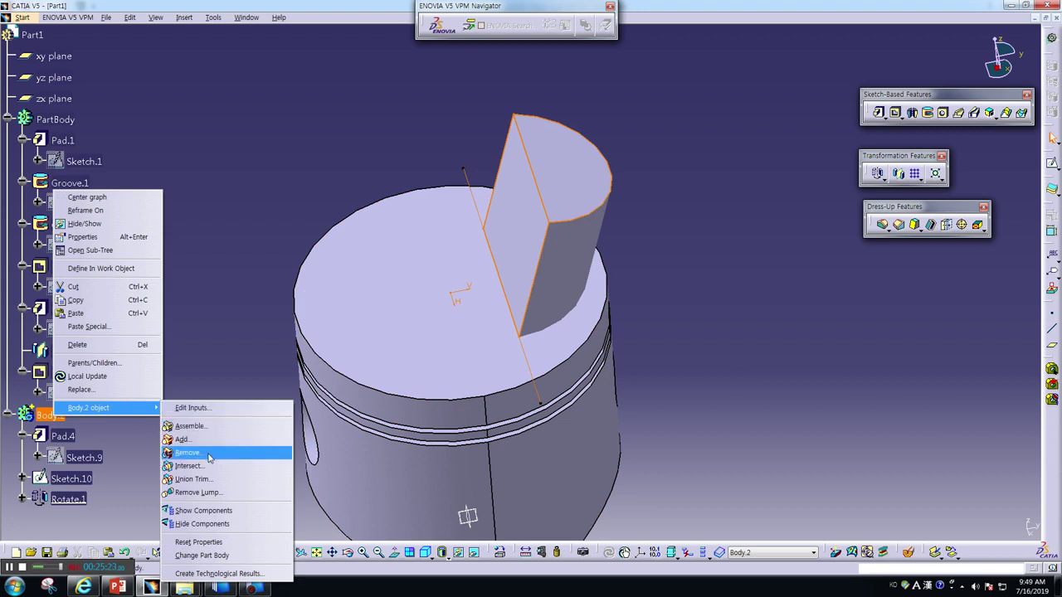
click(208, 455)
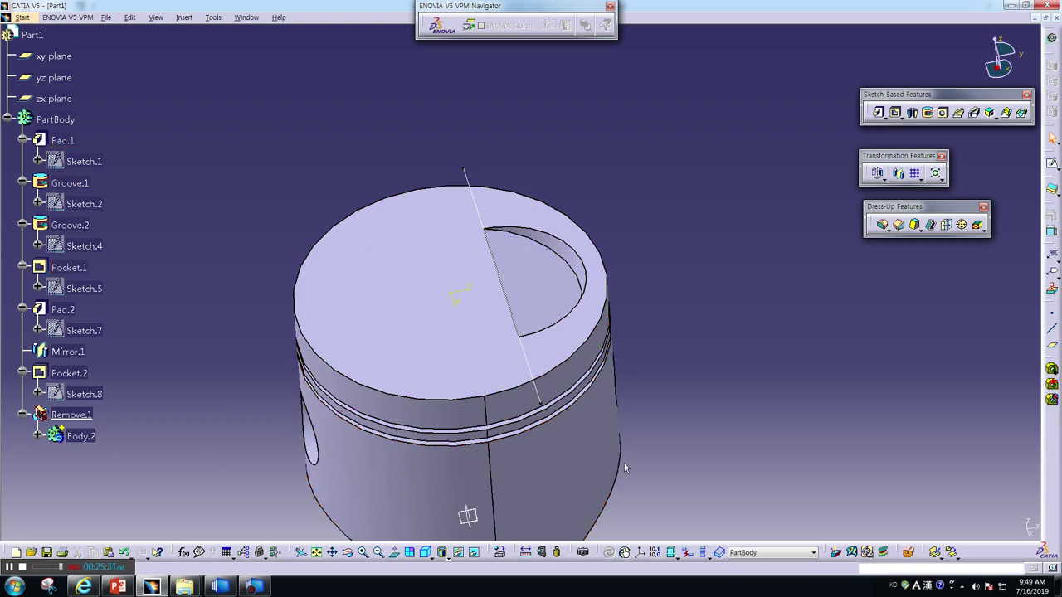
middle_drag(629, 464, 511, 444)
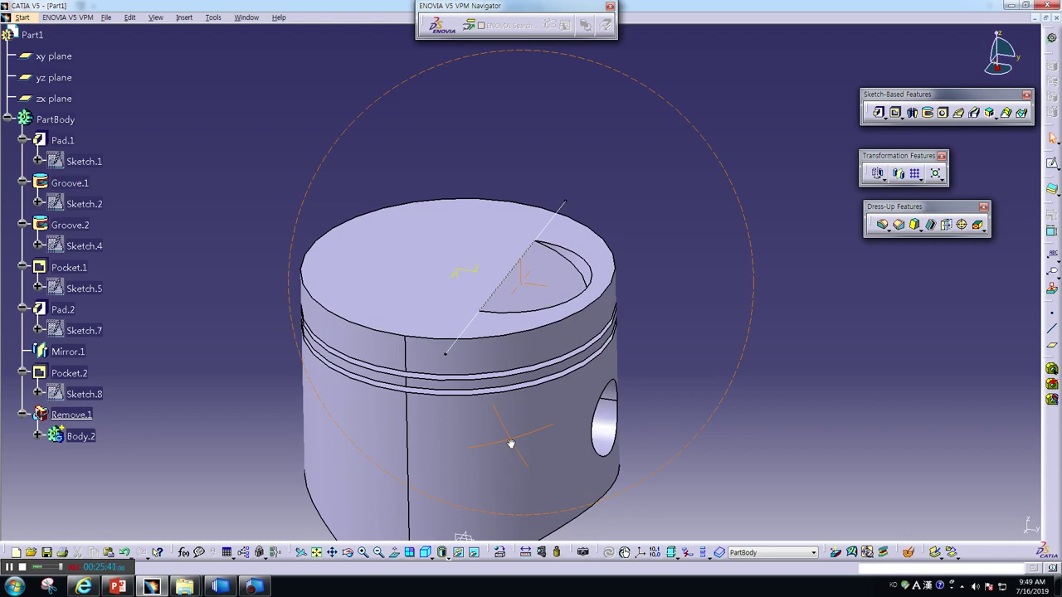
mouse_move(510, 444)
middle_down()
mouse_move(665, 458)
mouse_move(668, 469)
mouse_move(619, 453)
mouse_move(612, 461)
middle_up()
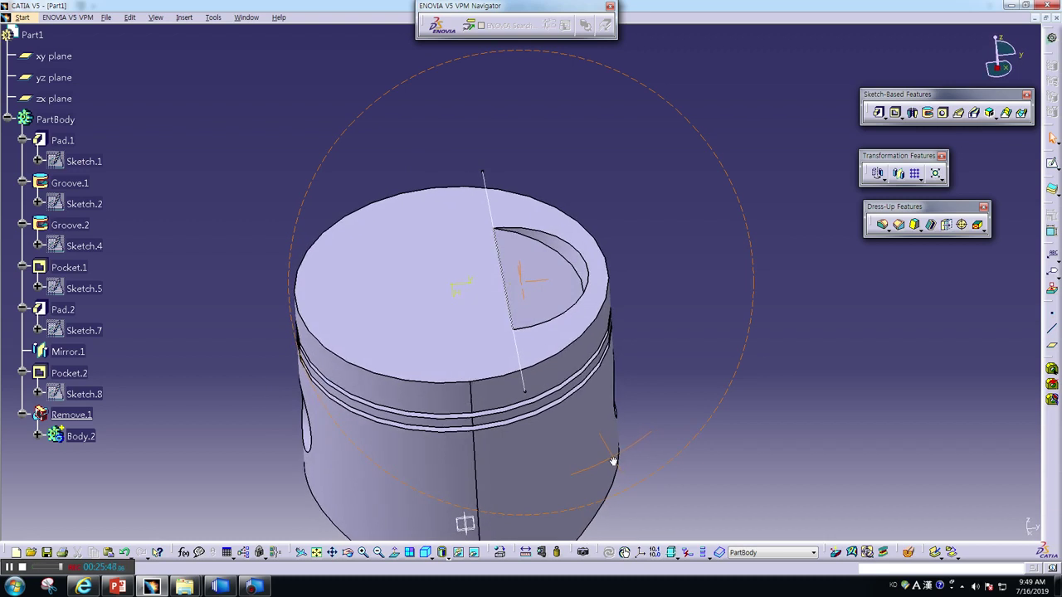
middle_drag(612, 461, 624, 463)
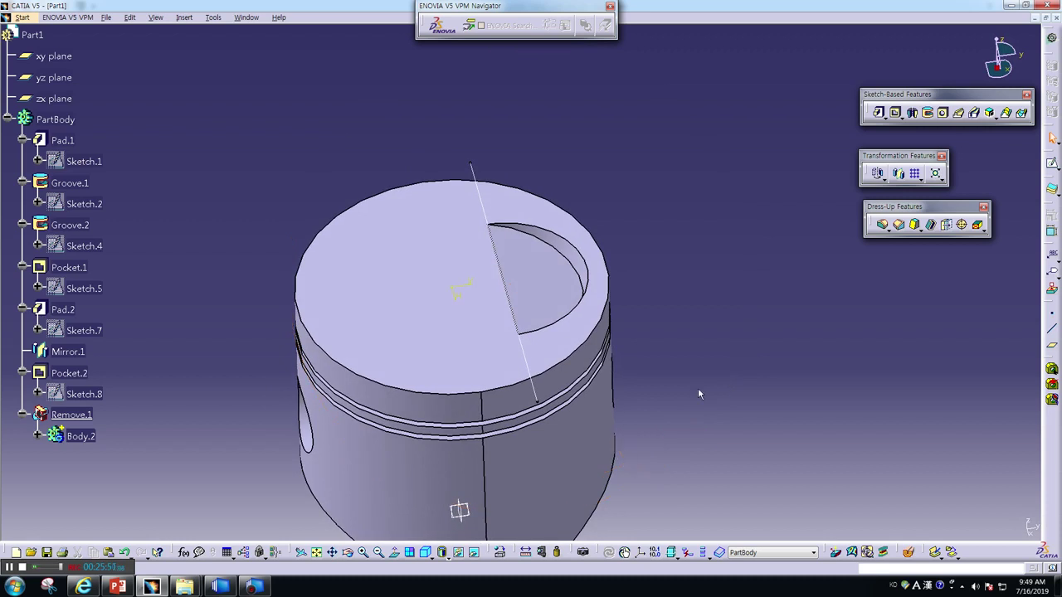
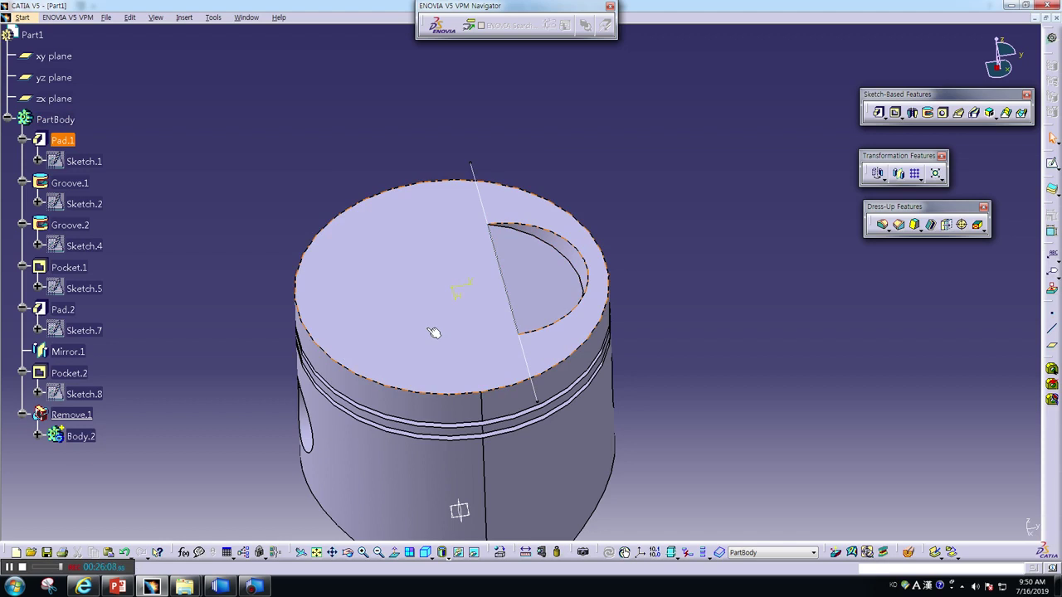
Expand Body.2 in the specification tree to reveal its Pad.4 feature
middle_drag(506, 279, 475, 185)
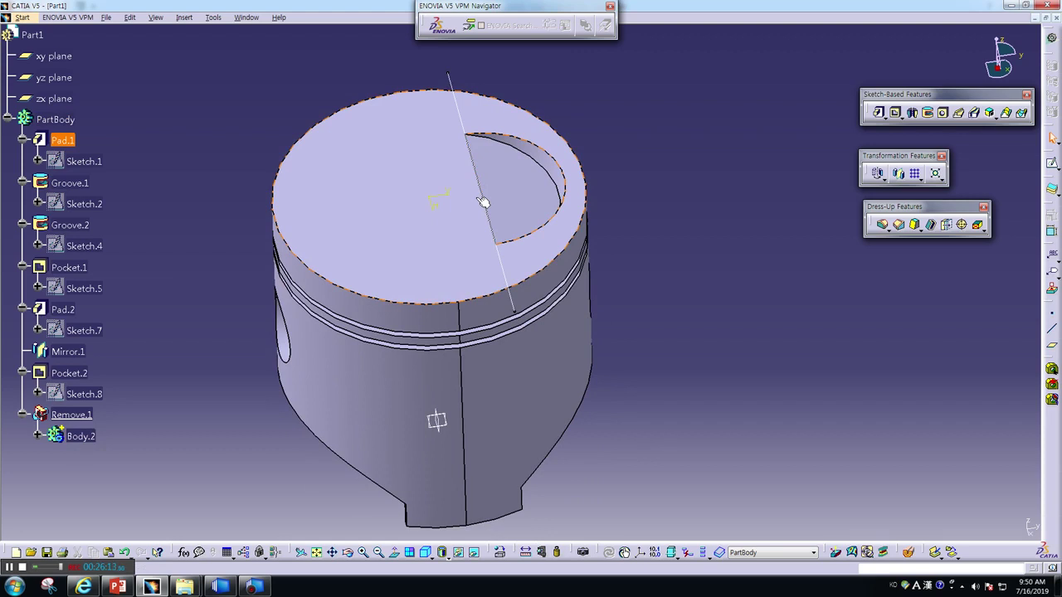
click(526, 244)
click(82, 438)
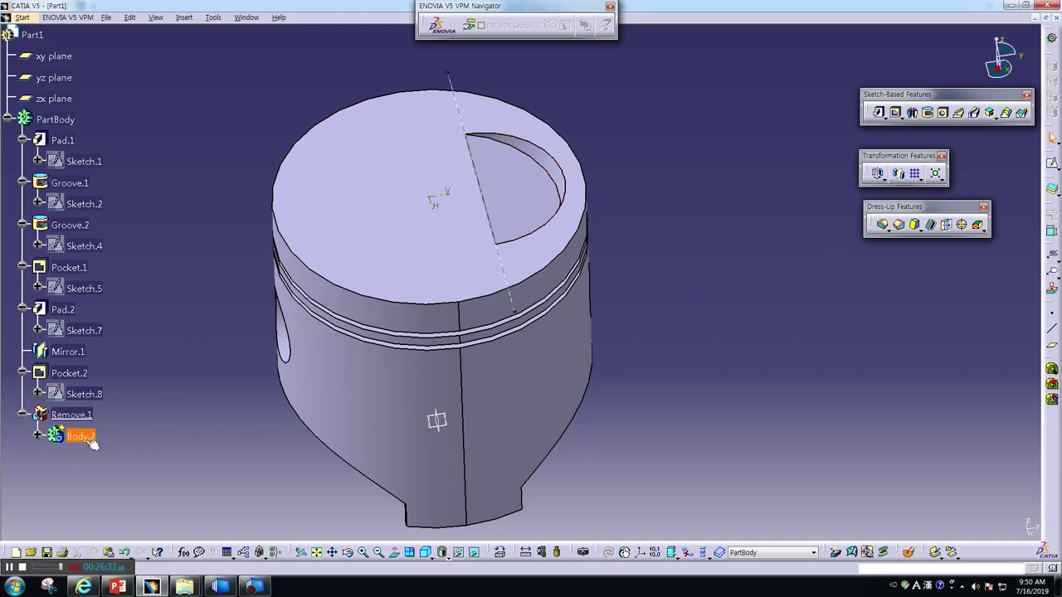
click(37, 436)
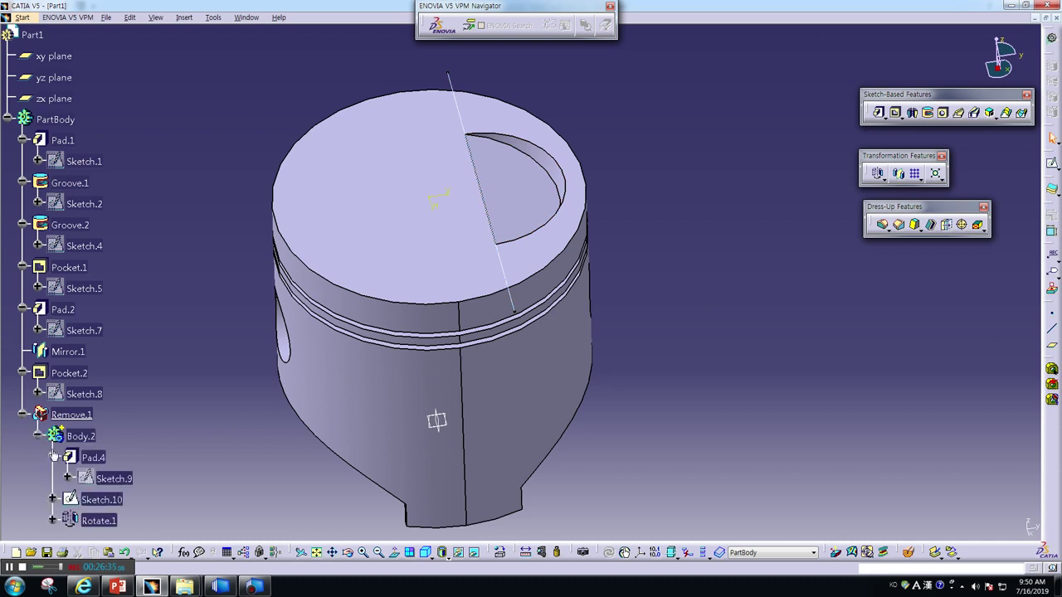
right_click(97, 462)
mouse_move(127, 450)
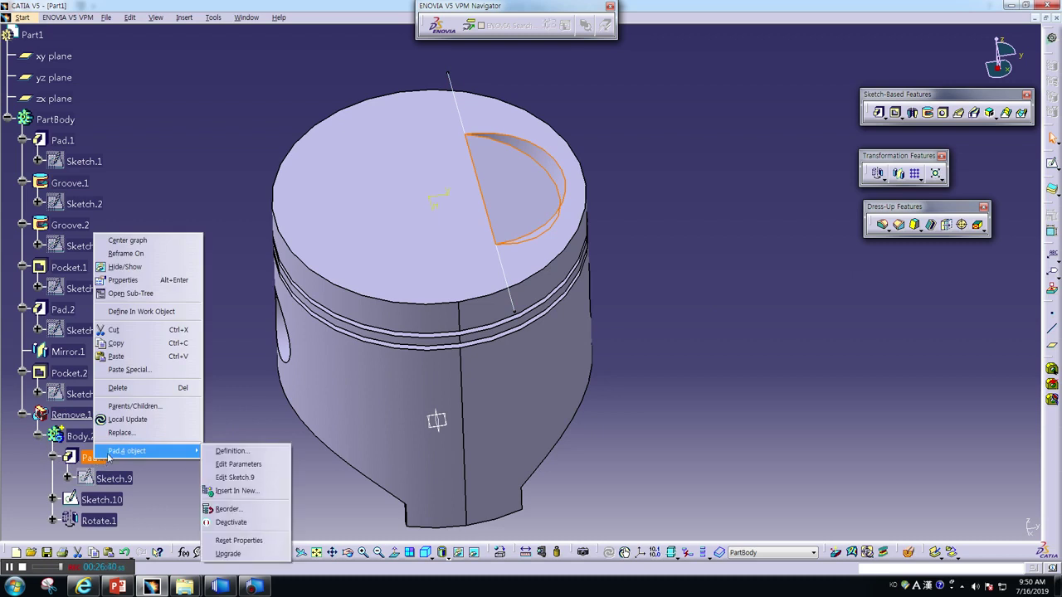
click(205, 485)
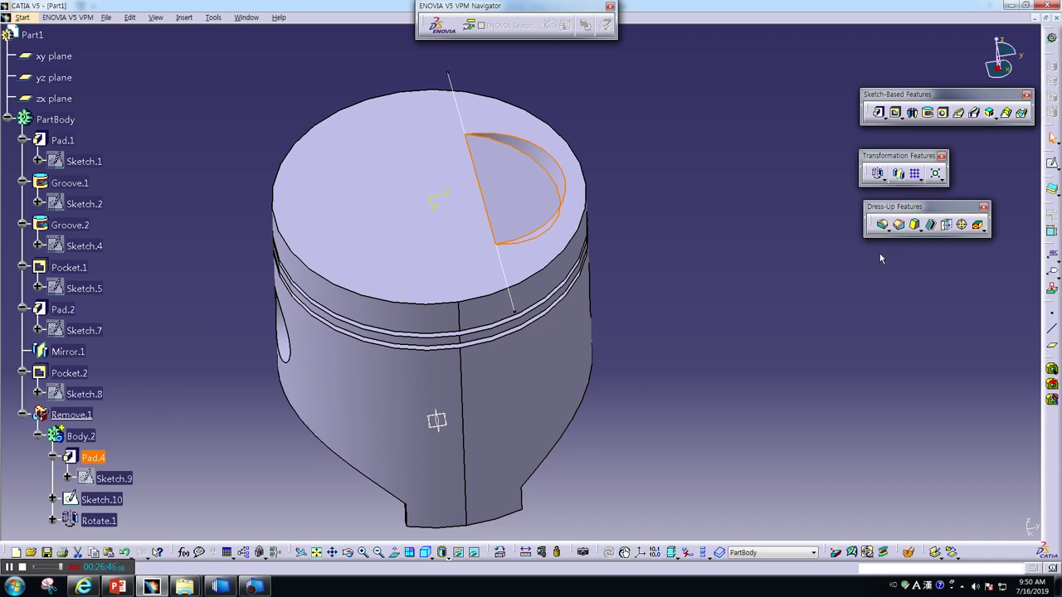
Mirror Body.2 across the zx plane to create the opposite relief pad
click(81, 436)
right_click(85, 438)
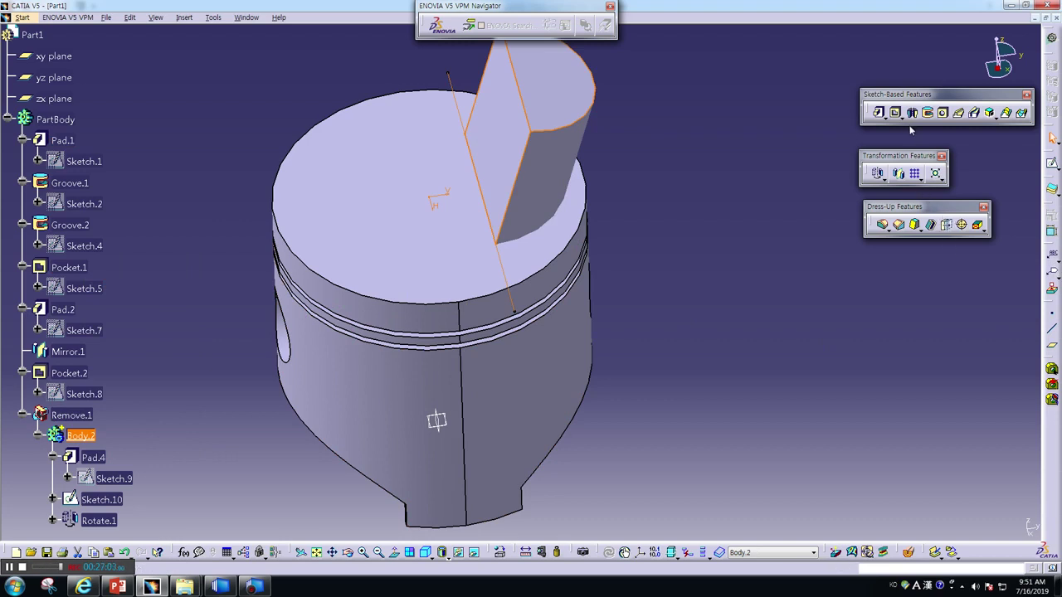
click(898, 174)
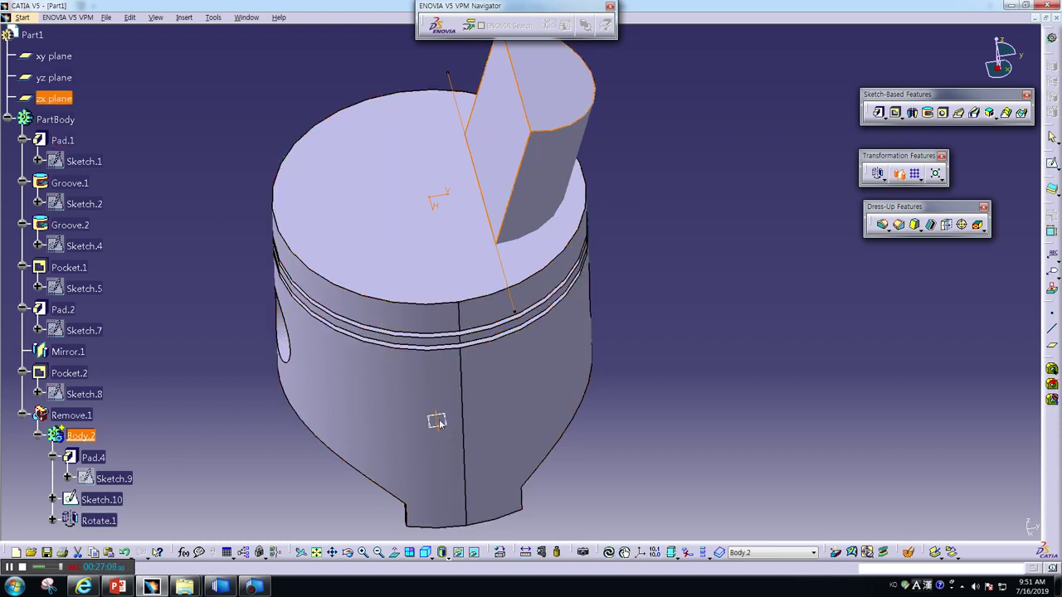
click(436, 421)
click(970, 526)
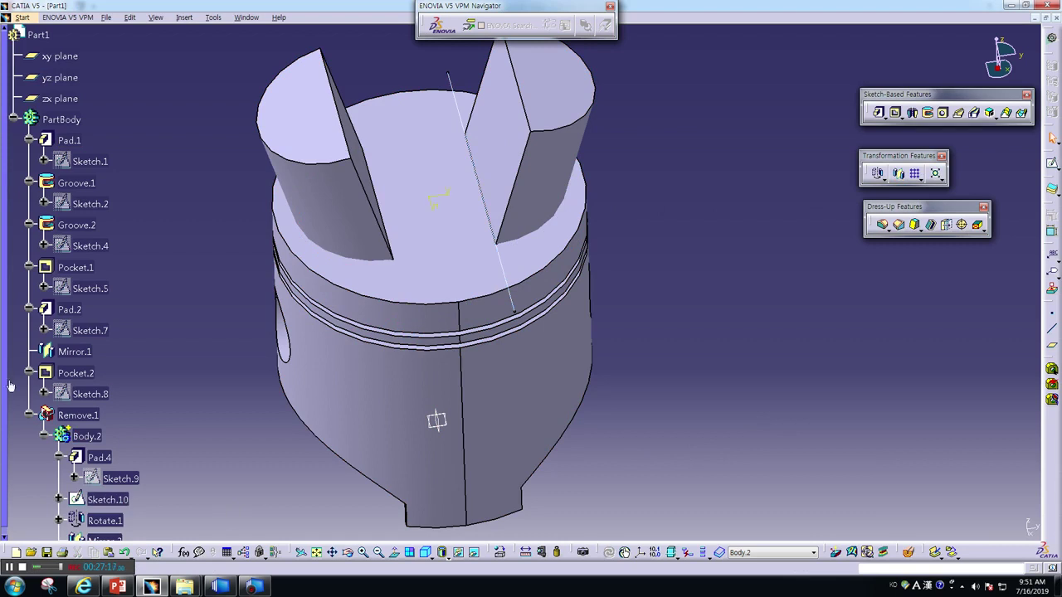
Make Remove.1 the work object, tilt the piston view, and start a Draft Angle
right_click(74, 414)
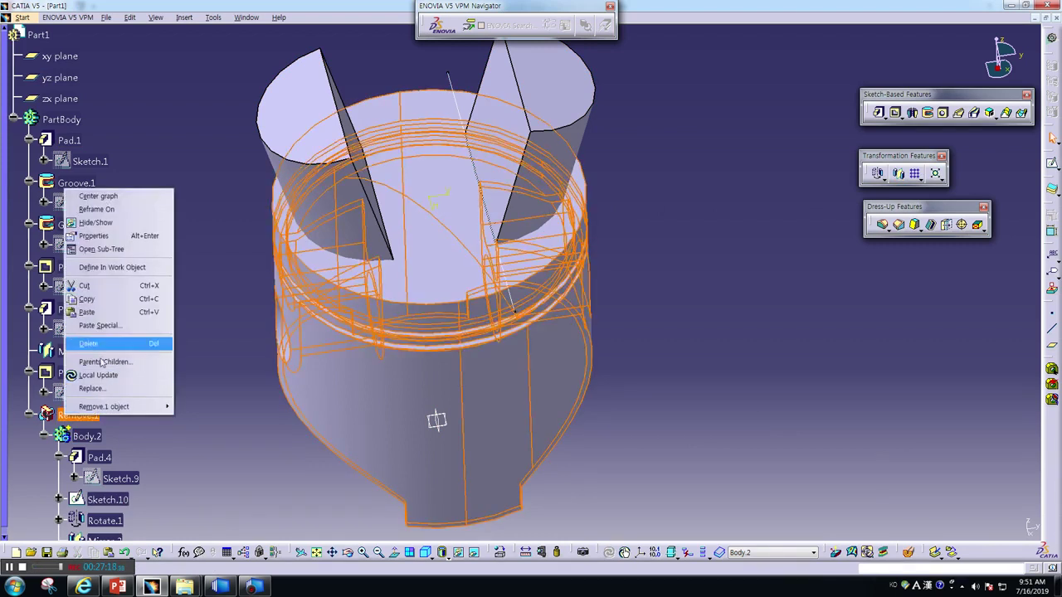
click(106, 268)
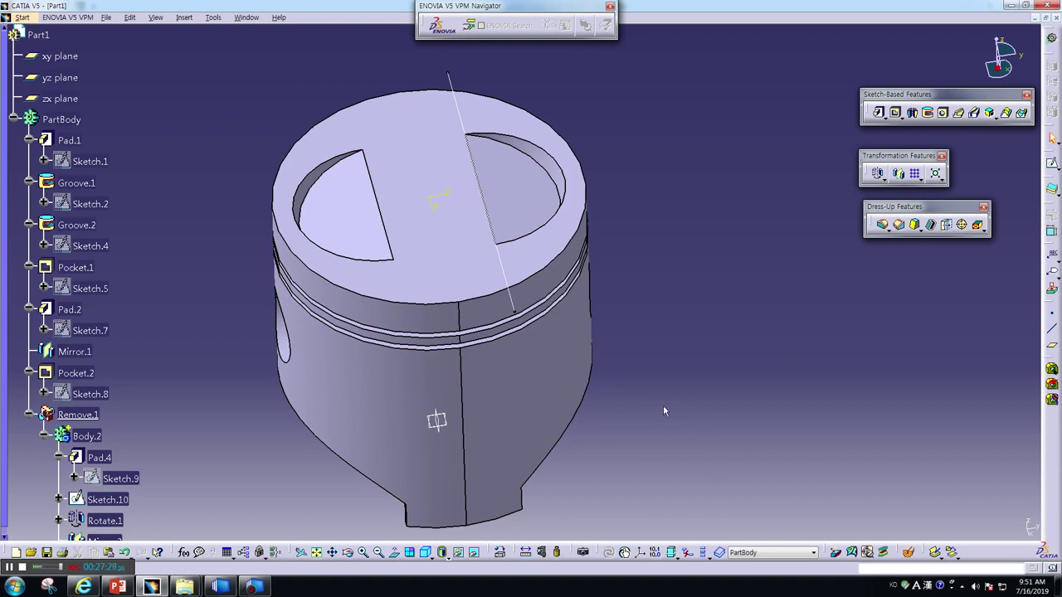
middle_drag(680, 416, 692, 421)
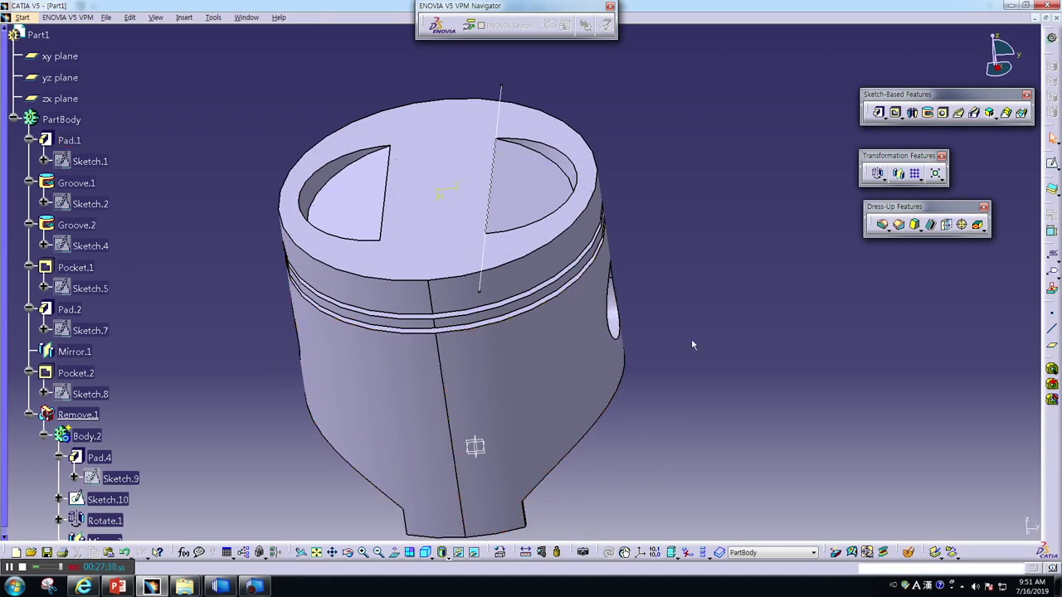
middle_drag(835, 339, 728, 290)
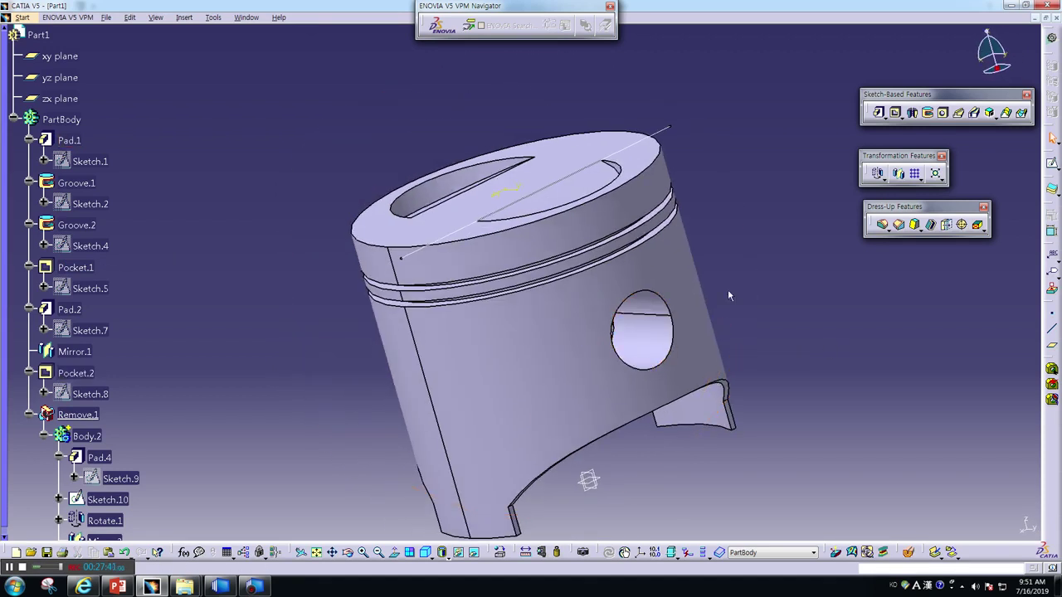
click(916, 225)
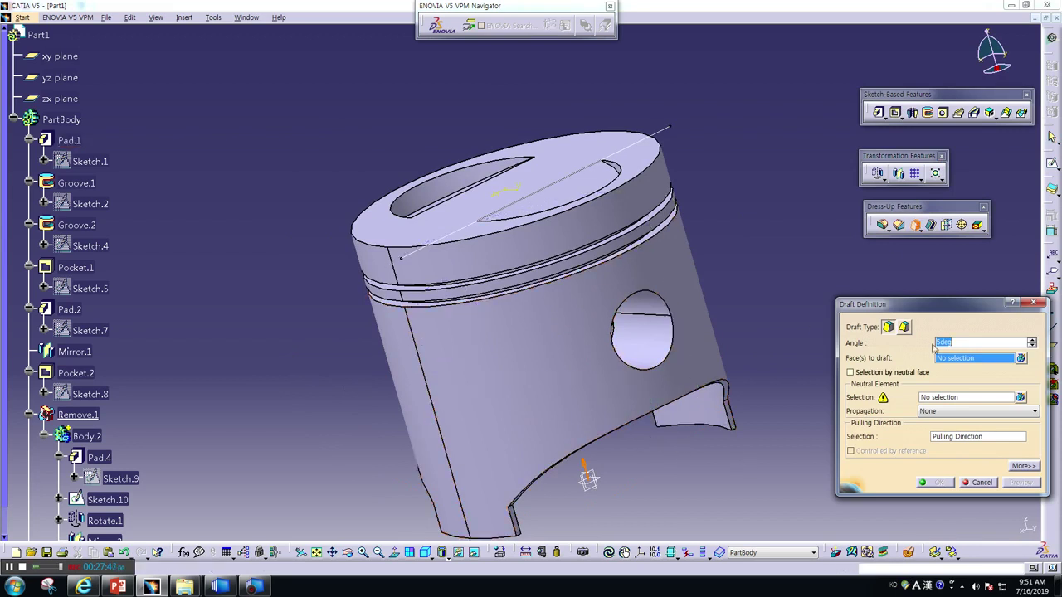
Draft the inner pin-boss face at 10deg using a neutral face
text(10)
middle_drag(719, 461, 579, 211)
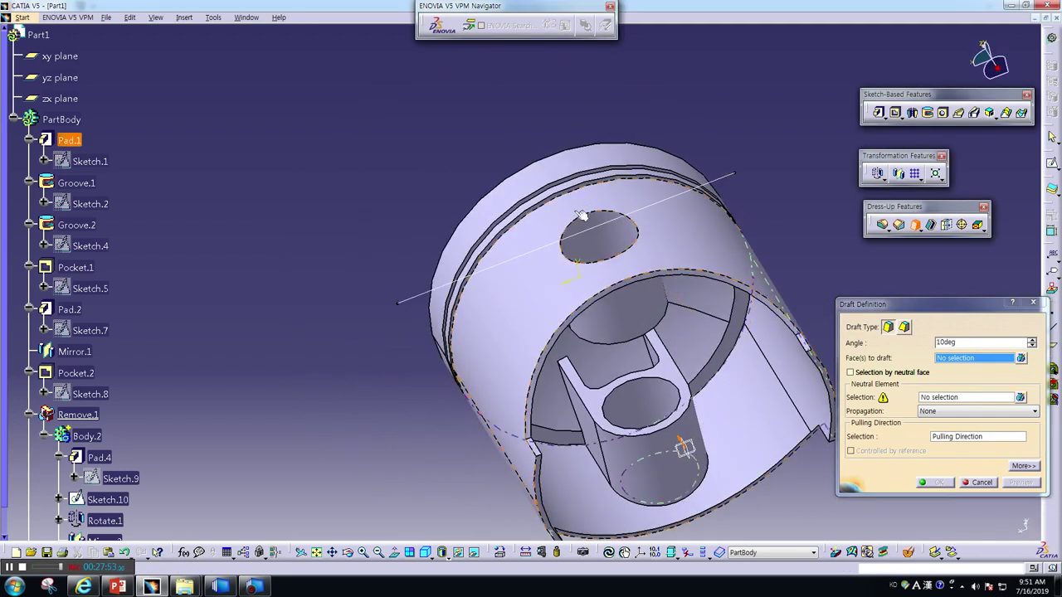
click(624, 313)
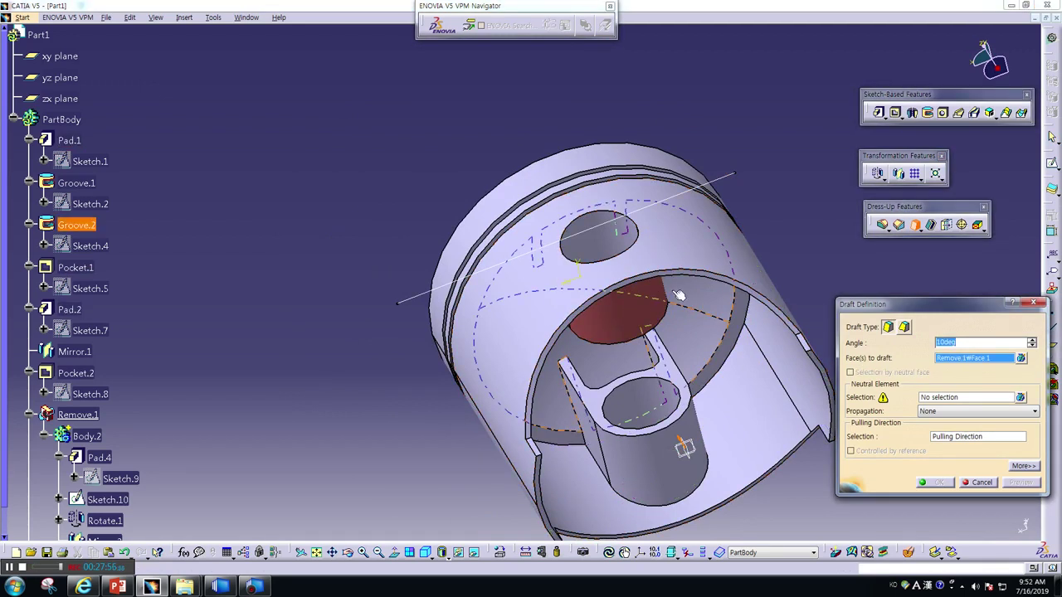
middle_drag(679, 296, 686, 250)
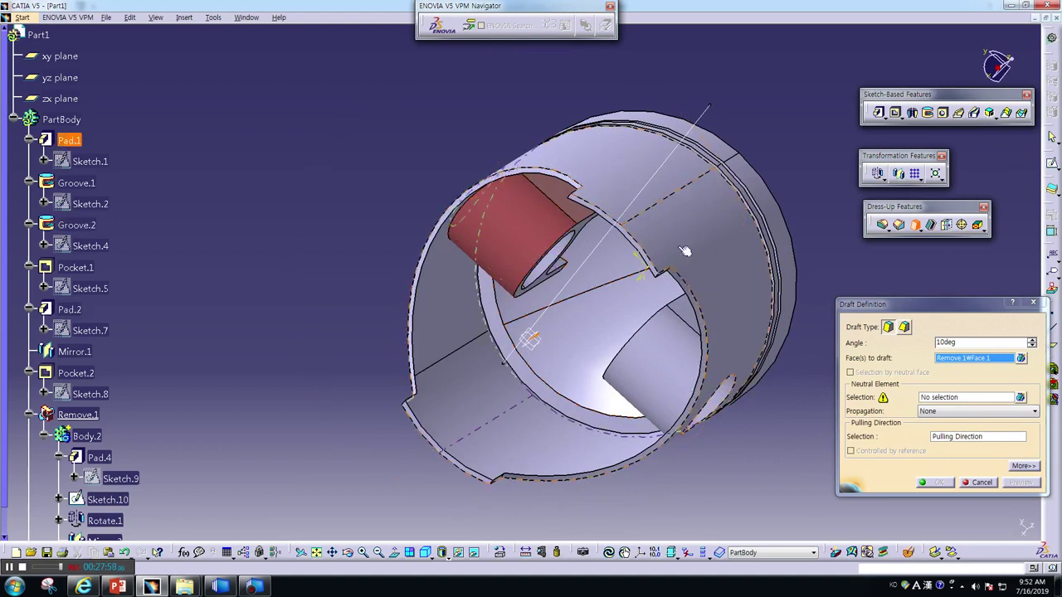
click(934, 400)
click(588, 231)
click(933, 482)
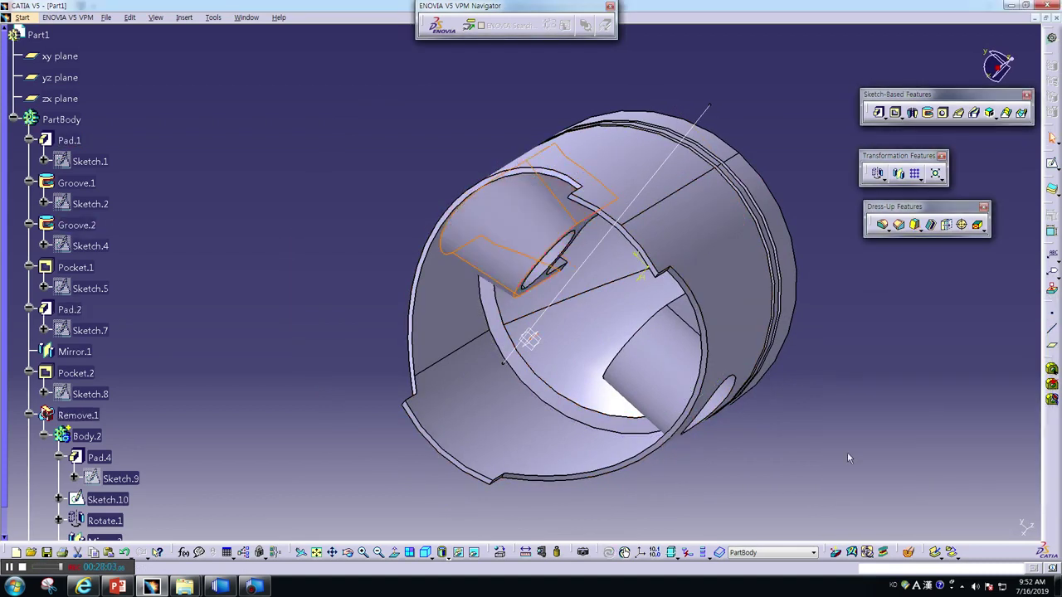
Draft the opposite pin-boss face with the slot face as neutral element
click(916, 226)
click(658, 369)
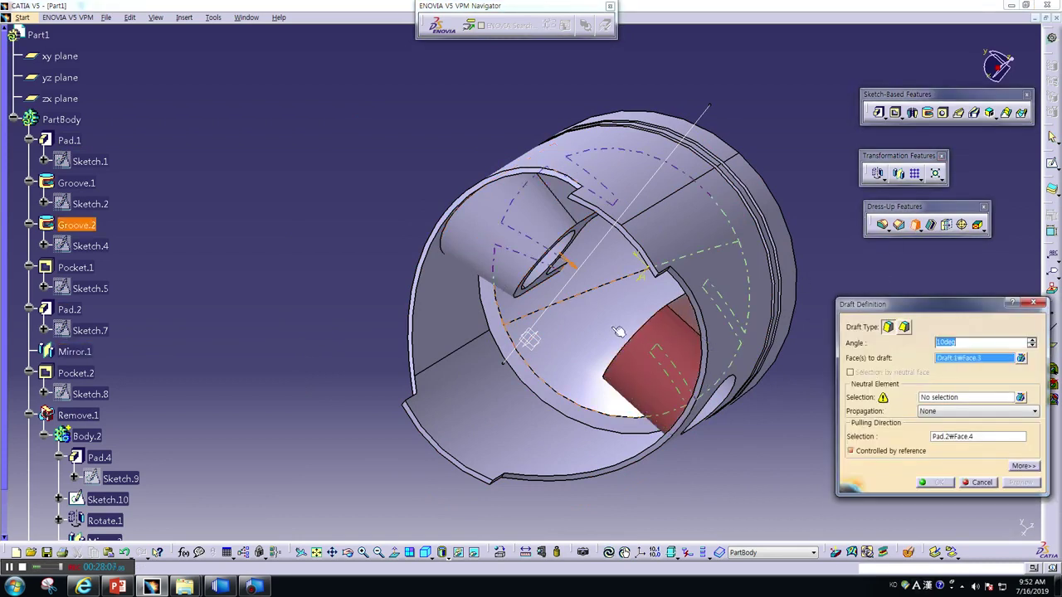
middle_drag(618, 332, 701, 322)
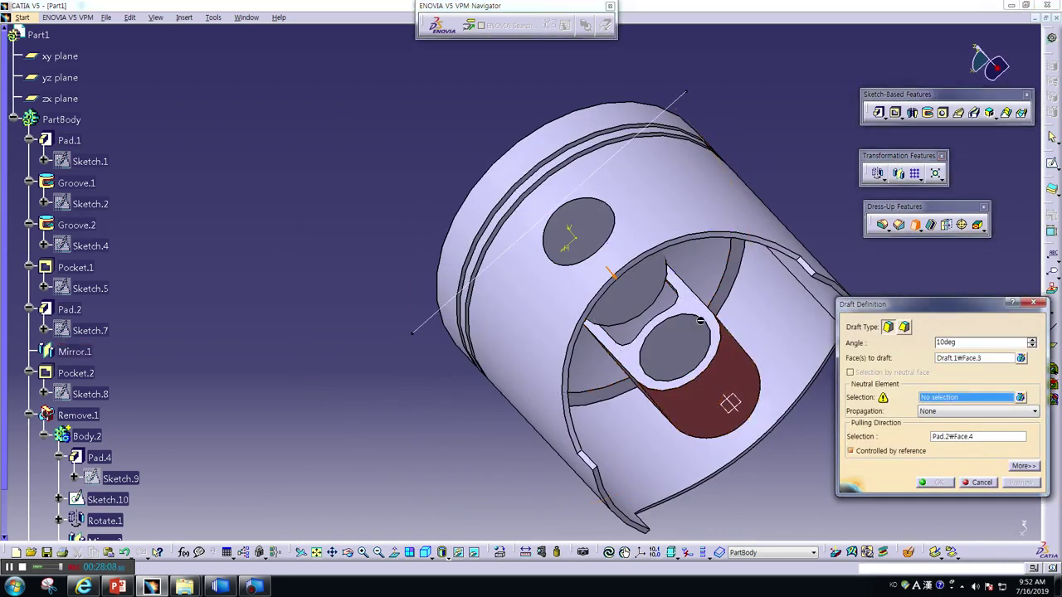
click(700, 321)
click(940, 482)
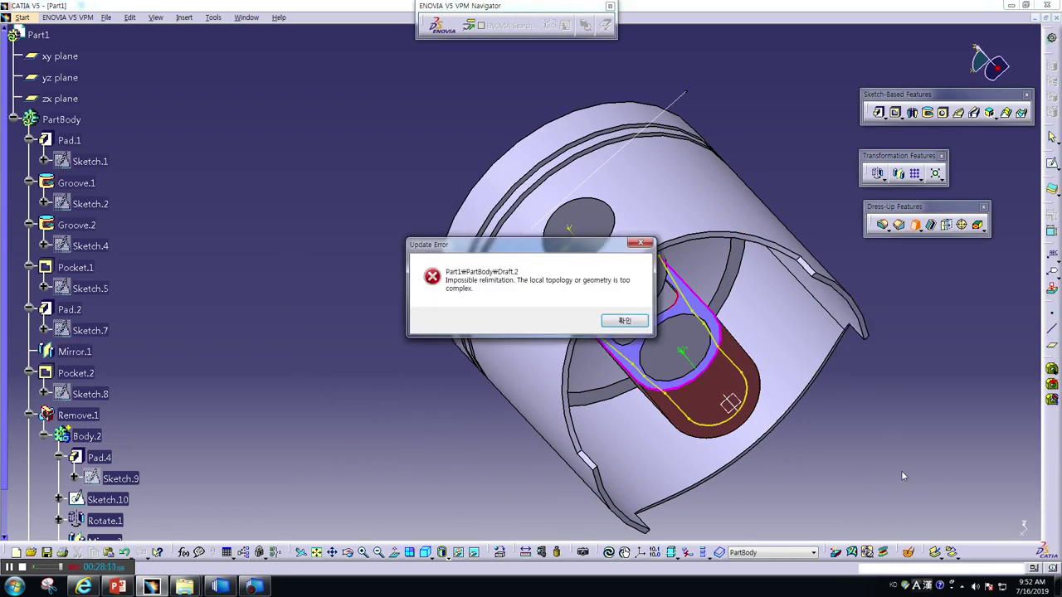
Dismiss the rebuild error, deactivate the failing draft, and undo then redo
click(639, 322)
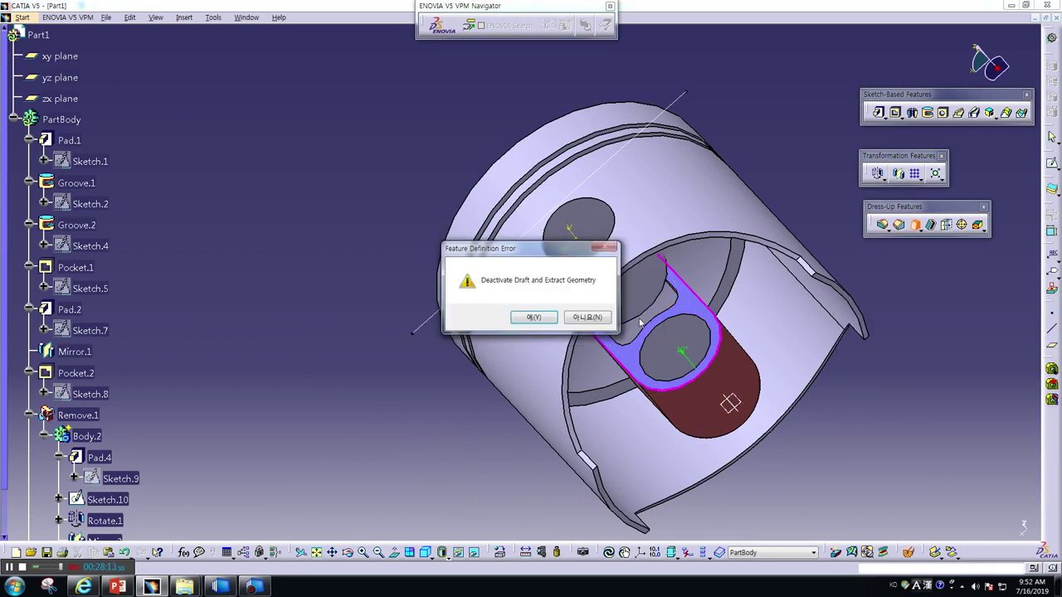
click(549, 318)
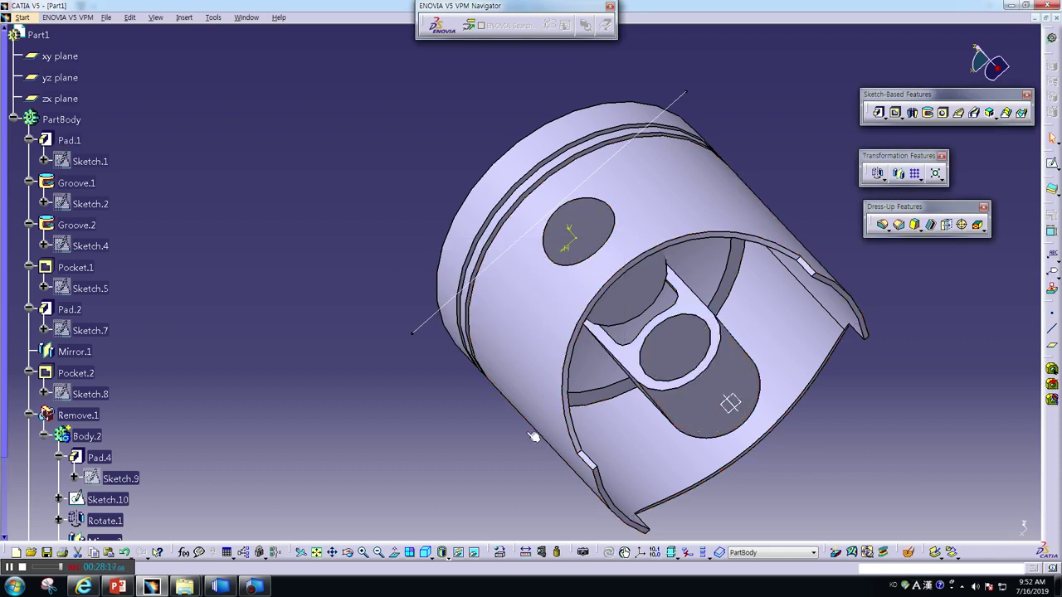
click(124, 553)
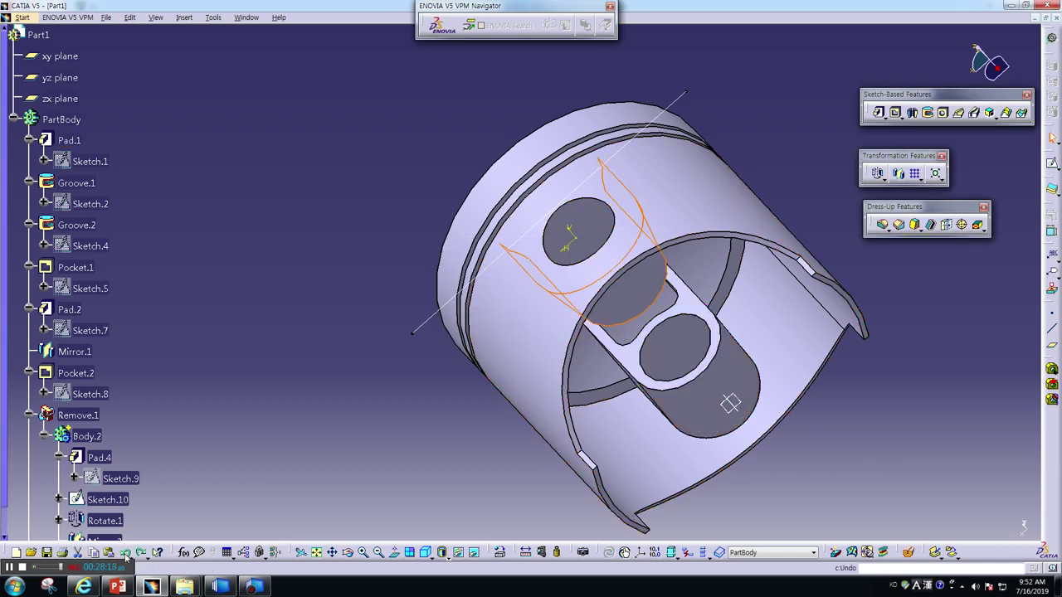
click(141, 552)
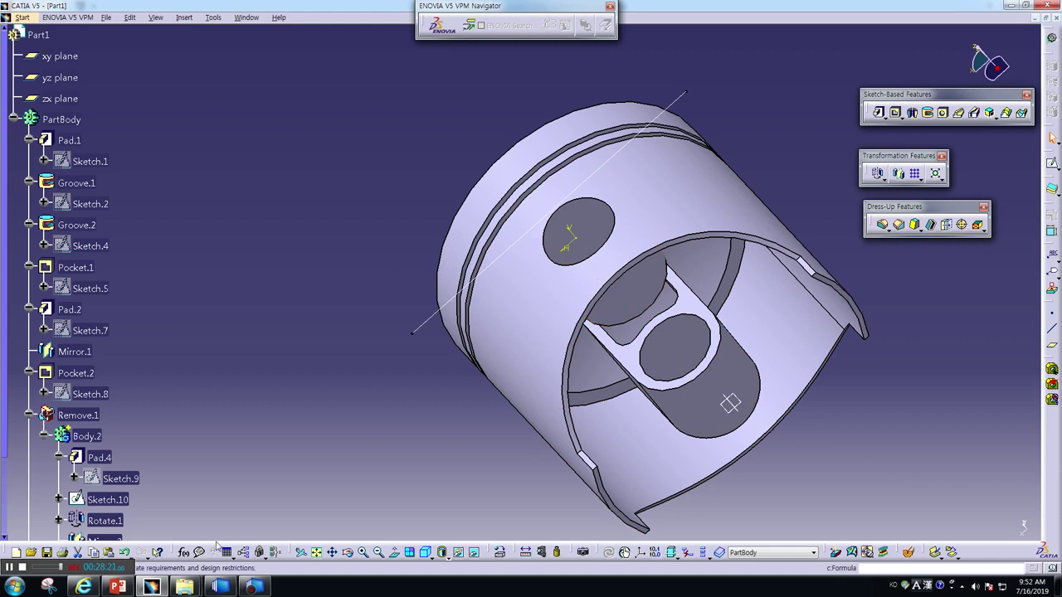
Draft the lower slot face with the slot web face as neutral element, previewing first
click(914, 224)
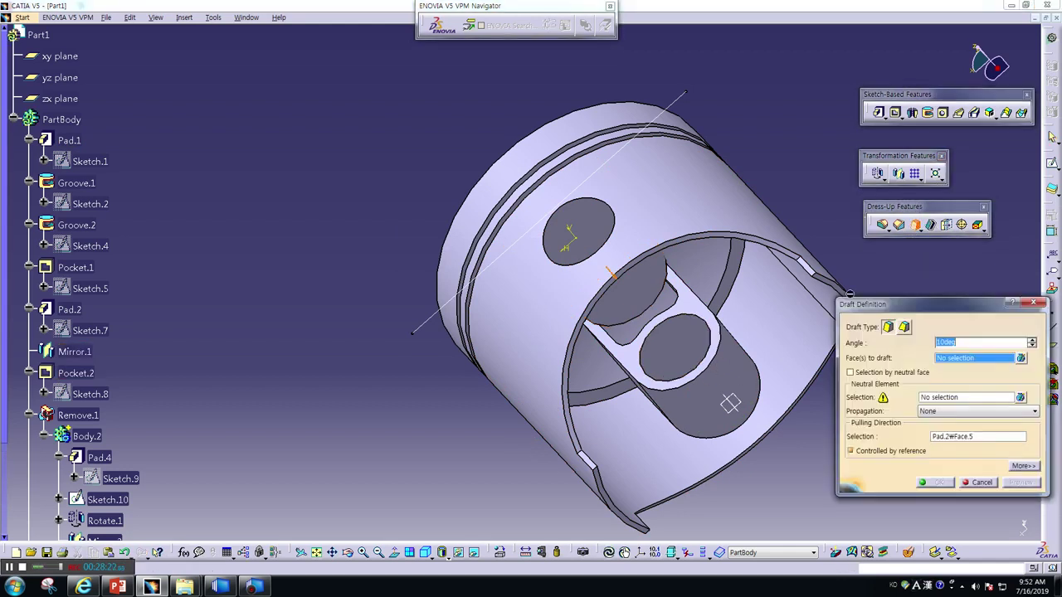
click(738, 364)
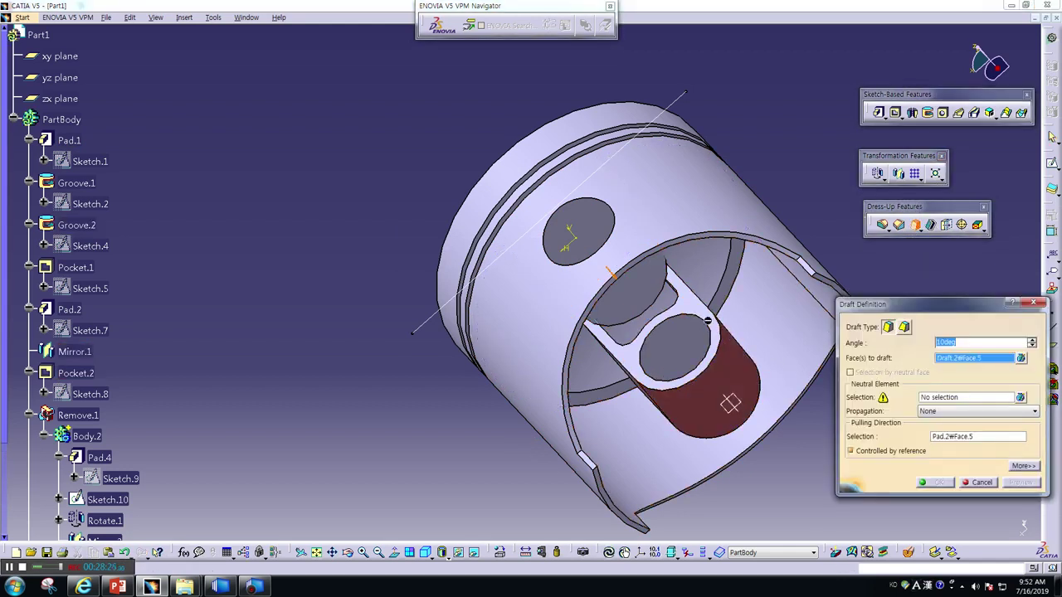
click(956, 402)
click(697, 319)
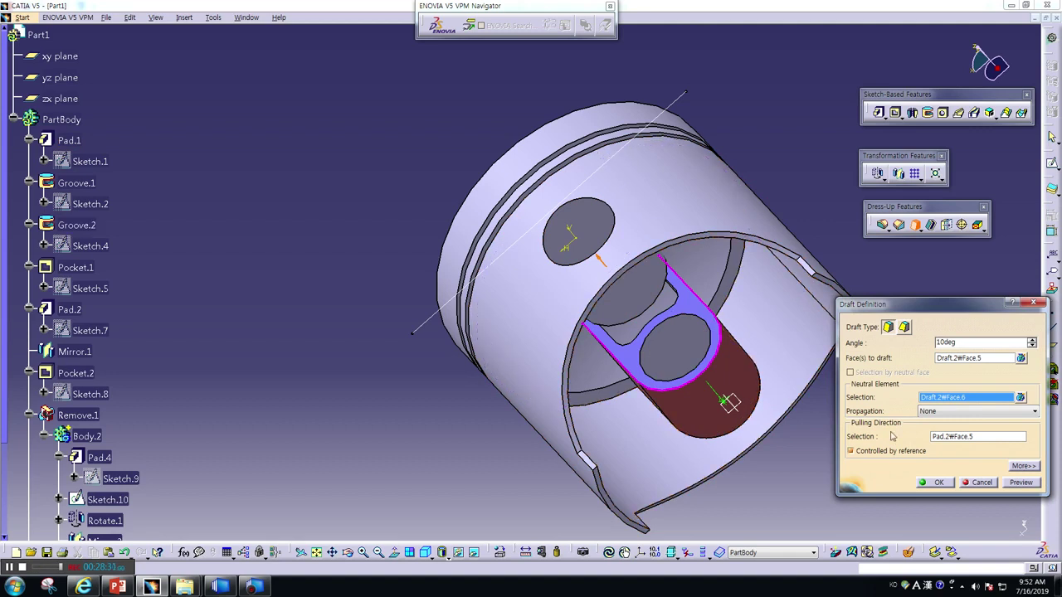
click(1022, 482)
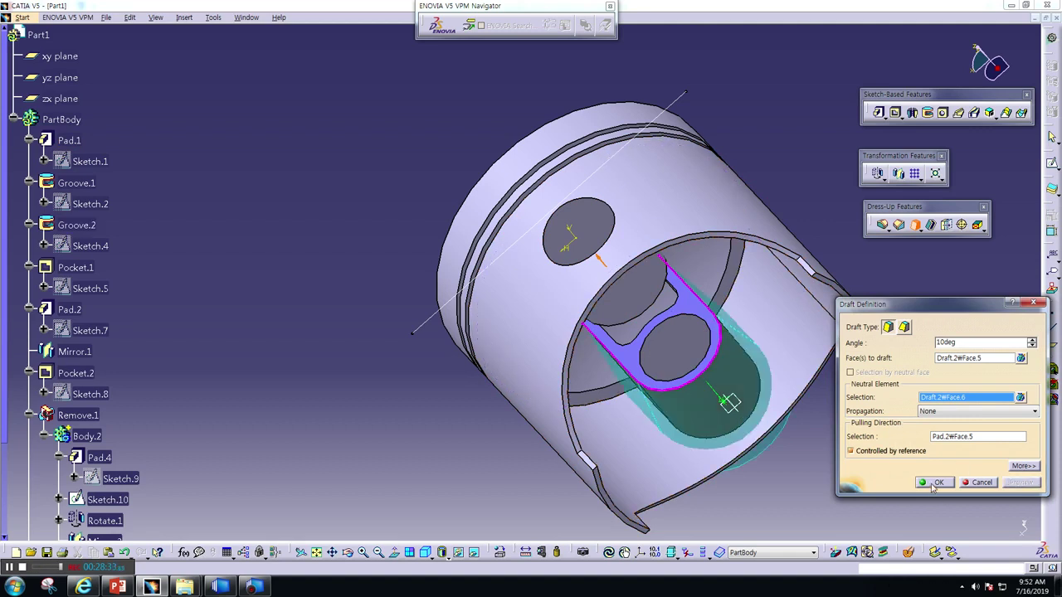
click(934, 483)
Orbit the piston to an upright side view to inspect the result
mouse_move(814, 342)
middle_down()
mouse_move(676, 264)
mouse_move(679, 332)
middle_up()
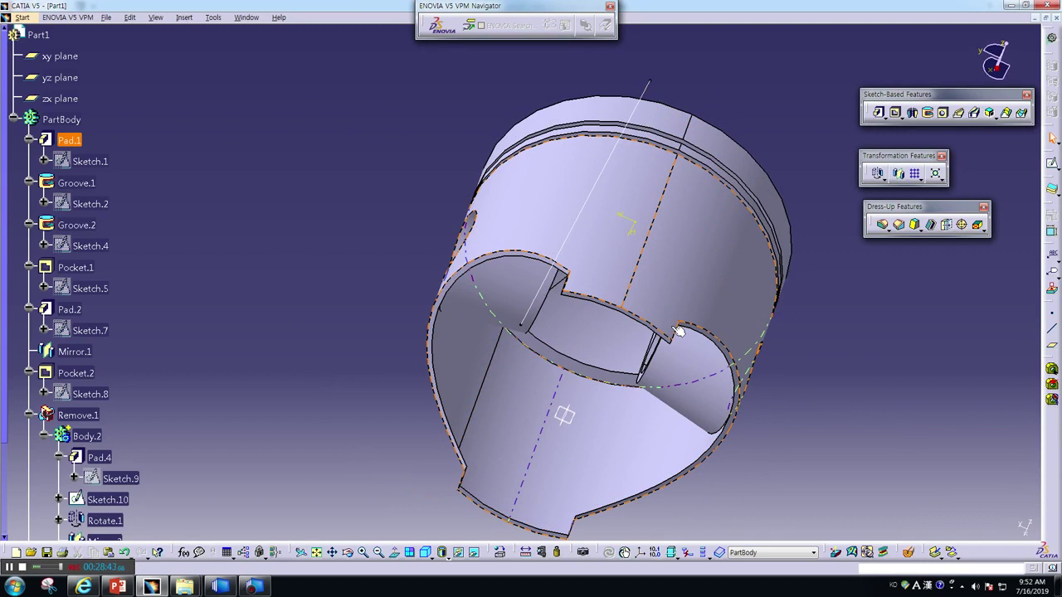
mouse_move(626, 232)
middle_down()
mouse_move(687, 404)
mouse_move(606, 384)
mouse_move(564, 407)
mouse_move(569, 420)
mouse_move(542, 345)
mouse_move(550, 276)
mouse_move(652, 221)
mouse_move(702, 268)
mouse_move(776, 380)
mouse_move(609, 158)
mouse_move(702, 130)
mouse_move(652, 244)
mouse_move(668, 424)
mouse_move(675, 335)
middle_up()
mouse_move(573, 268)
middle_down()
mouse_move(572, 350)
mouse_move(611, 415)
mouse_move(587, 394)
middle_up()
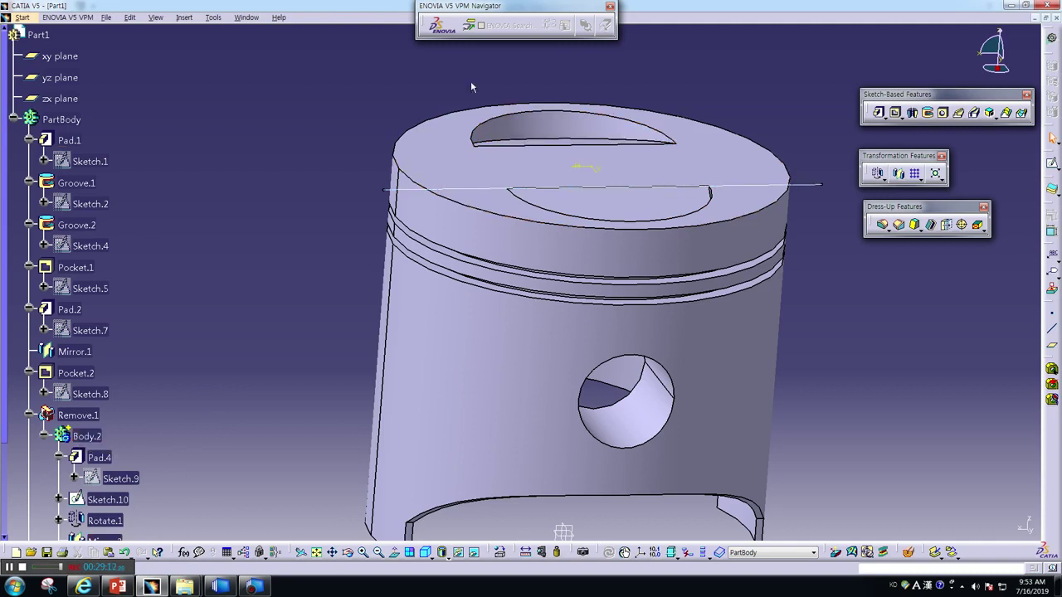
Make Body.2 the current work object and view its relief shapes
right_click(92, 437)
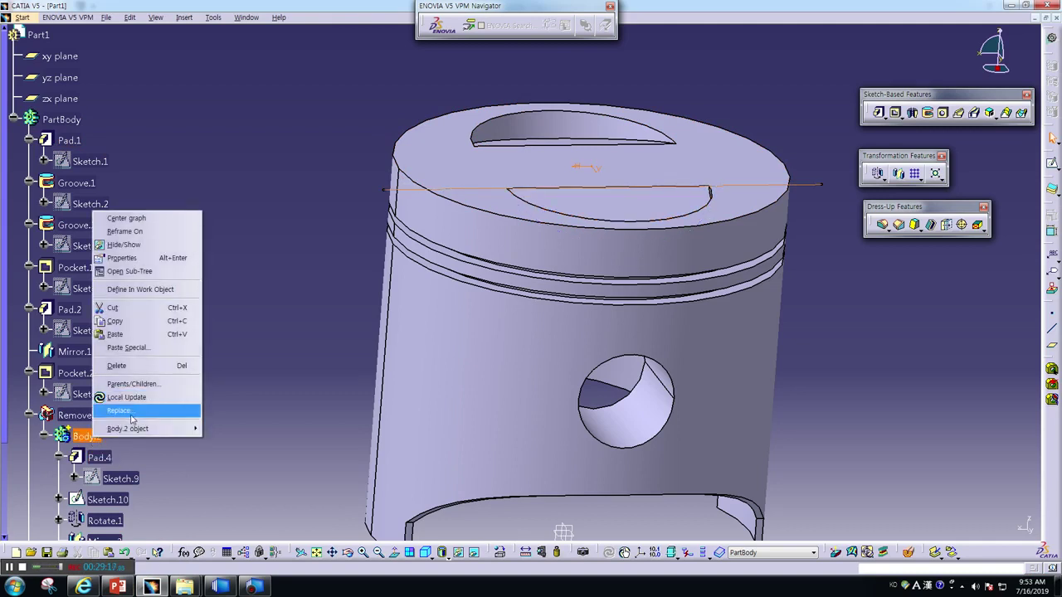
click(144, 292)
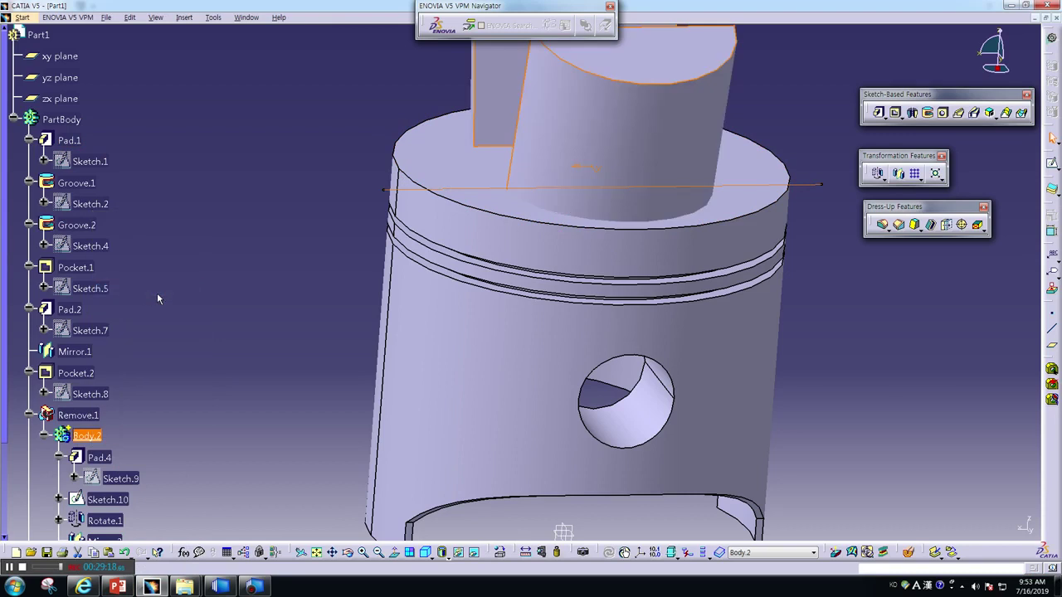
mouse_move(440, 225)
middle_down()
mouse_move(337, 378)
mouse_move(554, 417)
mouse_move(528, 355)
middle_up()
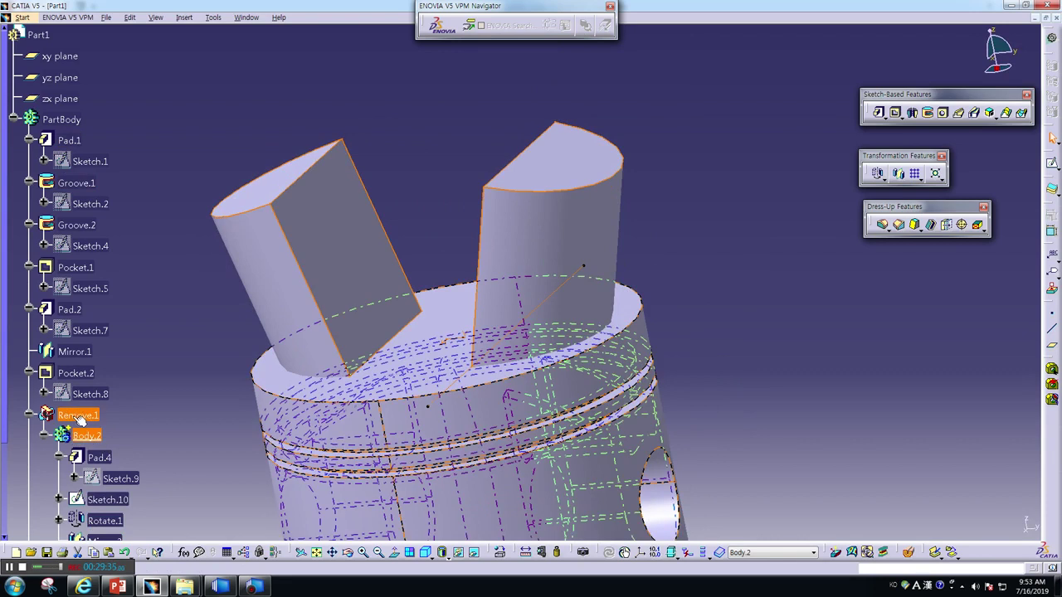
Roll back to Remove.1 and orbit to show the two crown pockets
right_click(83, 420)
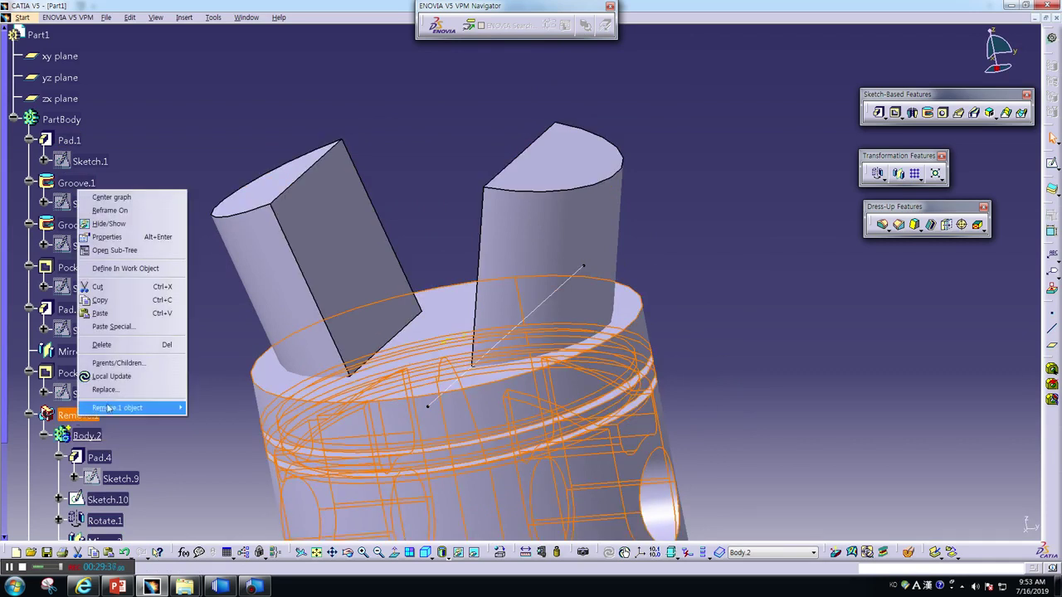
click(136, 270)
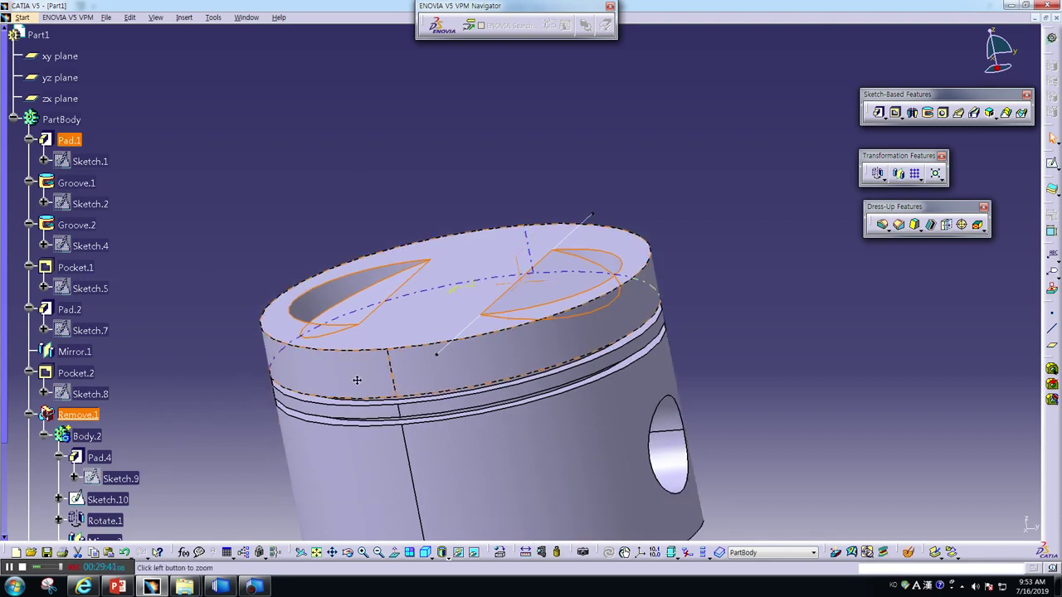
middle_drag(357, 380, 384, 356)
mouse_move(379, 315)
middle_down()
mouse_move(517, 332)
mouse_move(510, 379)
mouse_move(422, 308)
mouse_move(506, 264)
mouse_move(474, 331)
middle_up()
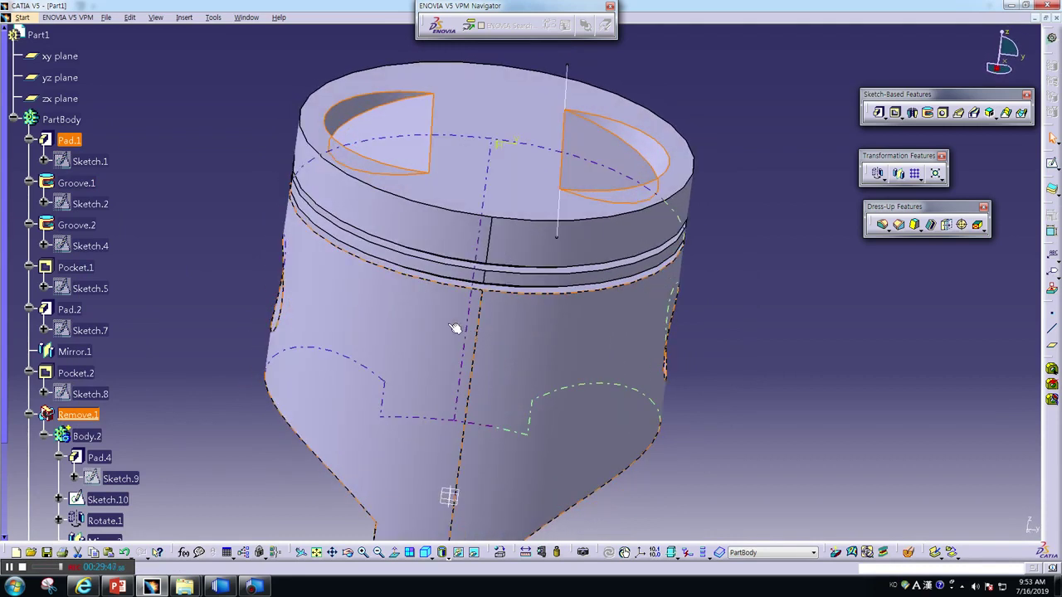